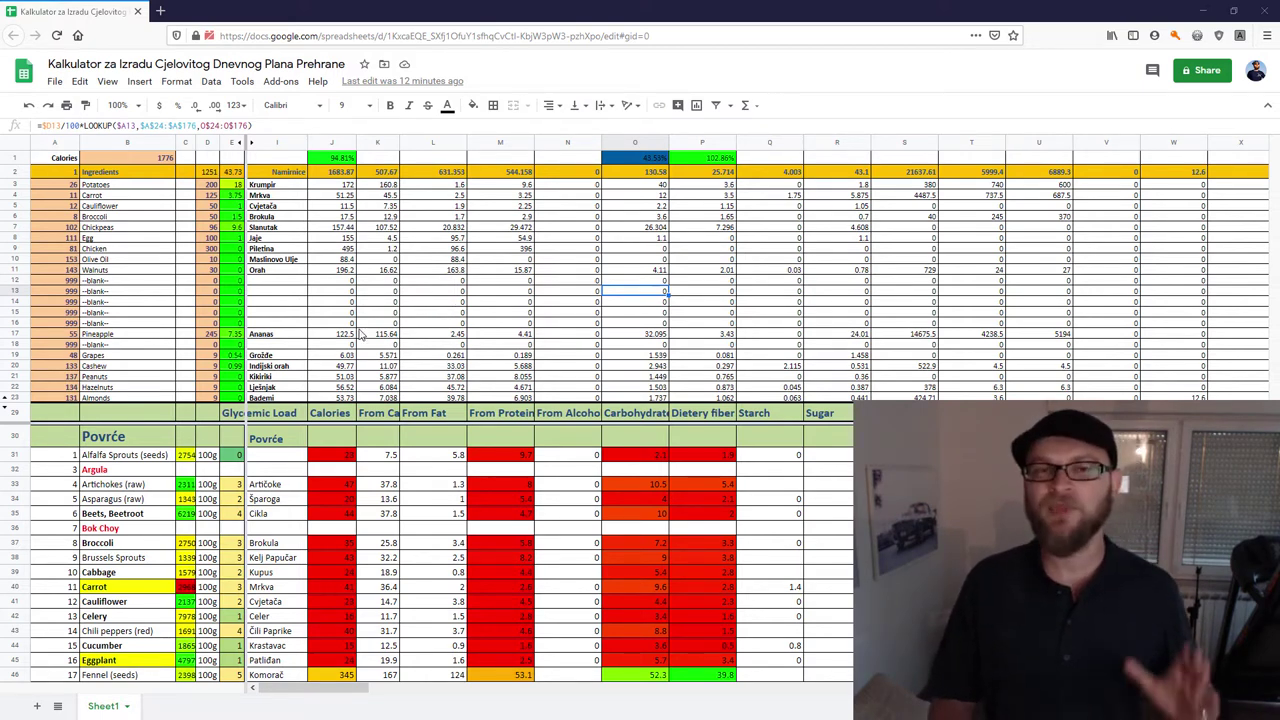
Look through the vegetable and fruit lists in the food database below the daily ingredient table.
{"action": "left_click", "coordinate": [353, 291]}
{"action": "left_click", "coordinate": [396, 295]}
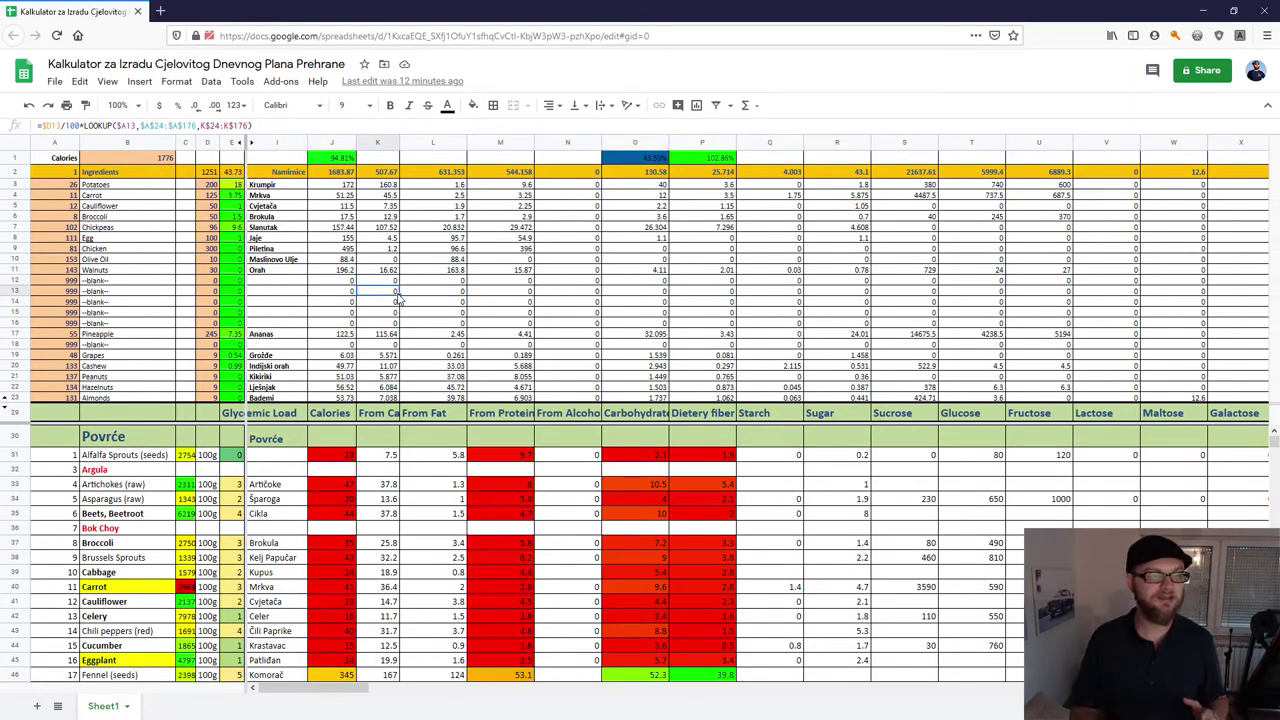
{"action": "scroll", "coordinate": [432, 402], "scroll_direction": "down", "scroll_amount": 5}
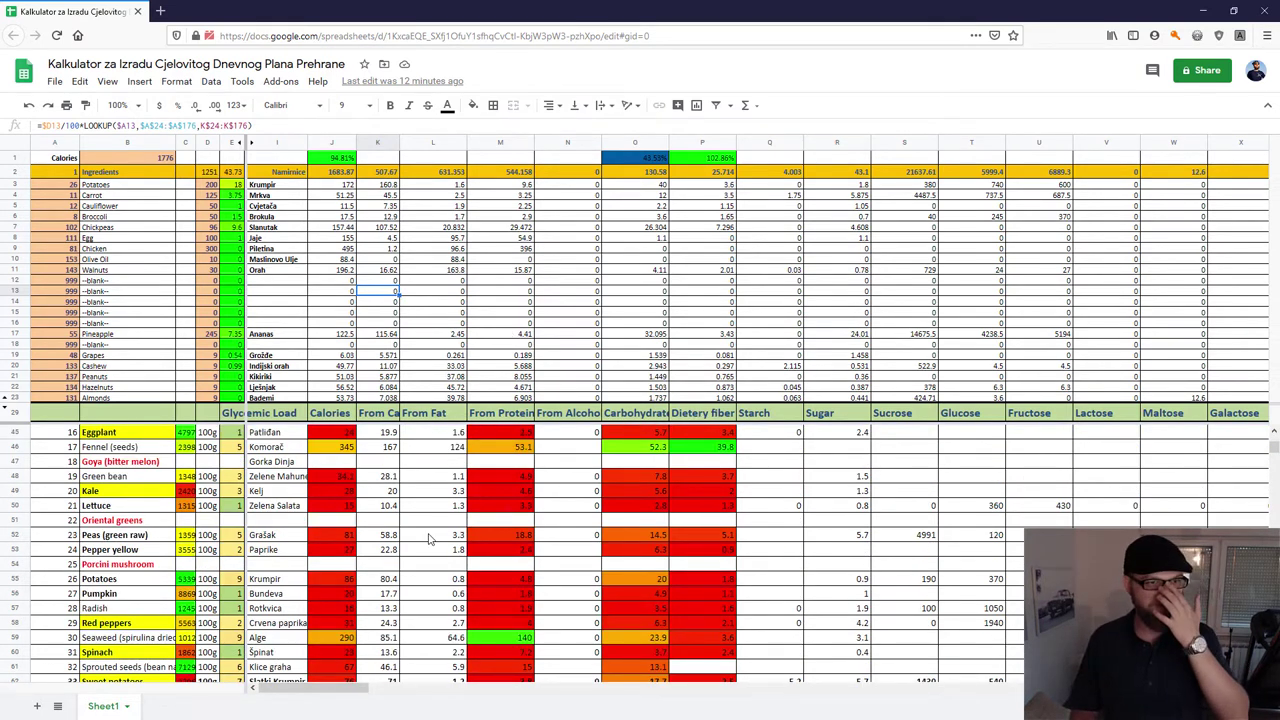
{"action": "scroll", "coordinate": [430, 540], "scroll_direction": "up", "scroll_amount": 5}
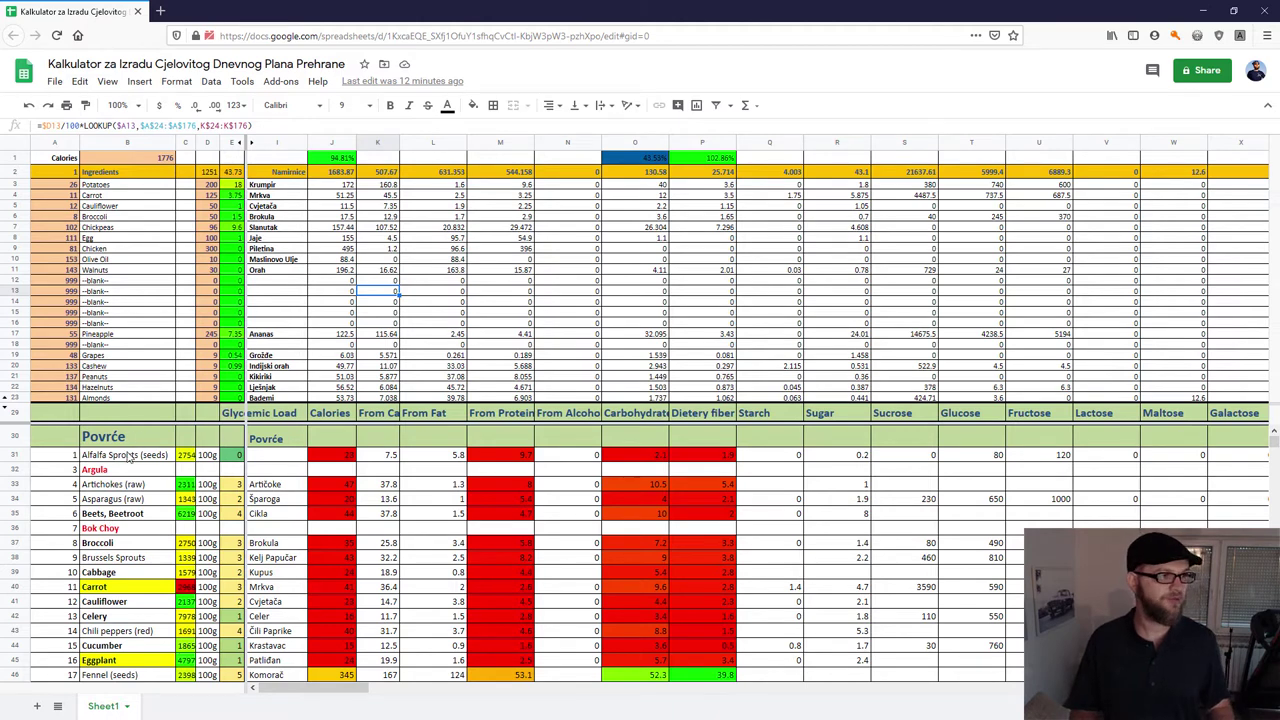
{"action": "scroll", "coordinate": [122, 490], "scroll_direction": "down", "scroll_amount": 4}
{"action": "scroll", "coordinate": [120, 507], "scroll_direction": "down", "scroll_amount": 8}
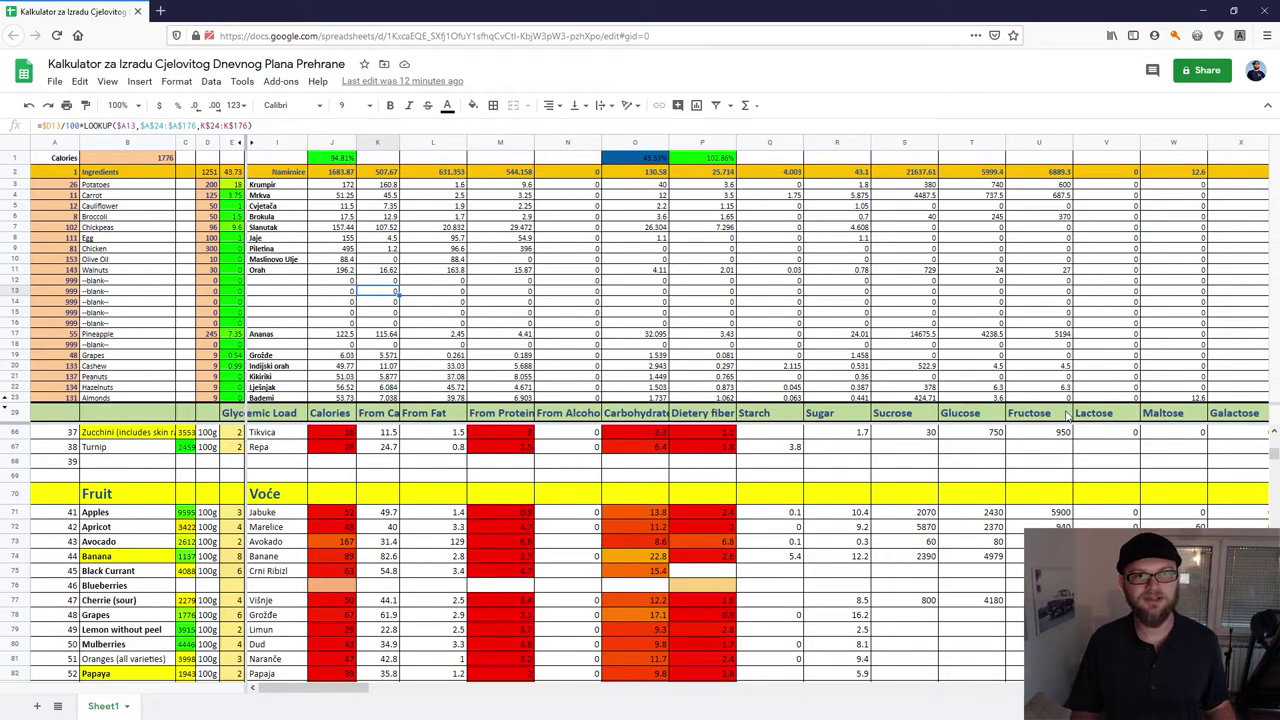
{"action": "mouse_move", "coordinate": [265, 689]}
{"action": "left_mouse_down"}
{"action": "mouse_move", "coordinate": [340, 689]}
{"action": "mouse_move", "coordinate": [265, 689]}
{"action": "left_mouse_up"}
{"action": "scroll", "coordinate": [190, 617], "scroll_direction": "up", "scroll_amount": 6}
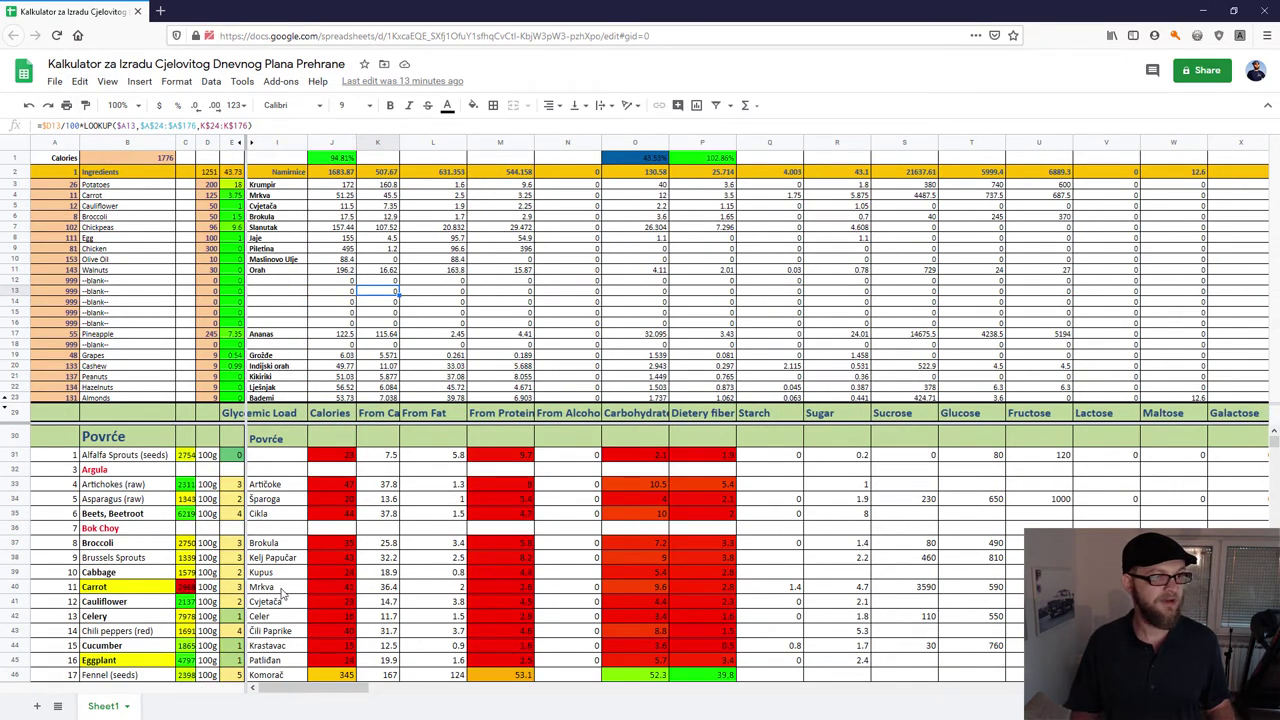
Examine the vegetables' nutrient columns from omega fatty acids through amino acids to vitamins, then return to the Calories columns.
{"action": "left_click_drag", "start_coordinate": [321, 697], "coordinate": [536, 690]}
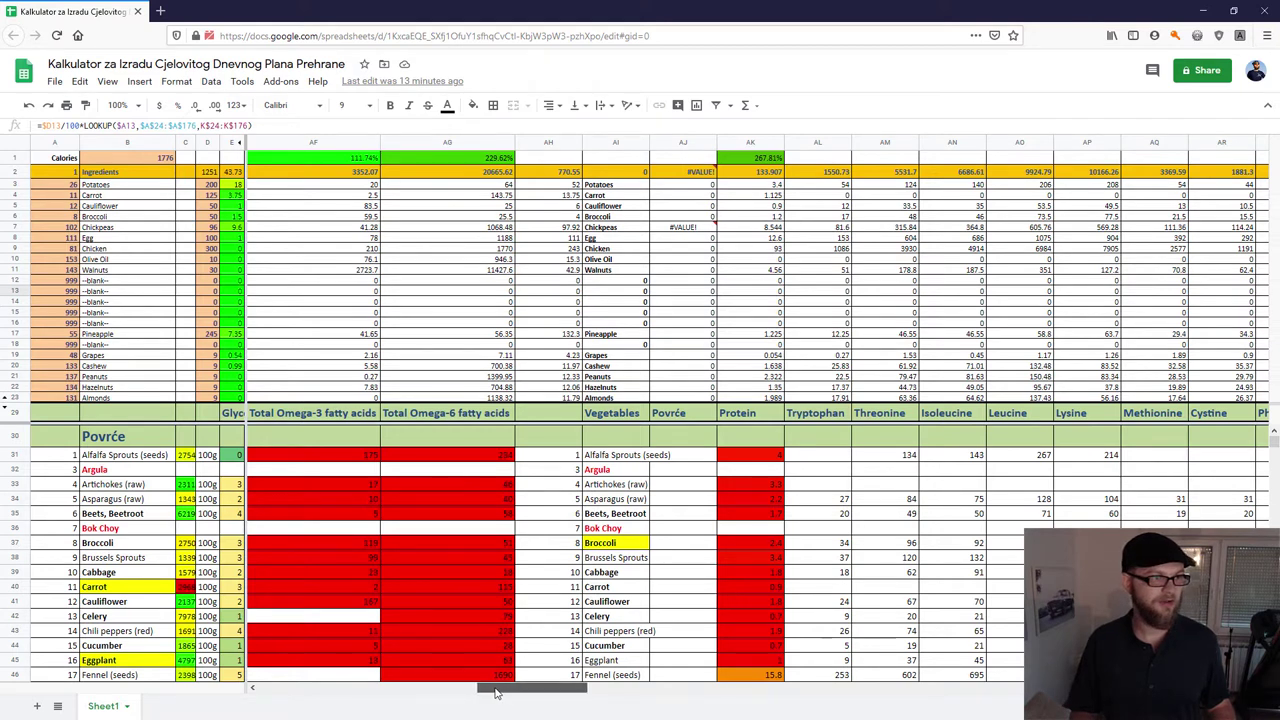
{"action": "left_click_drag", "start_coordinate": [543, 692], "coordinate": [512, 692]}
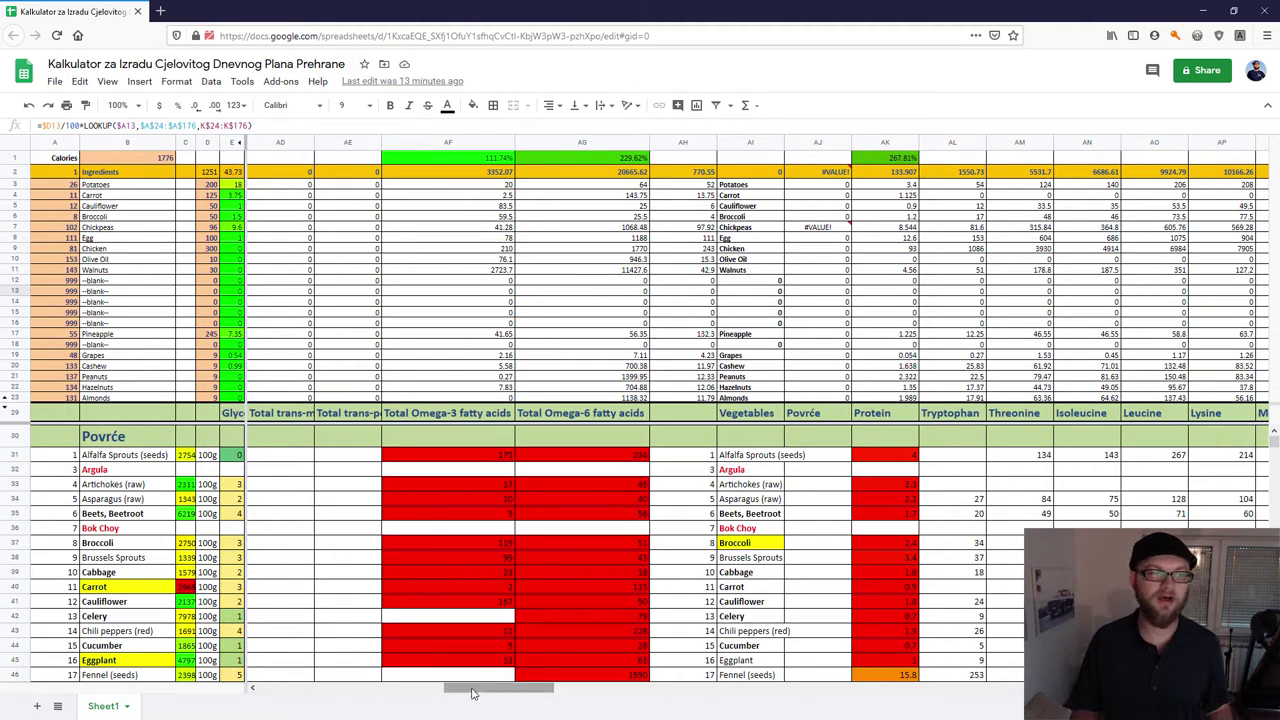
{"action": "left_click_drag", "start_coordinate": [474, 692], "coordinate": [729, 692]}
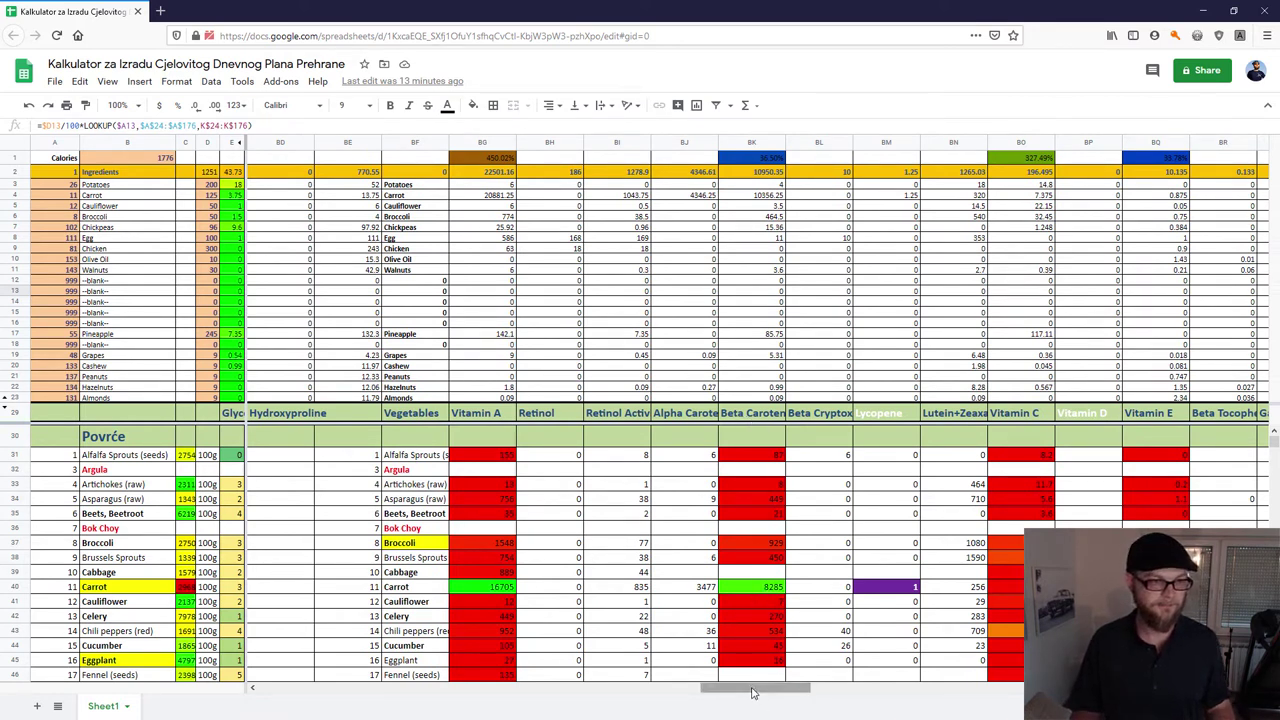
{"action": "left_click_drag", "start_coordinate": [780, 690], "coordinate": [848, 692]}
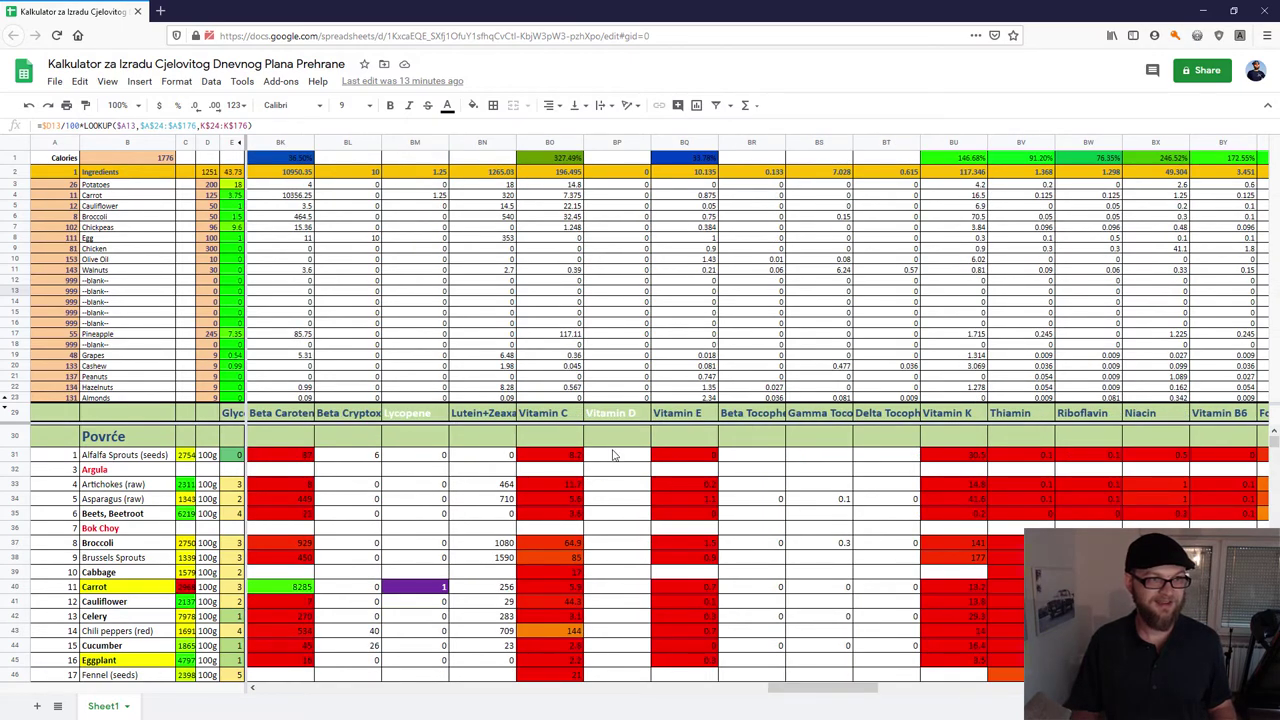
{"action": "left_click_drag", "start_coordinate": [825, 689], "coordinate": [314, 690]}
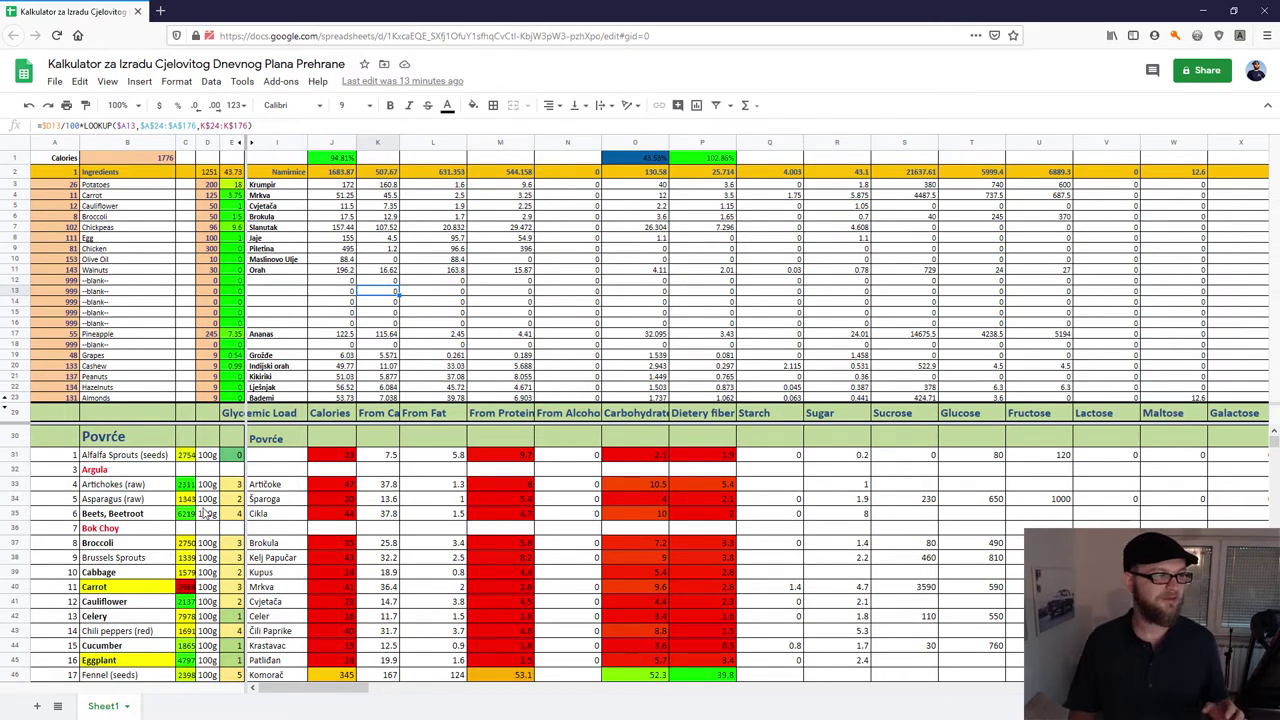
Inspect the lemon row's total calories and its calories from carbohydrate, fat and protein in the Fruit section.
{"action": "scroll", "coordinate": [207, 608], "scroll_direction": "down", "scroll_amount": 5}
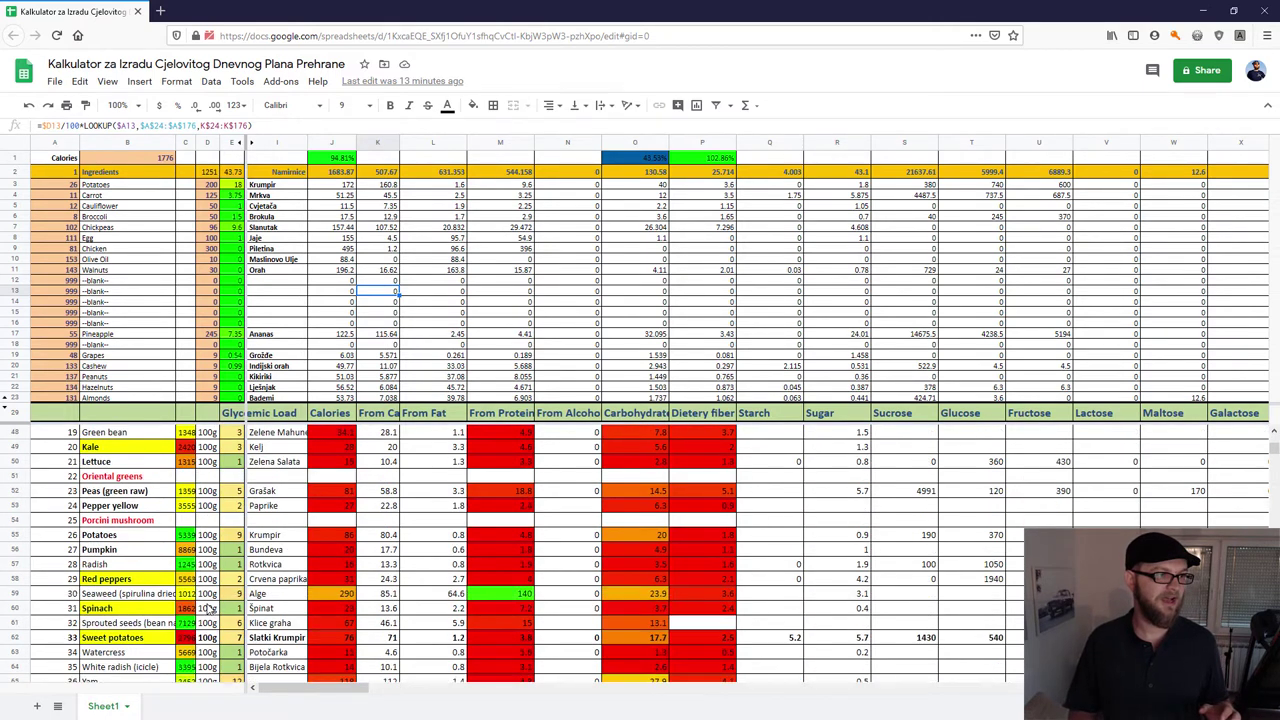
{"action": "scroll", "coordinate": [201, 608], "scroll_direction": "down", "scroll_amount": 3}
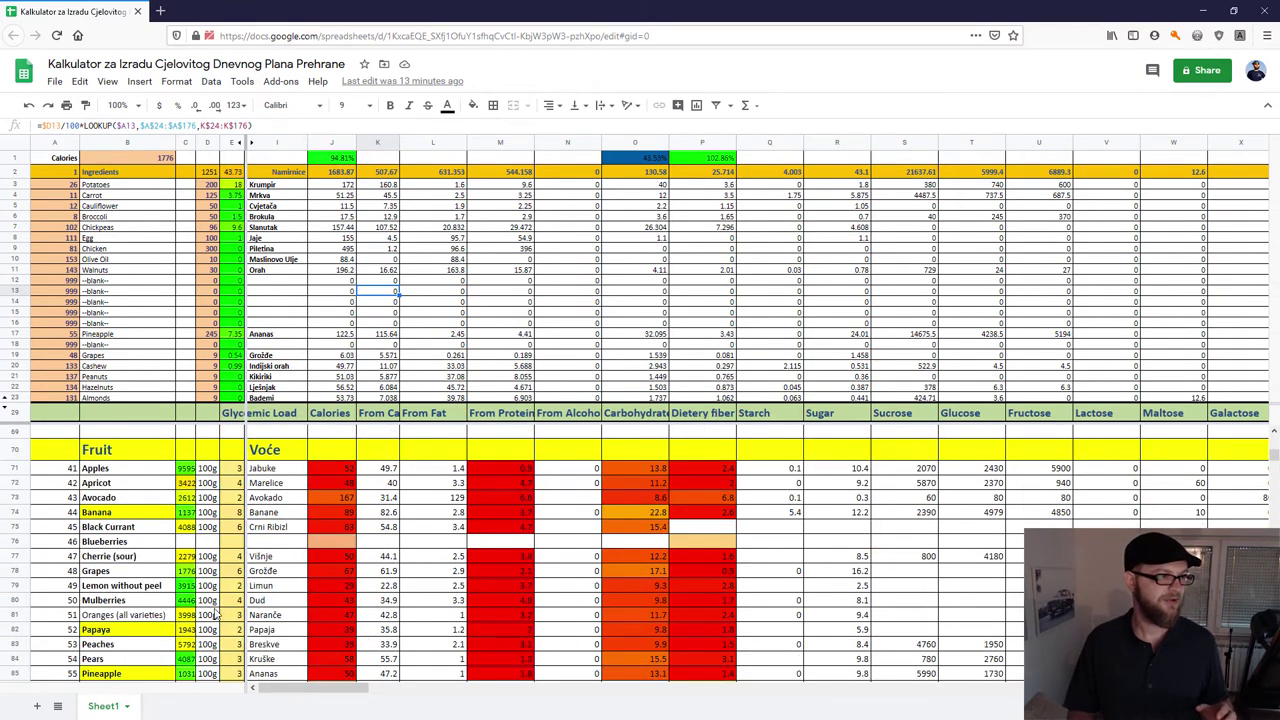
{"action": "left_click", "coordinate": [380, 415]}
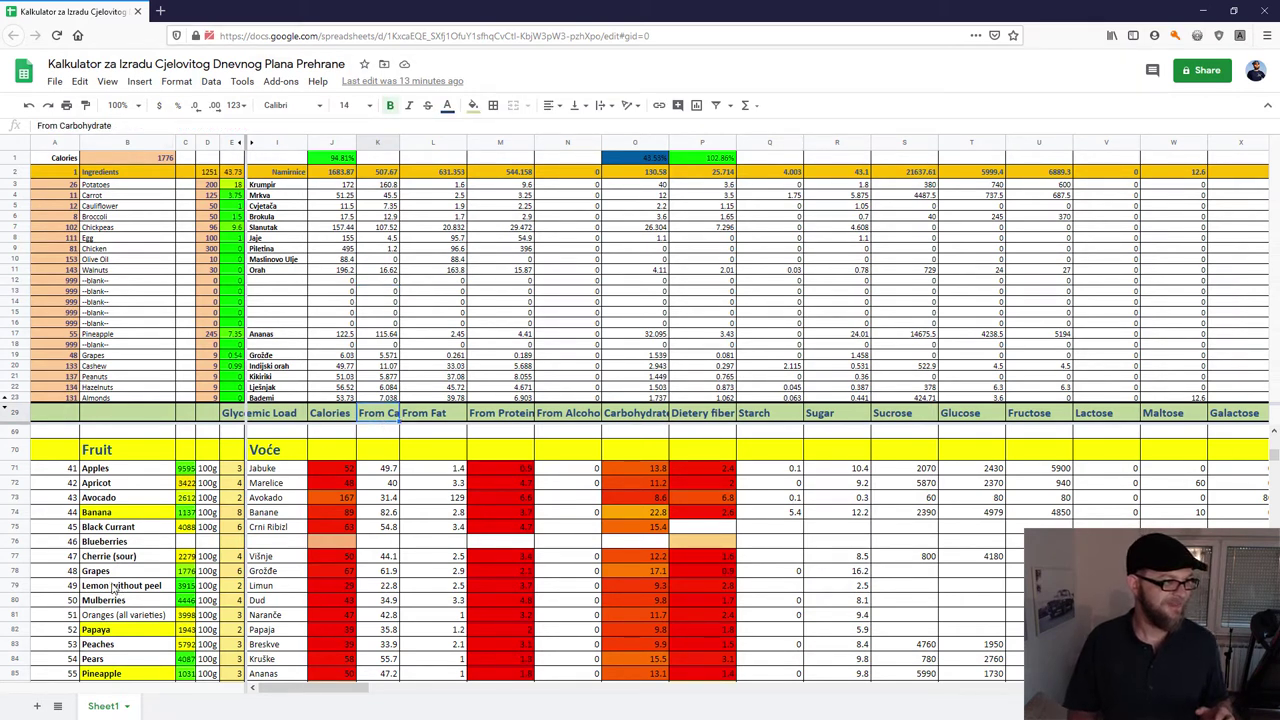
{"action": "left_click", "coordinate": [350, 588]}
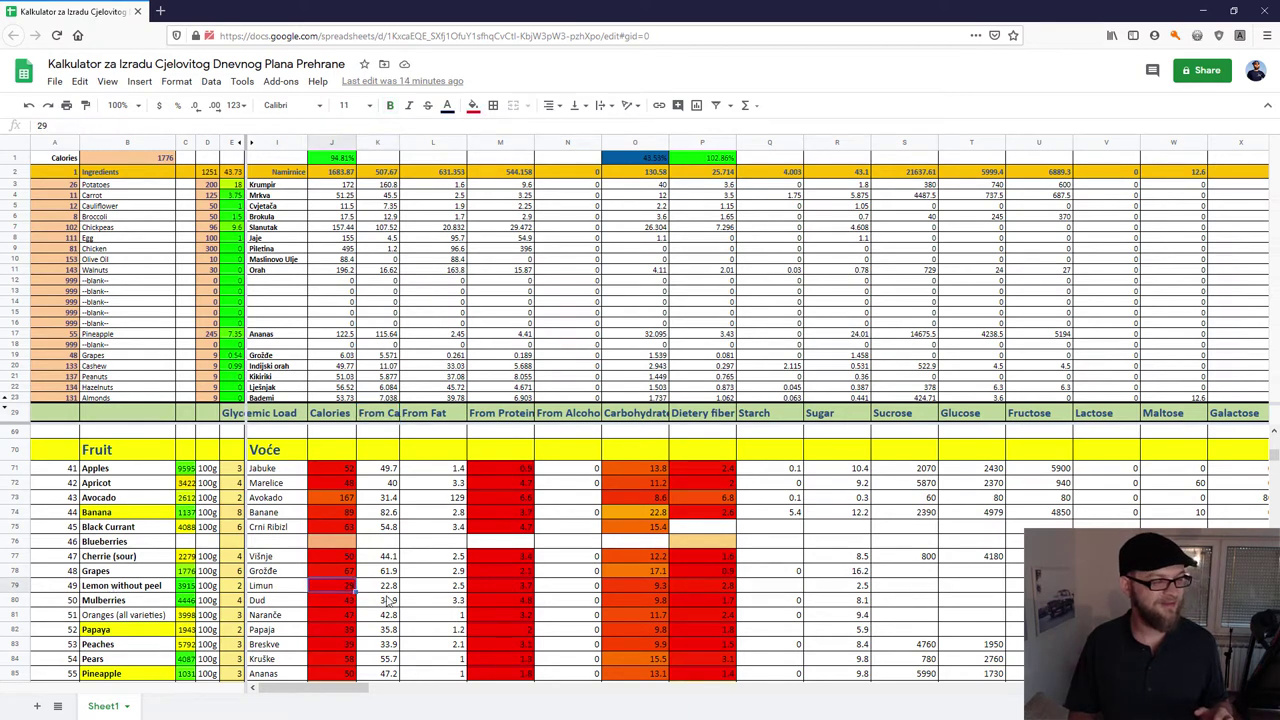
{"action": "left_click", "coordinate": [390, 589]}
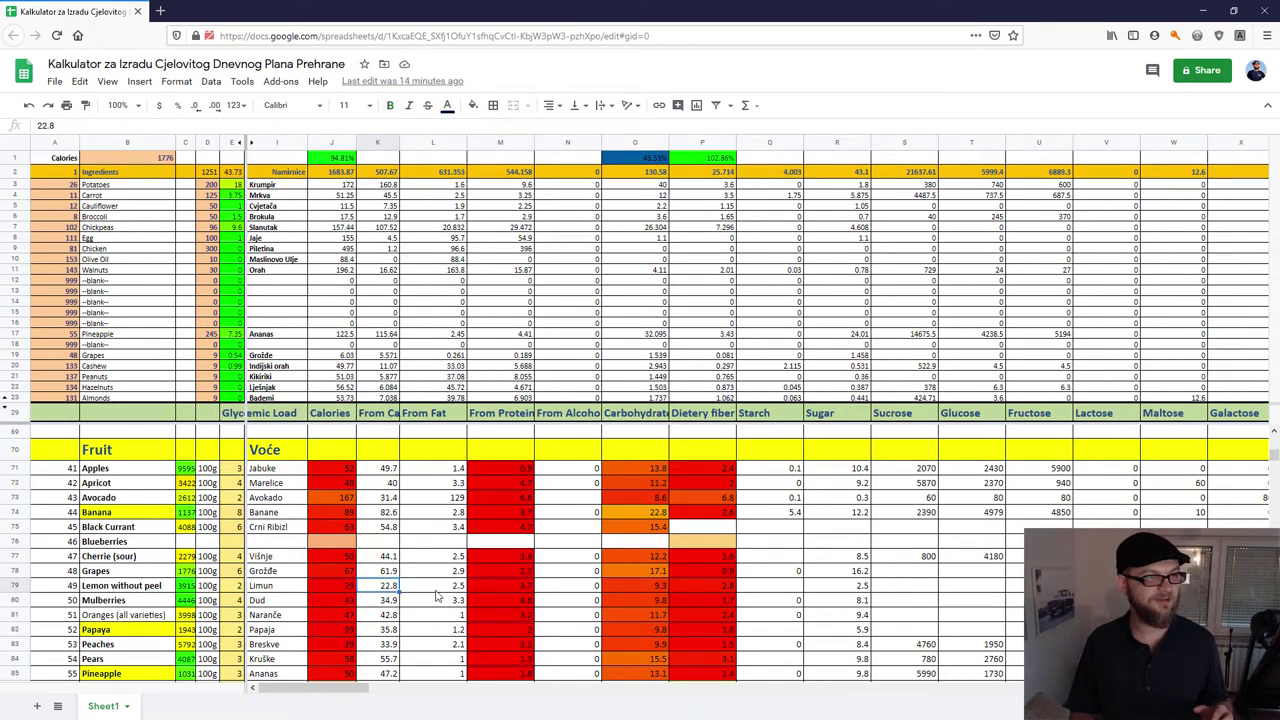
{"action": "left_click", "coordinate": [435, 590]}
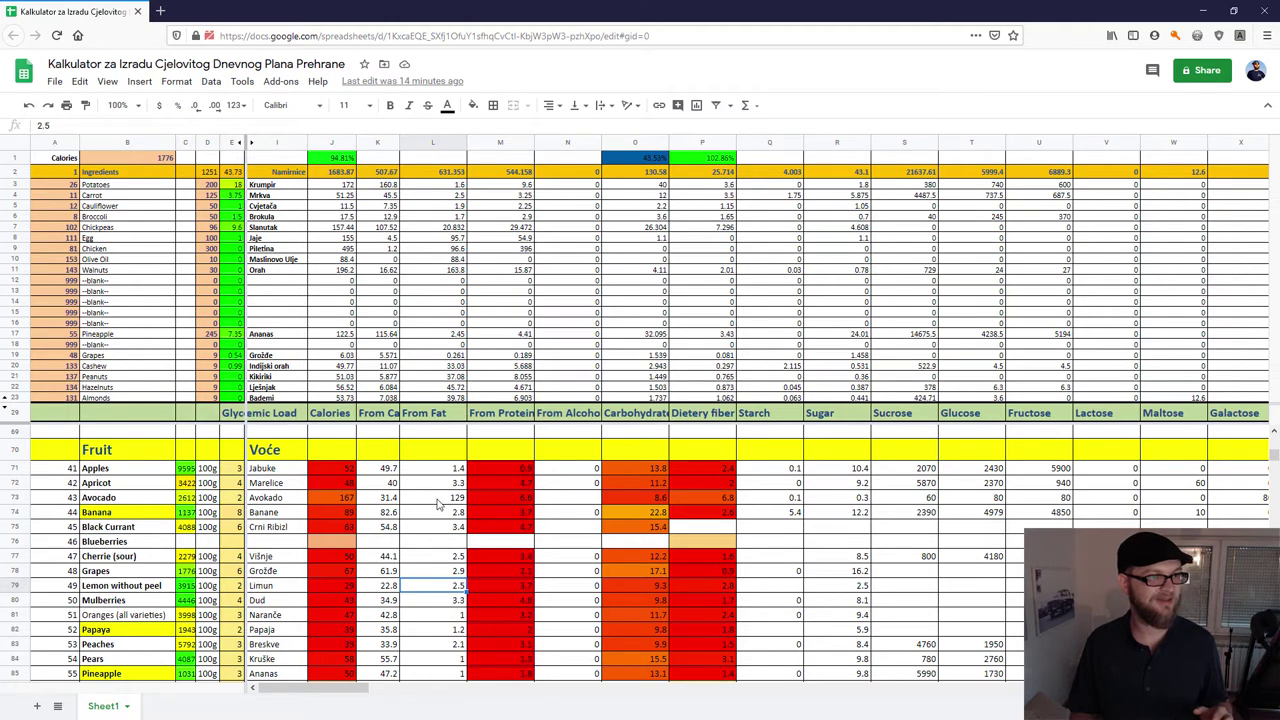
{"action": "left_click", "coordinate": [503, 590]}
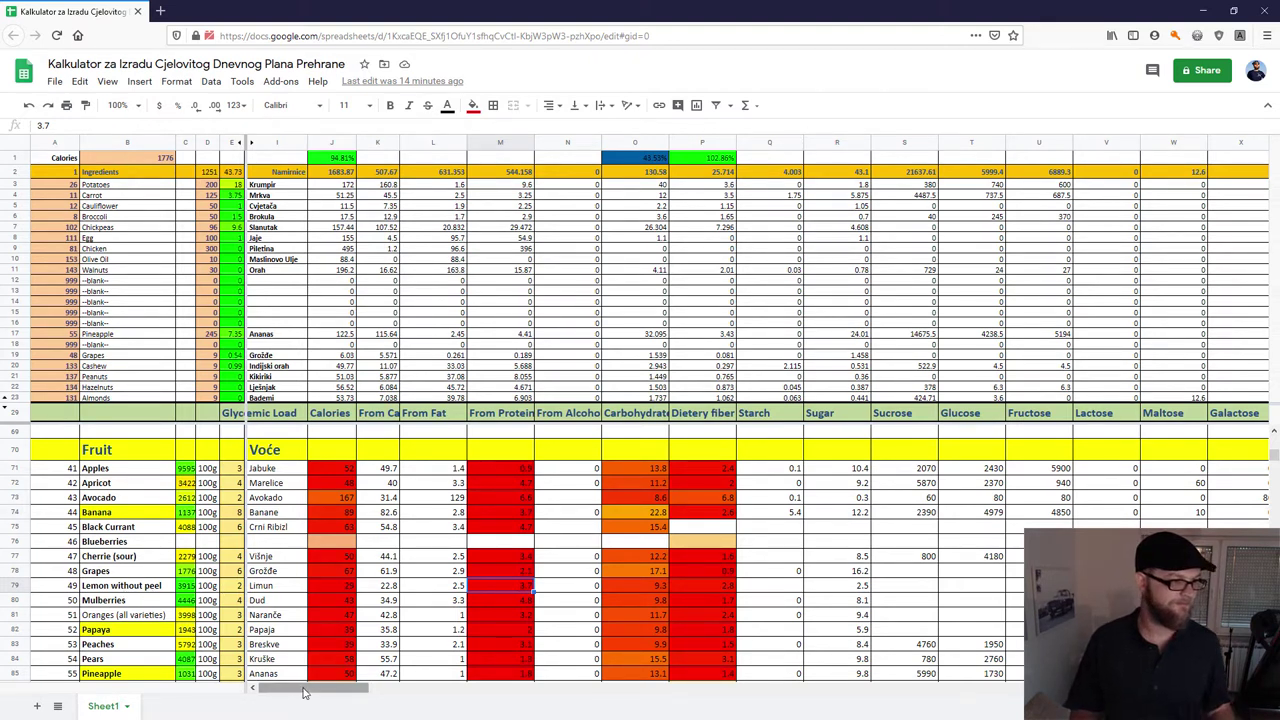
Look over the end of the vegetable list and inspect the calorie value for pears in the Fruit section.
{"action": "scroll", "coordinate": [323, 587], "scroll_direction": "up", "scroll_amount": 4}
{"action": "scroll", "coordinate": [322, 580], "scroll_direction": "up", "scroll_amount": 1}
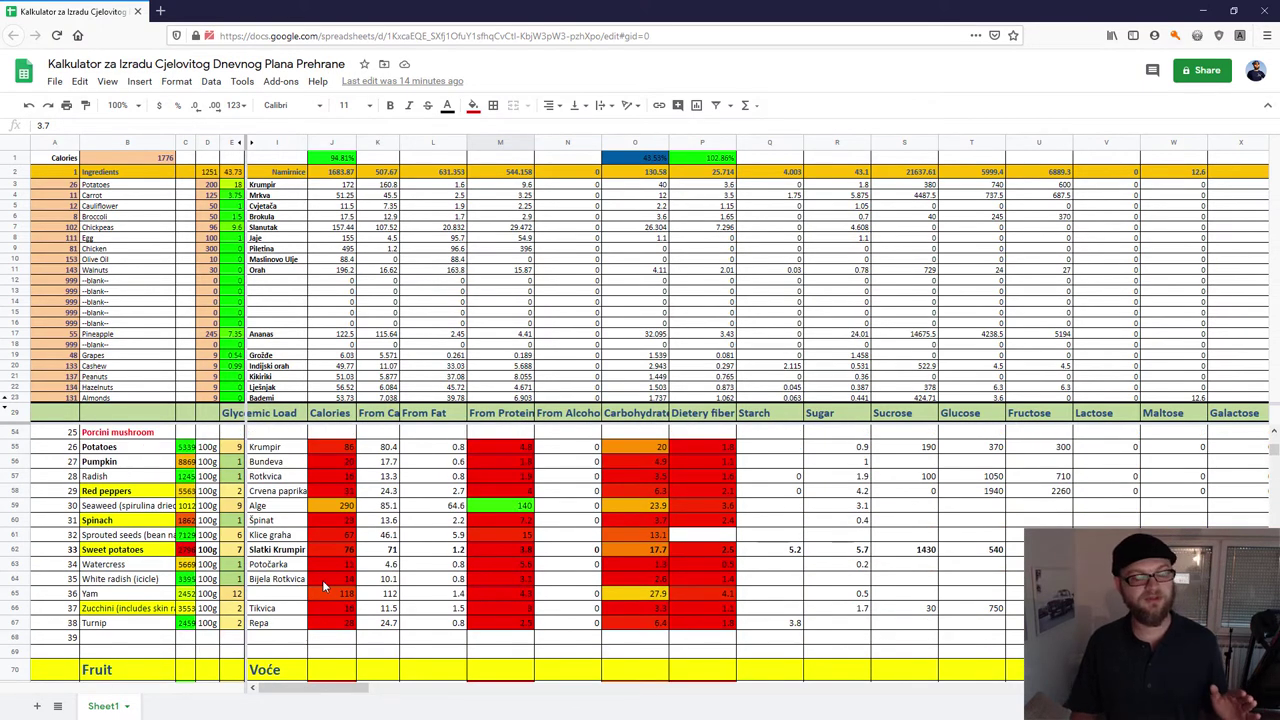
{"action": "scroll", "coordinate": [322, 580], "scroll_direction": "down", "scroll_amount": 6}
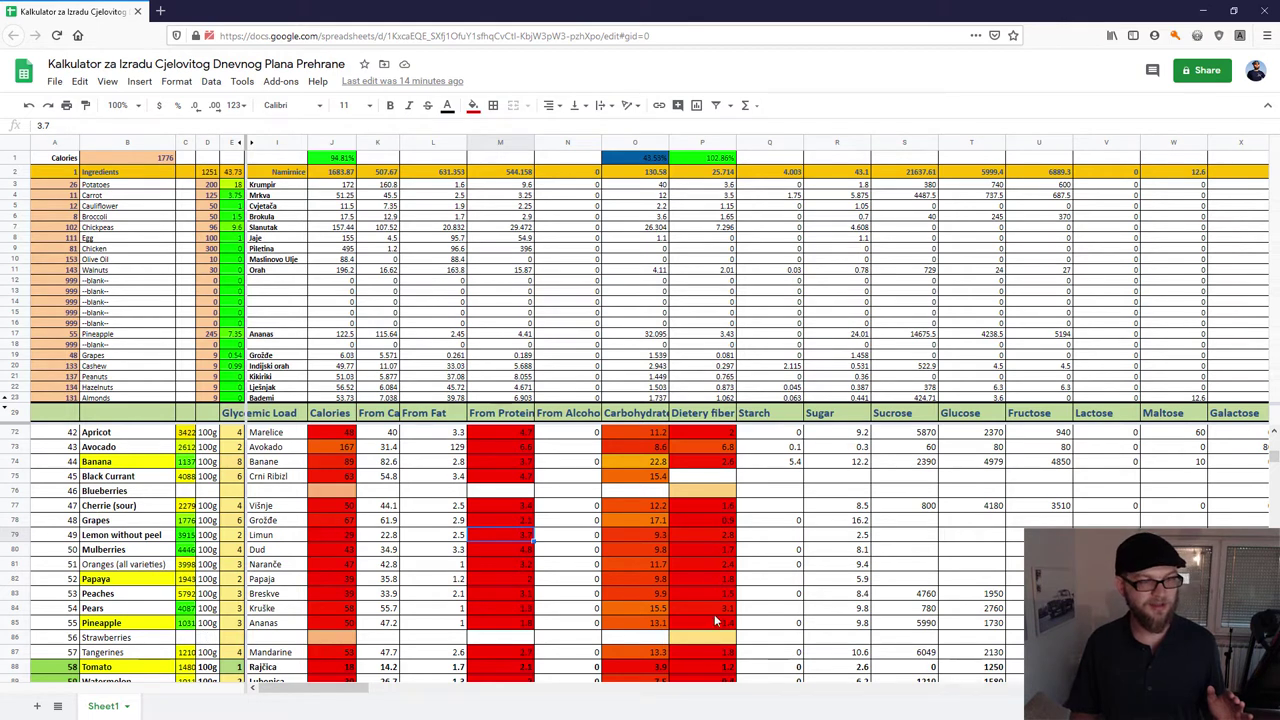
{"action": "left_click", "coordinate": [115, 609]}
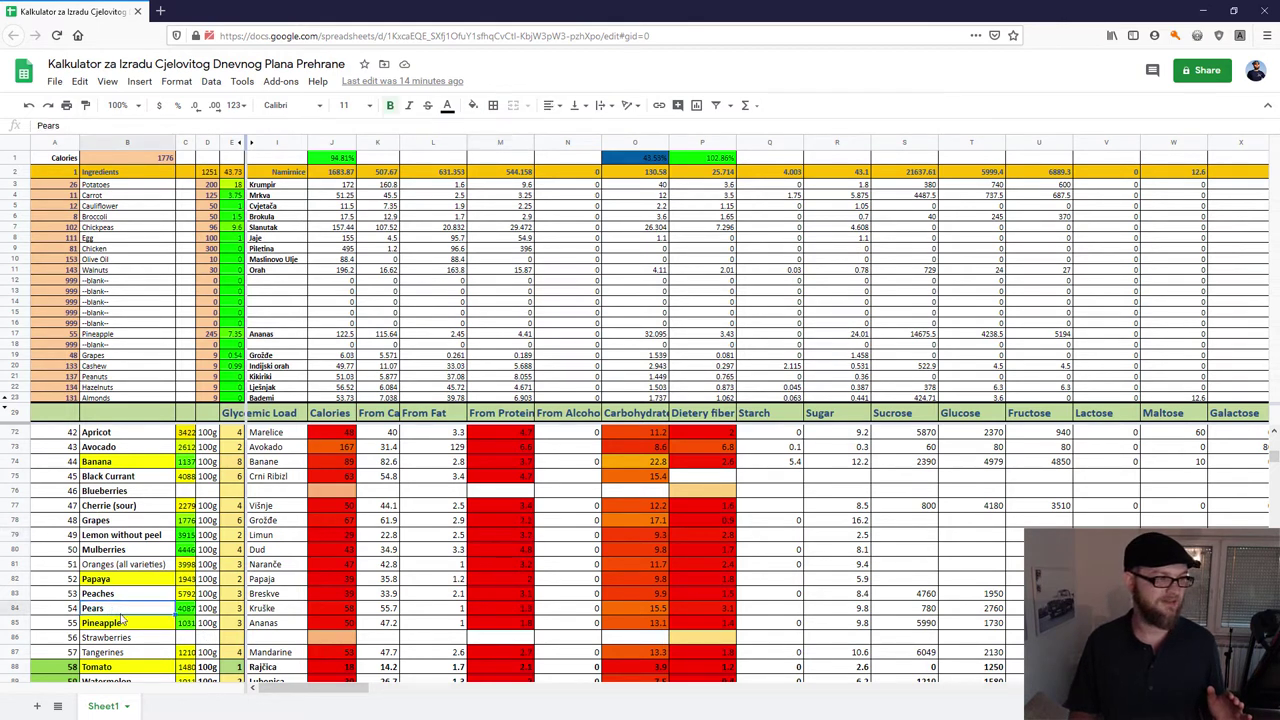
{"action": "left_click", "coordinate": [345, 612]}
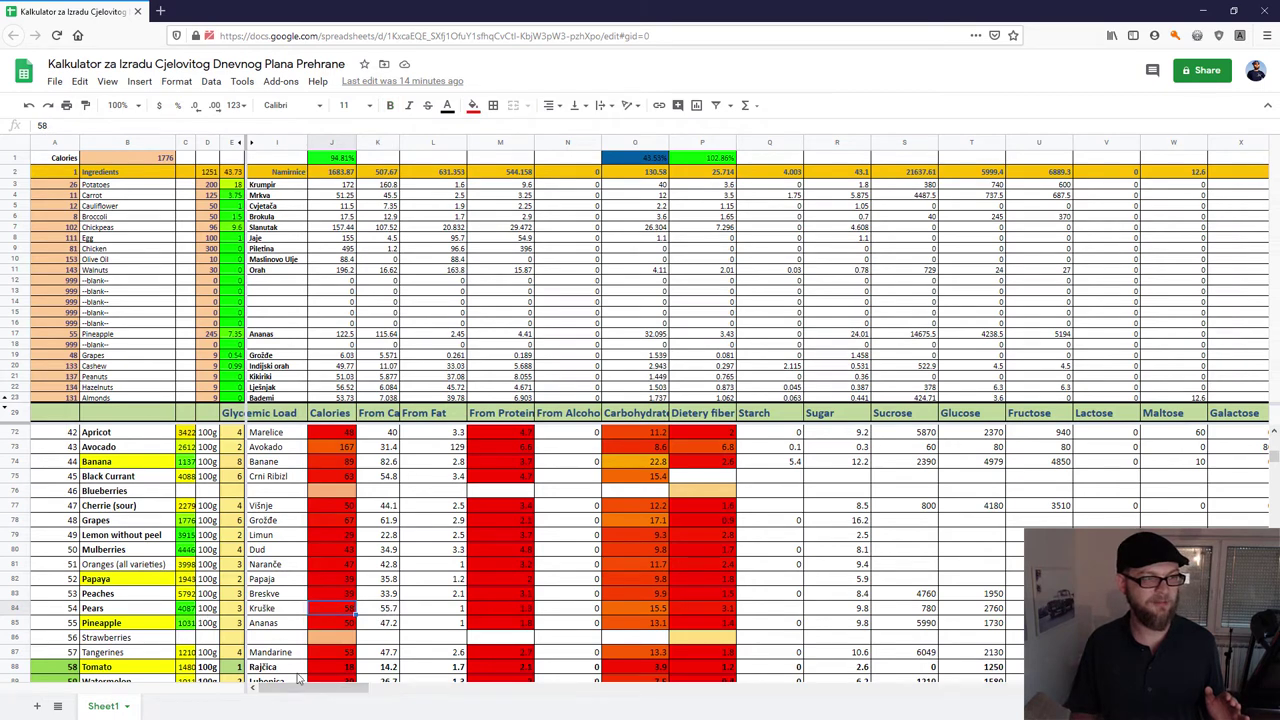
Compare the Vitamin A values of sour cherries and apricots in the Fruit section.
{"action": "left_click_drag", "start_coordinate": [297, 688], "coordinate": [546, 693]}
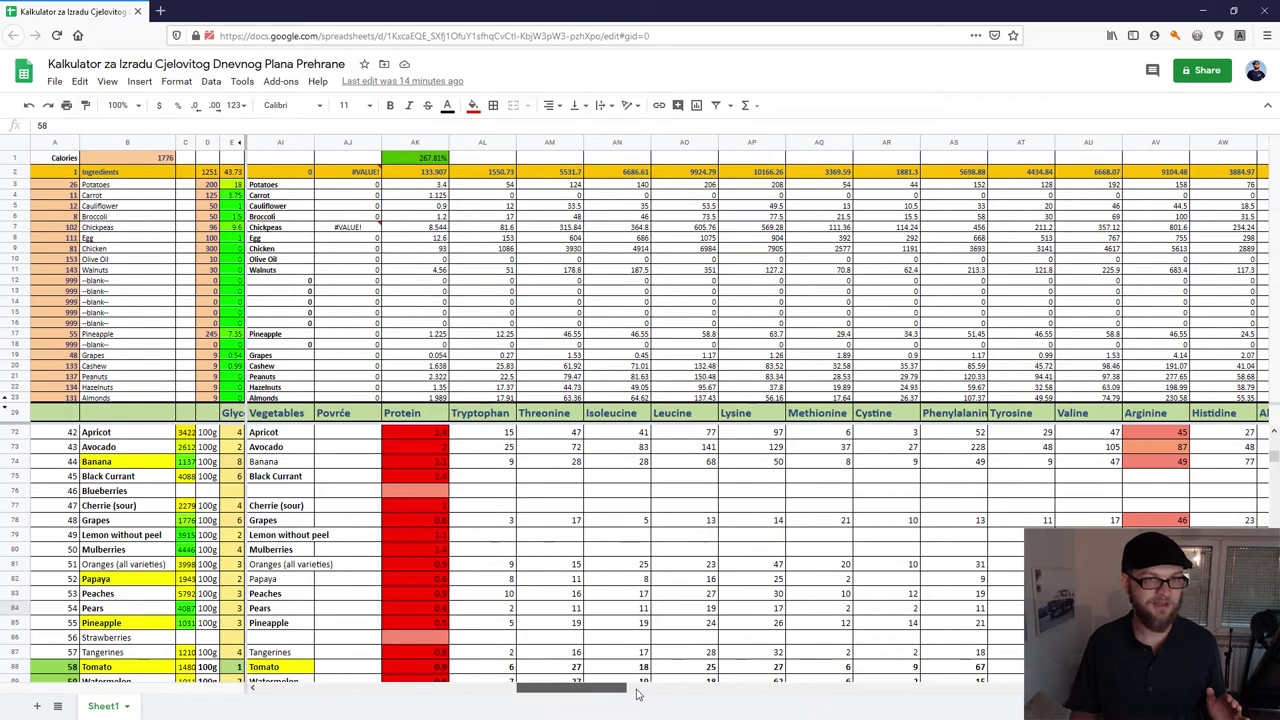
{"action": "left_click_drag", "start_coordinate": [637, 693], "coordinate": [738, 693]}
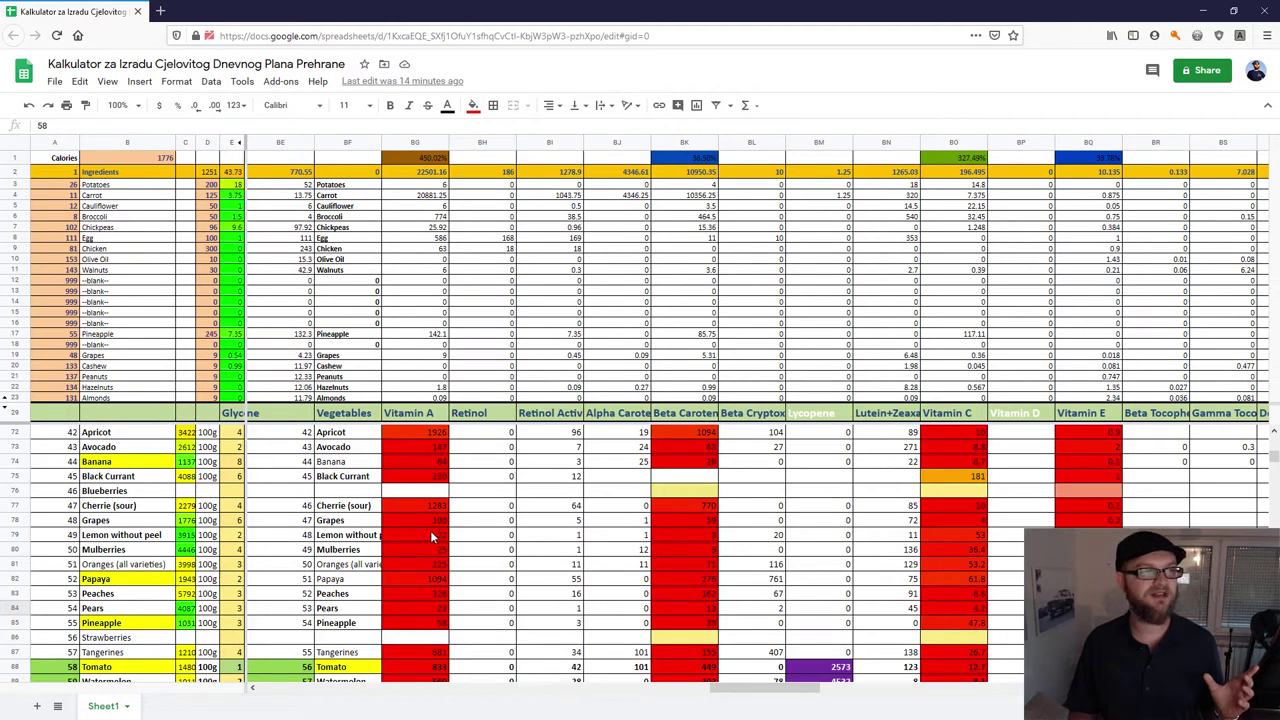
{"action": "left_click", "coordinate": [345, 507]}
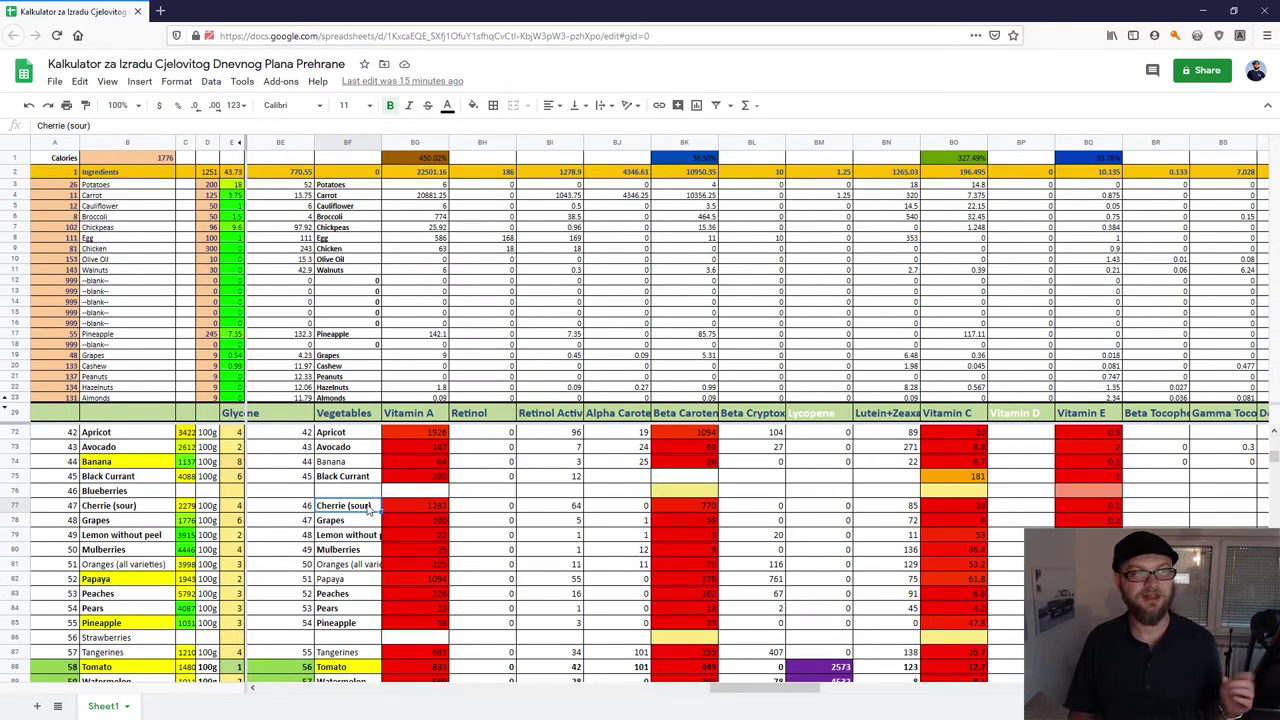
{"action": "left_click", "coordinate": [445, 509]}
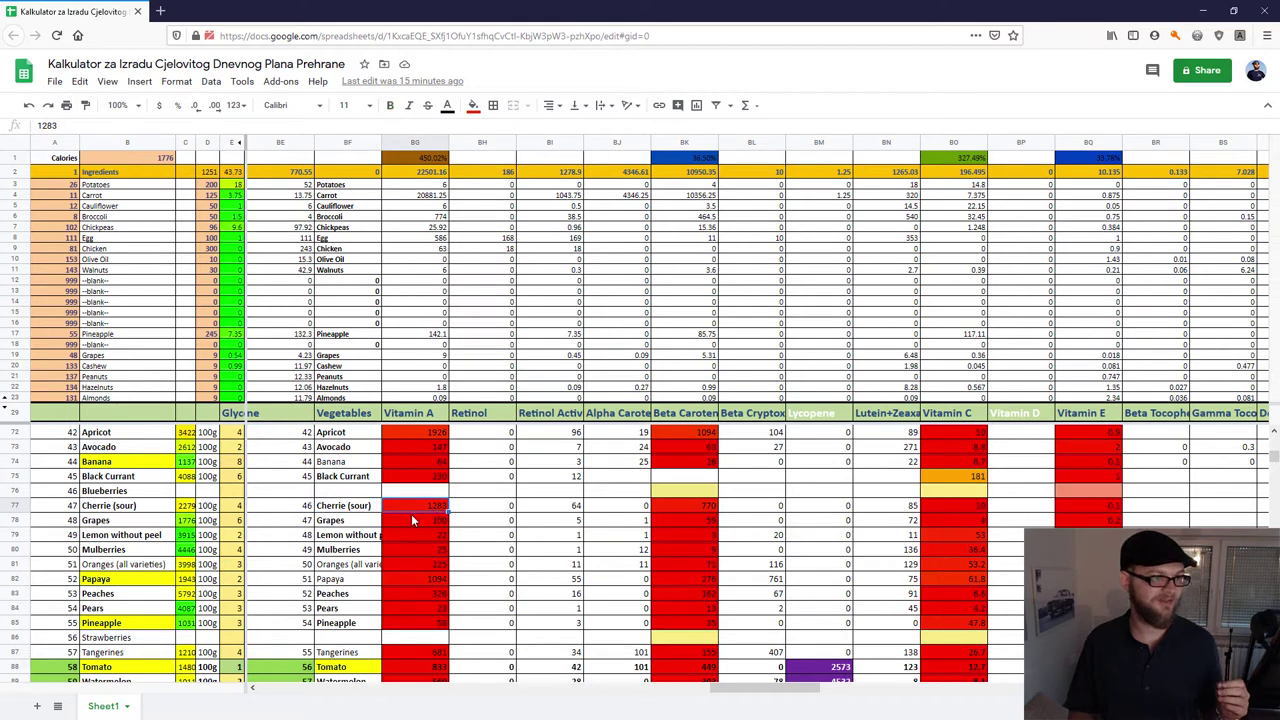
{"action": "scroll", "coordinate": [425, 490], "scroll_direction": "up", "scroll_amount": 2}
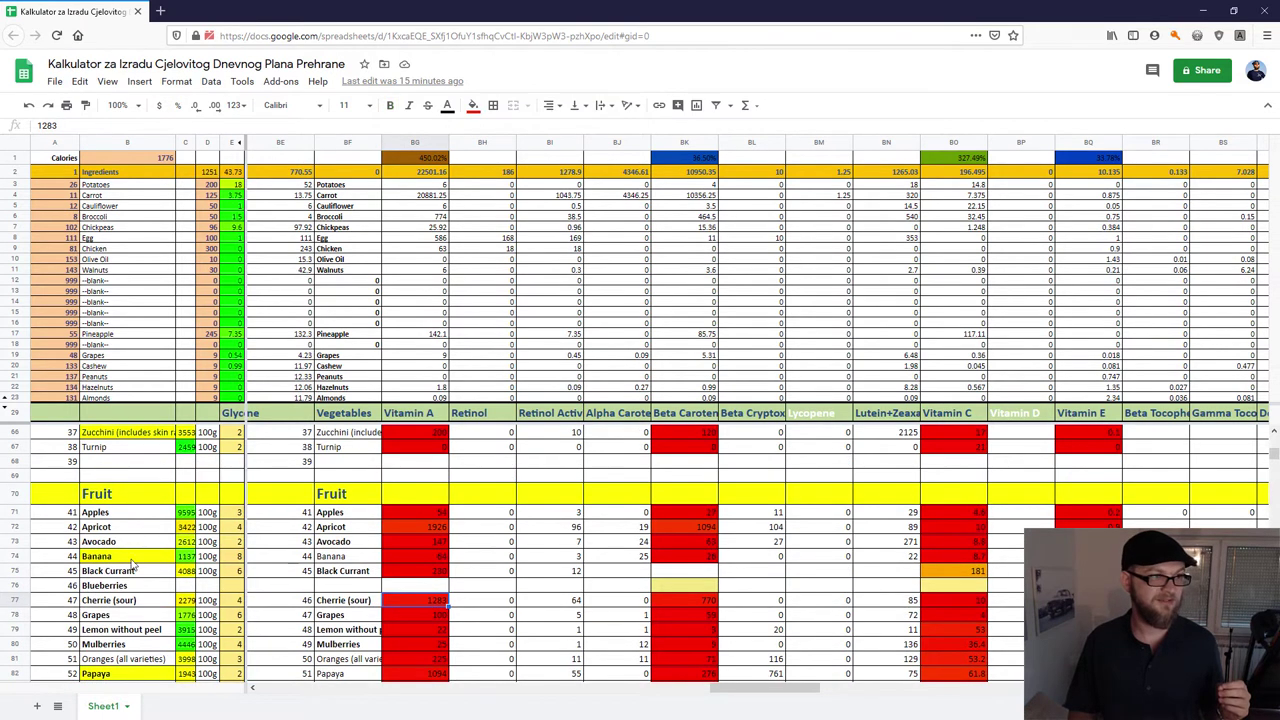
{"action": "left_click", "coordinate": [414, 528]}
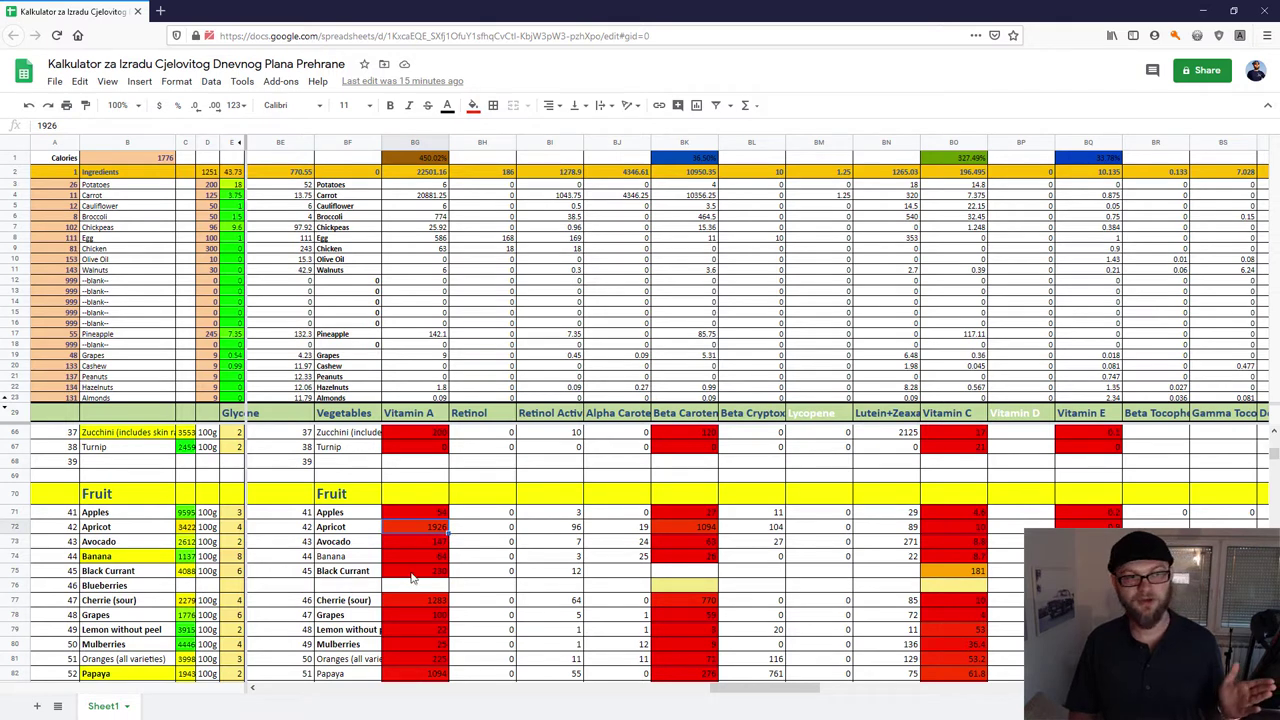
Examine the Spices section's vitamin values and its calorie, carbohydrate and fiber values.
{"action": "scroll", "coordinate": [425, 550], "scroll_direction": "down", "scroll_amount": 8}
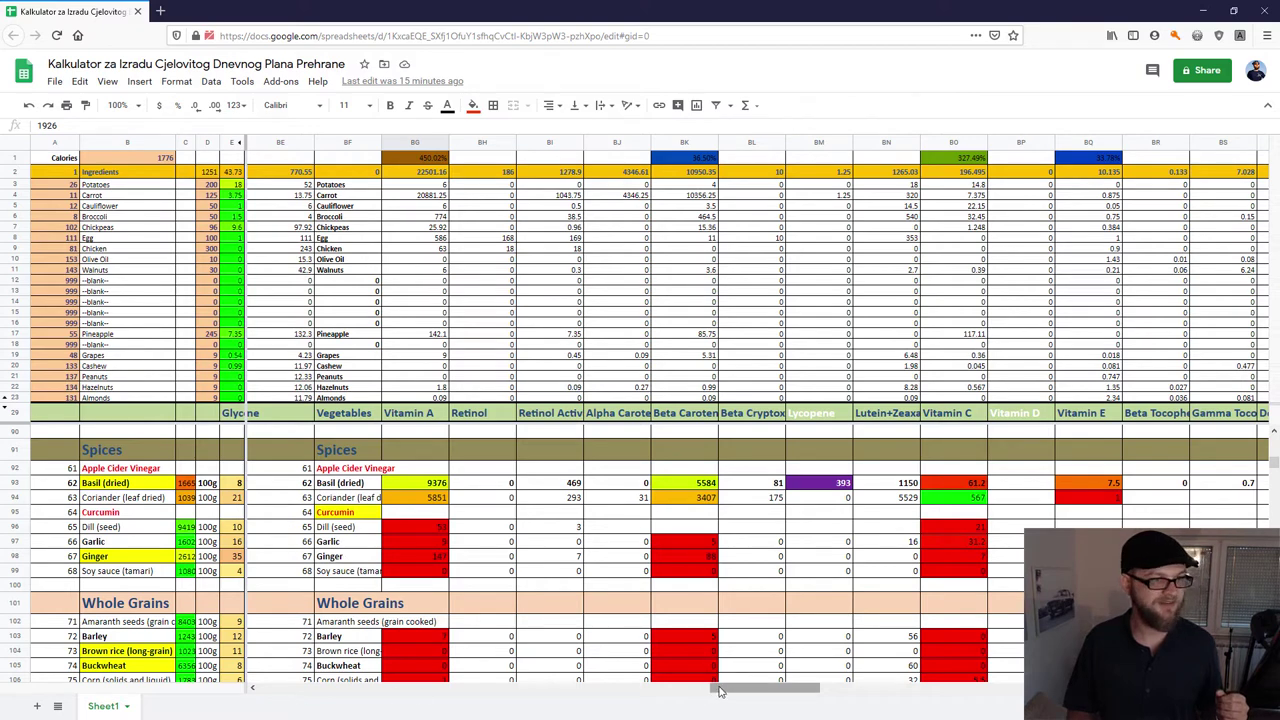
{"action": "left_click_drag", "start_coordinate": [728, 690], "coordinate": [150, 698]}
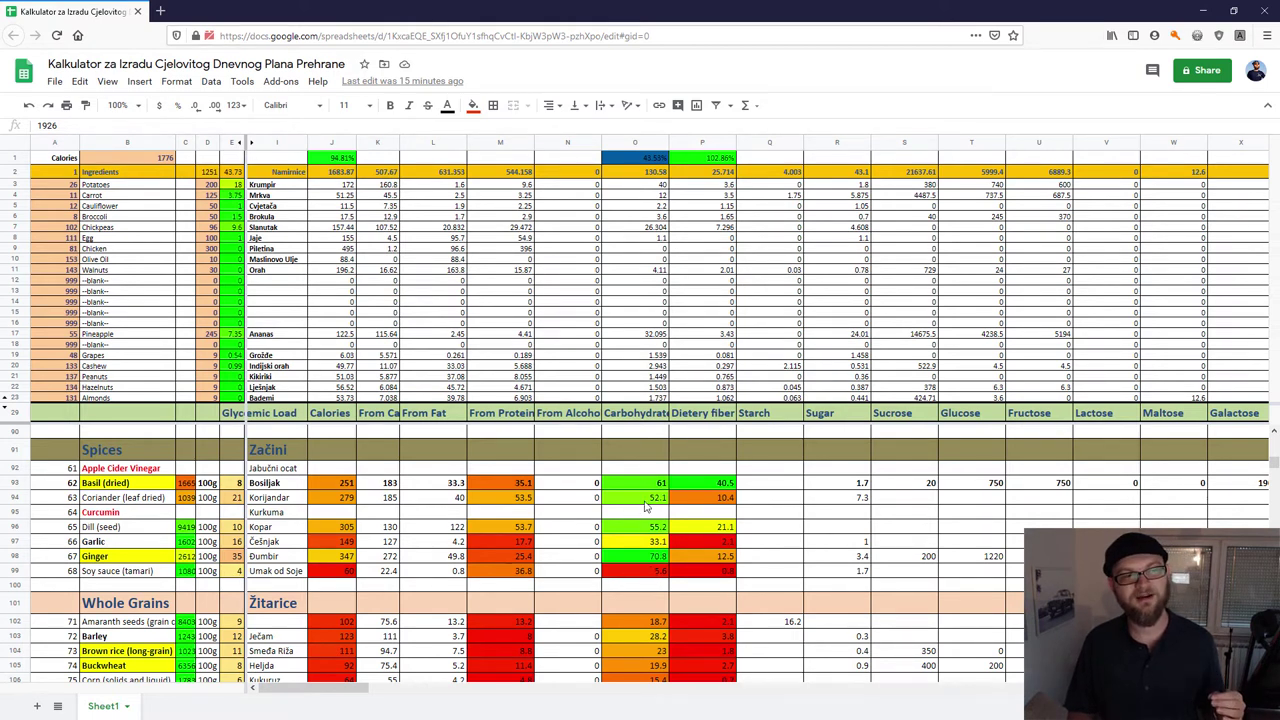
{"action": "scroll", "coordinate": [660, 550], "scroll_direction": "up", "scroll_amount": 2}
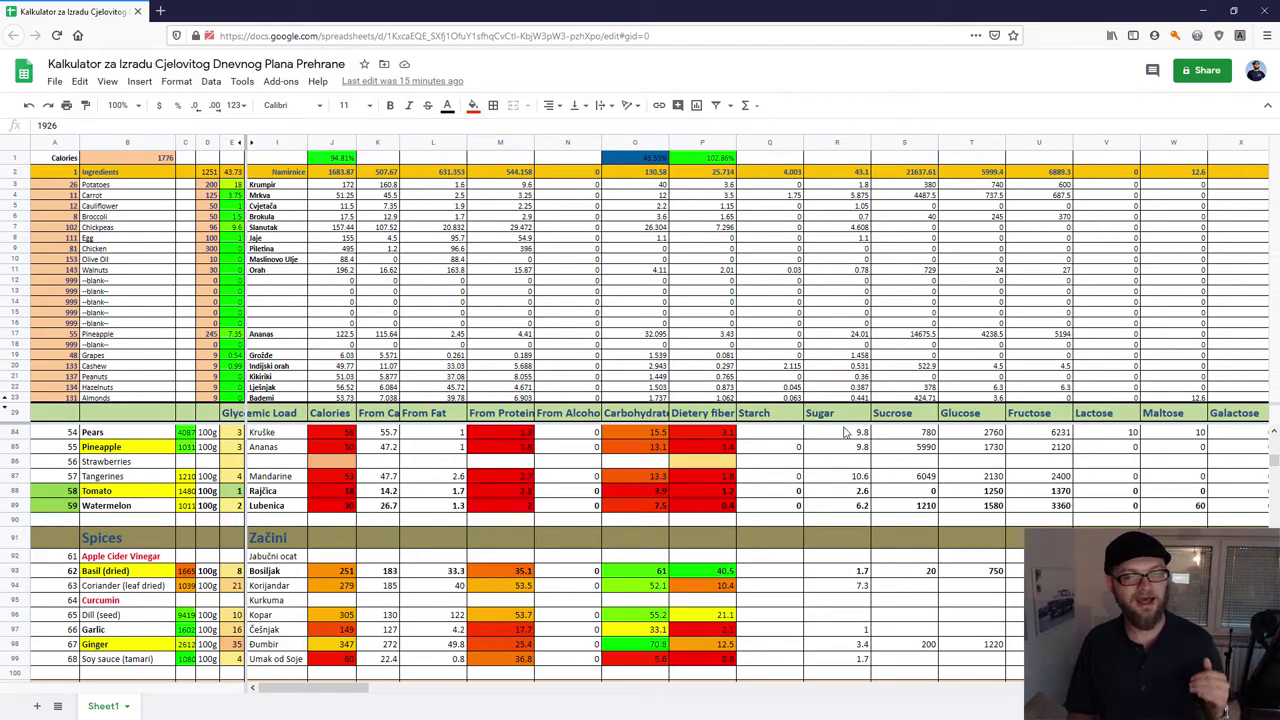
Inspect the calorie value for pigs in the Meat section and look over the dairy and legume entries.
{"action": "scroll", "coordinate": [440, 575], "scroll_direction": "down", "scroll_amount": 7}
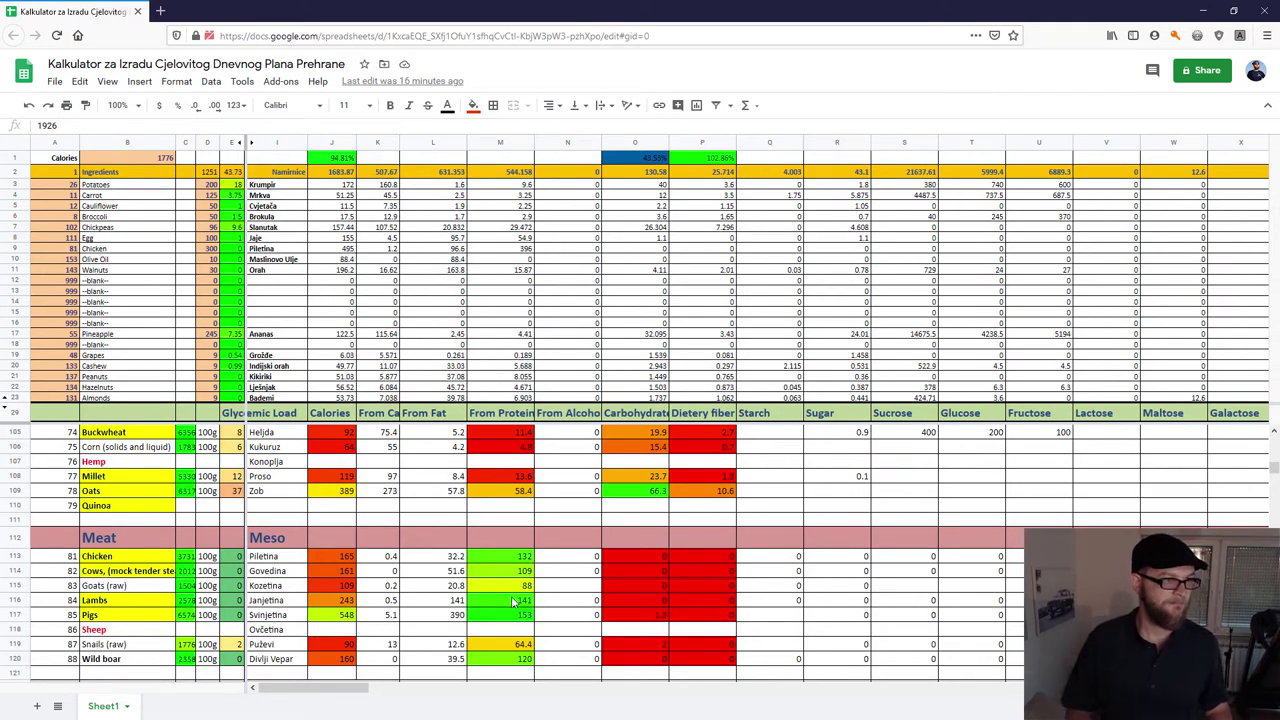
{"action": "left_click", "coordinate": [341, 615]}
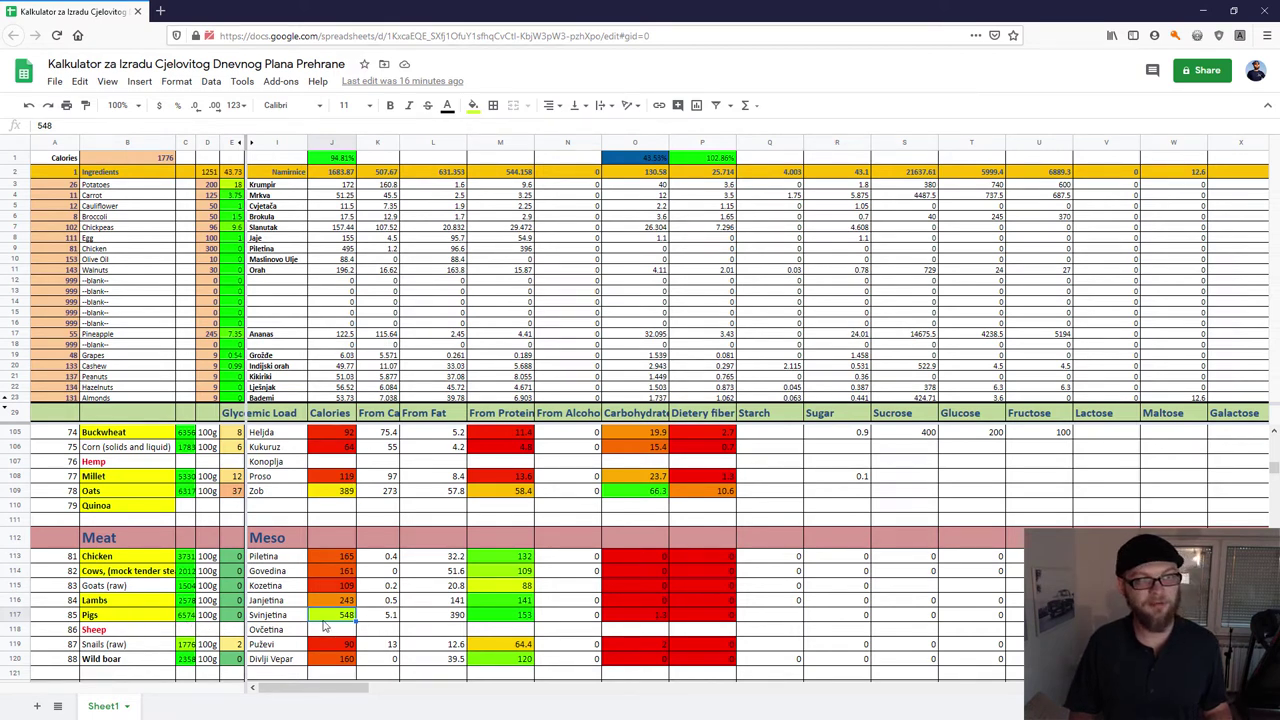
{"action": "scroll", "coordinate": [338, 620], "scroll_direction": "down", "scroll_amount": 3}
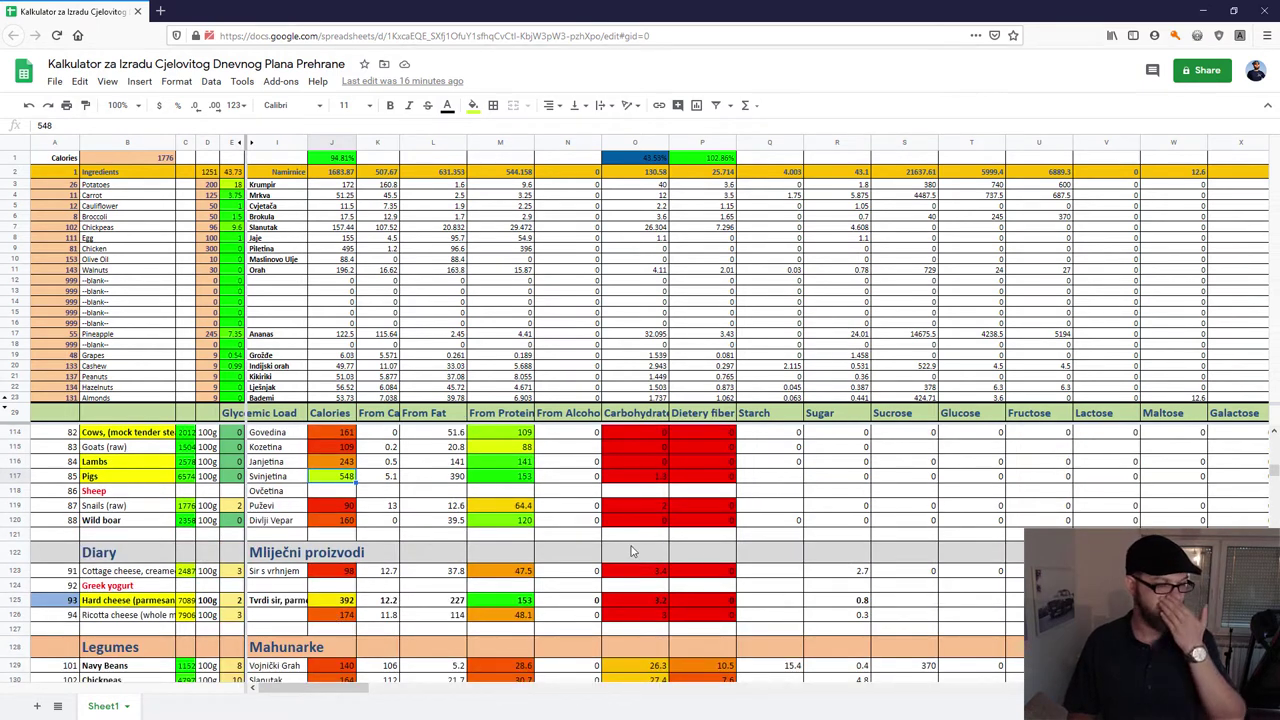
{"action": "scroll", "coordinate": [631, 551], "scroll_direction": "up", "scroll_amount": 1}
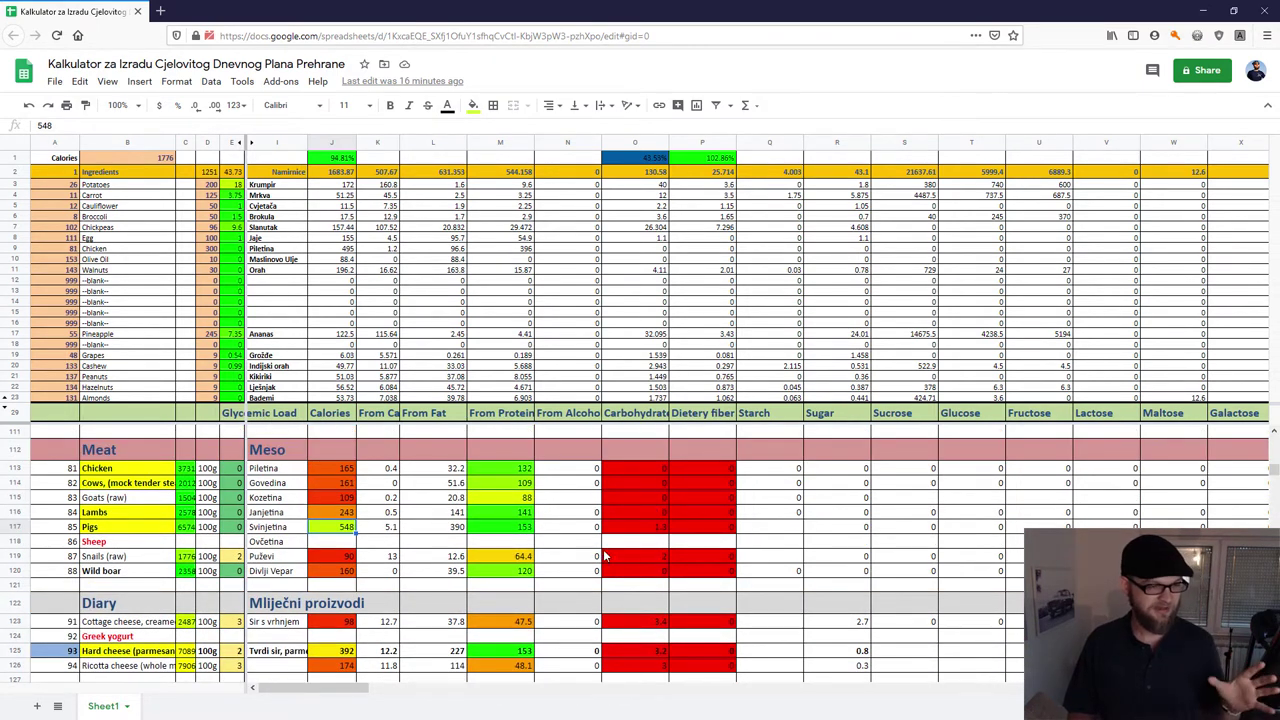
{"action": "scroll", "coordinate": [648, 563], "scroll_direction": "down", "scroll_amount": 2}
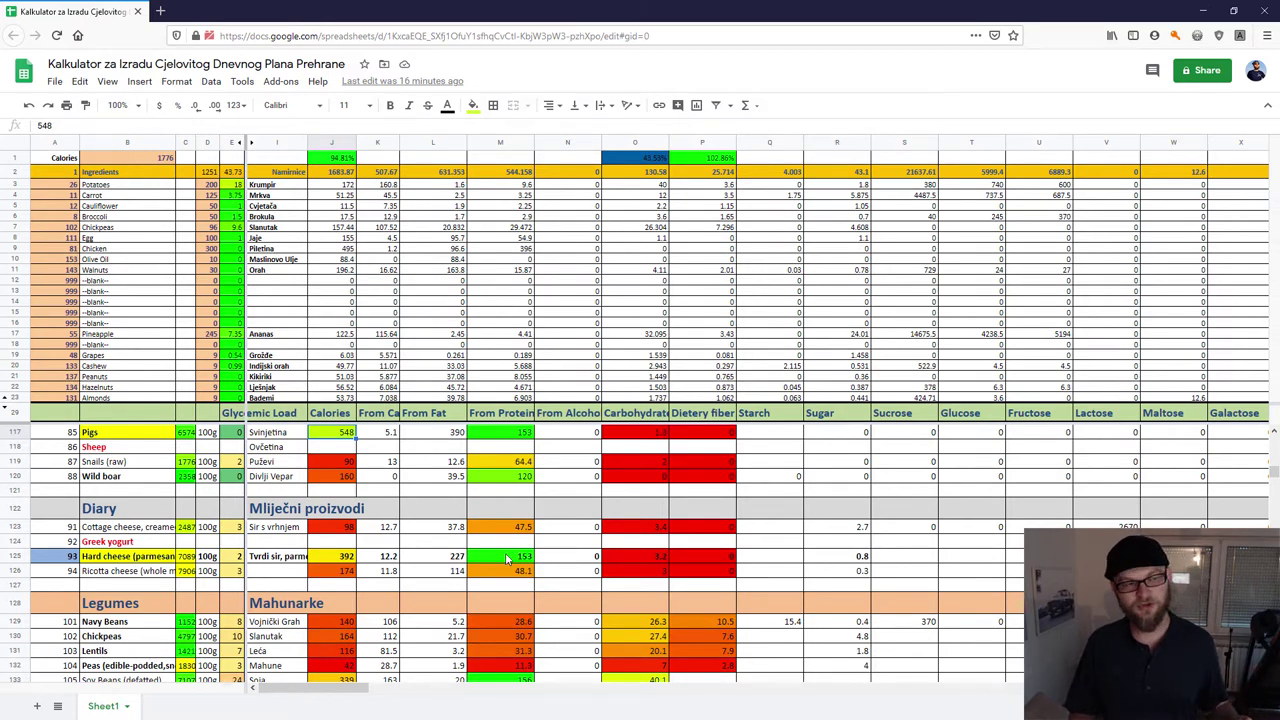
Look over the foods listed in the Legumes, Eggs, Fish, and Nuts and Seeds sections.
{"action": "scroll", "coordinate": [430, 556], "scroll_direction": "down", "scroll_amount": 3}
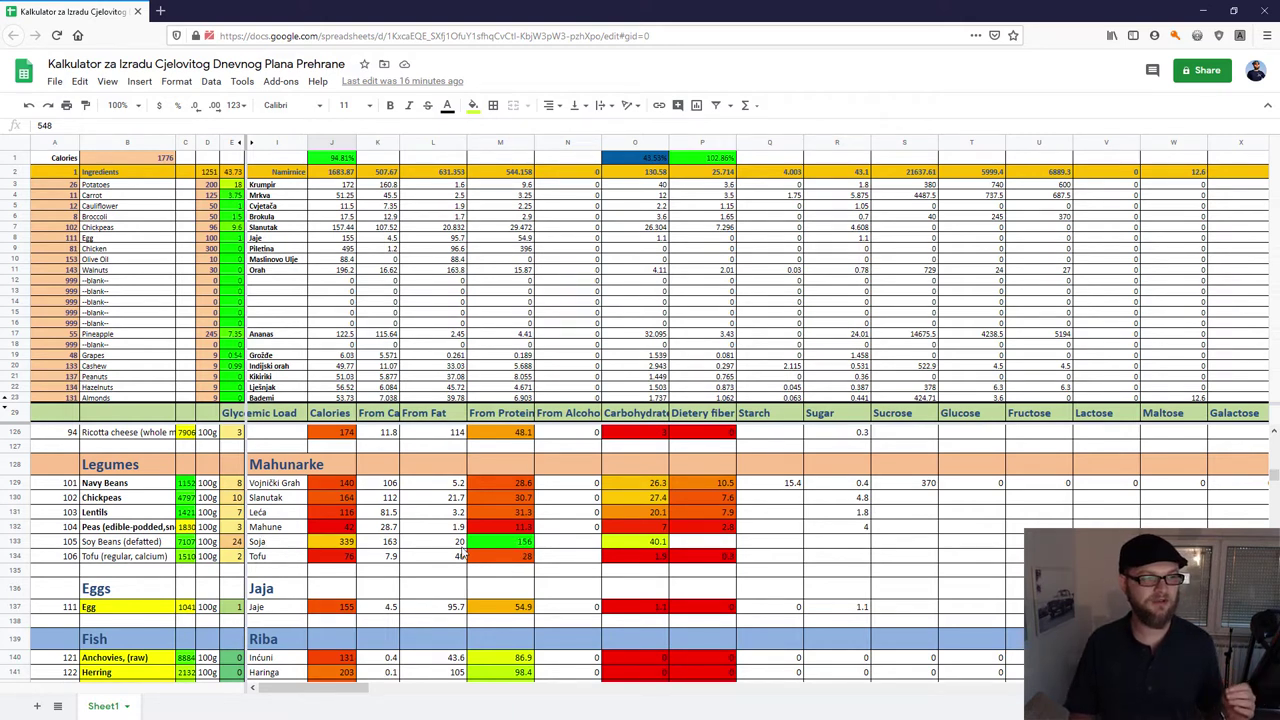
{"action": "scroll", "coordinate": [310, 572], "scroll_direction": "down", "scroll_amount": 5}
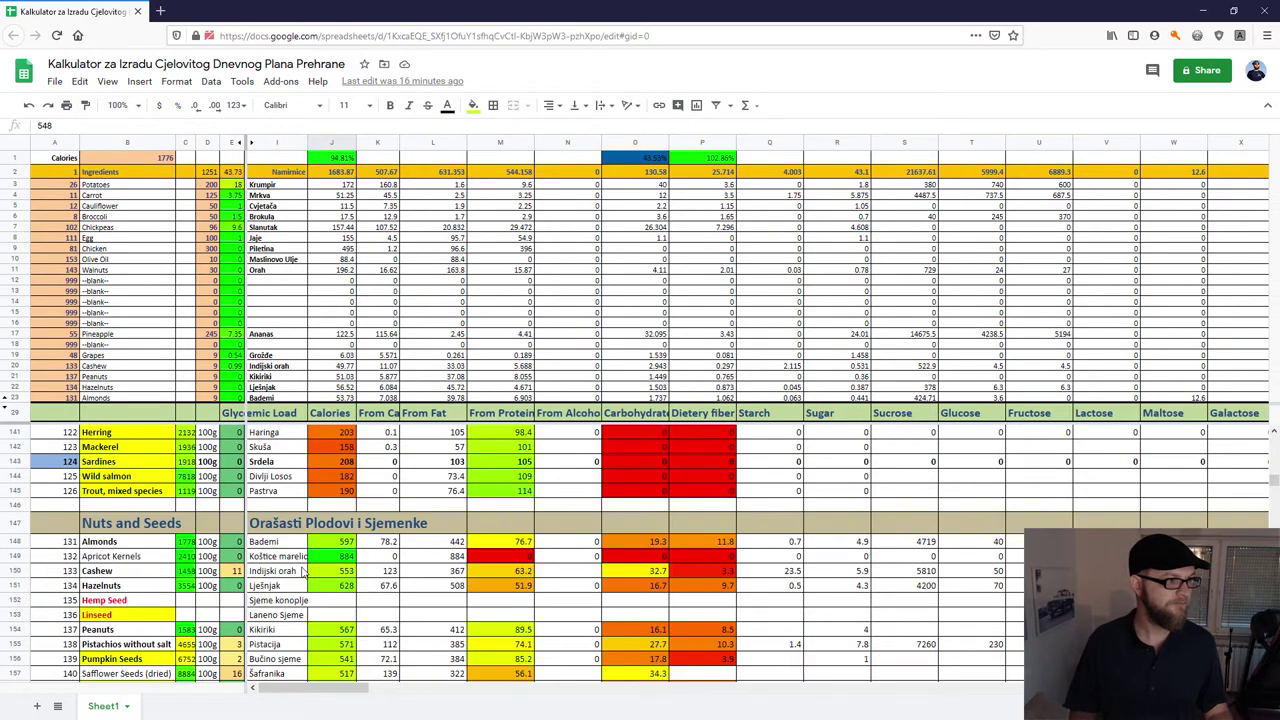
{"action": "scroll", "coordinate": [130, 500], "scroll_direction": "up", "scroll_amount": 2}
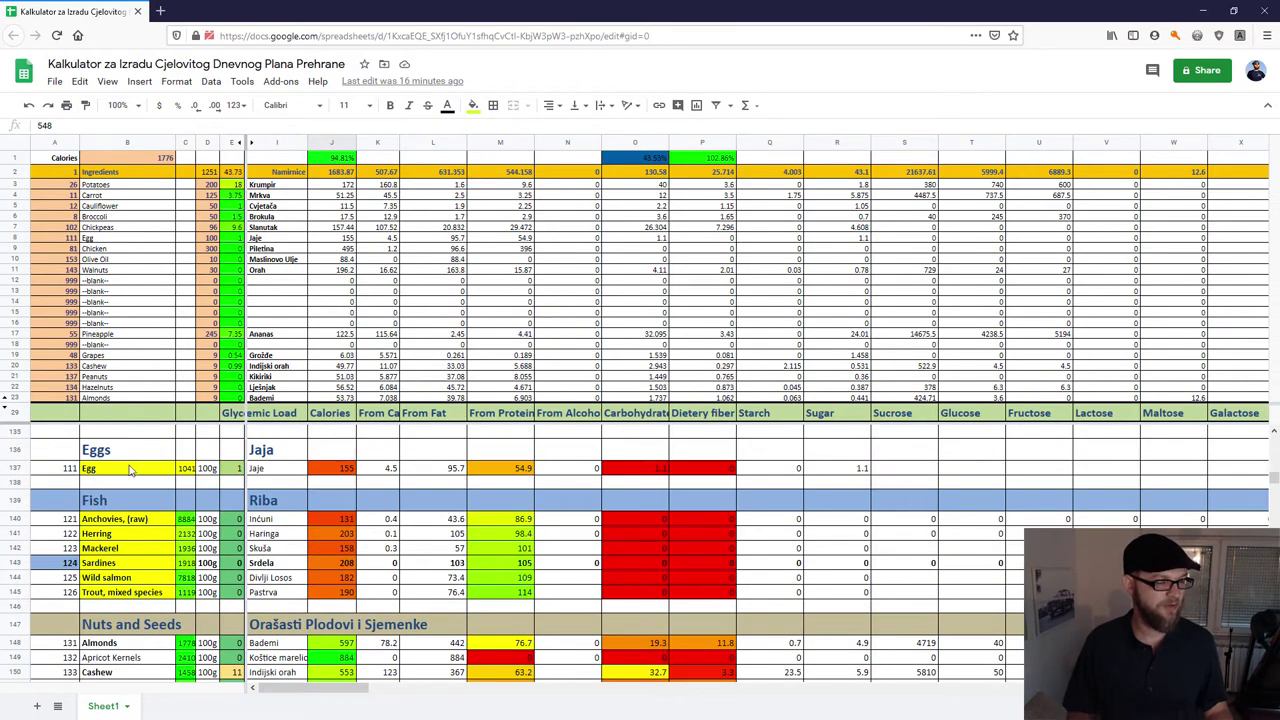
{"action": "scroll", "coordinate": [255, 566], "scroll_direction": "down", "scroll_amount": 2}
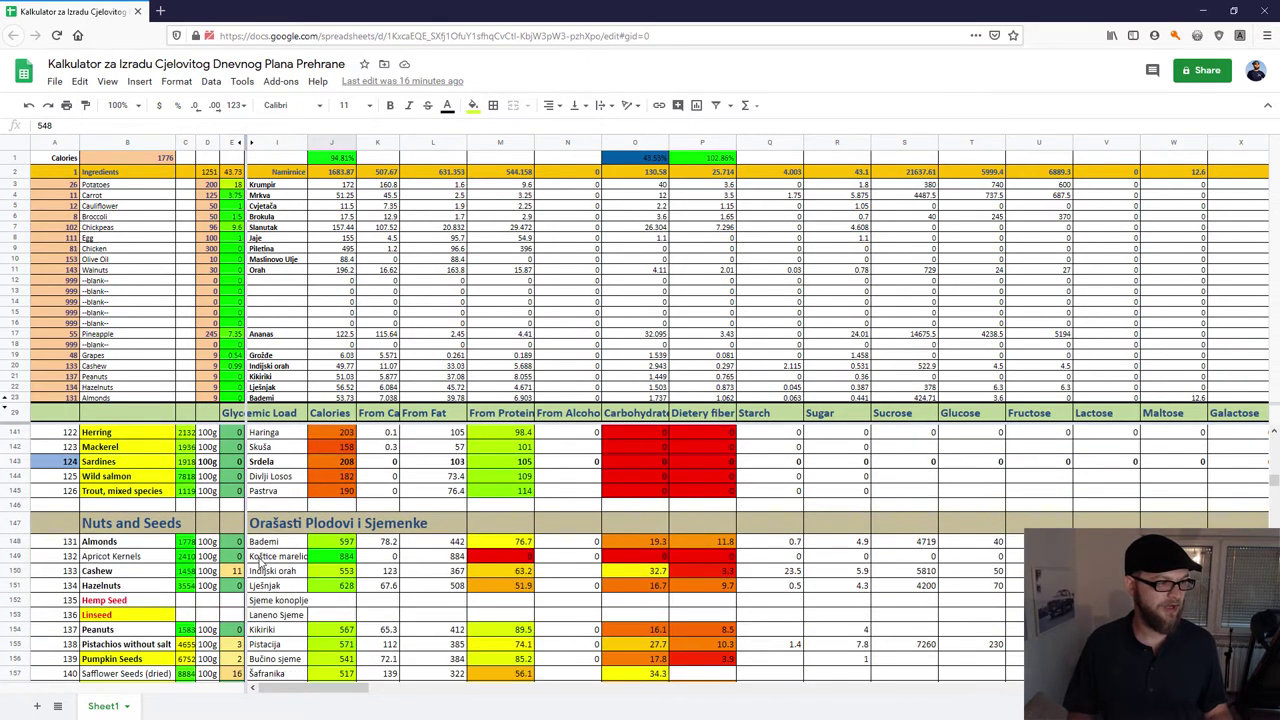
{"action": "scroll", "coordinate": [260, 566], "scroll_direction": "down", "scroll_amount": 4}
{"action": "scroll", "coordinate": [122, 590], "scroll_direction": "up", "scroll_amount": 5}
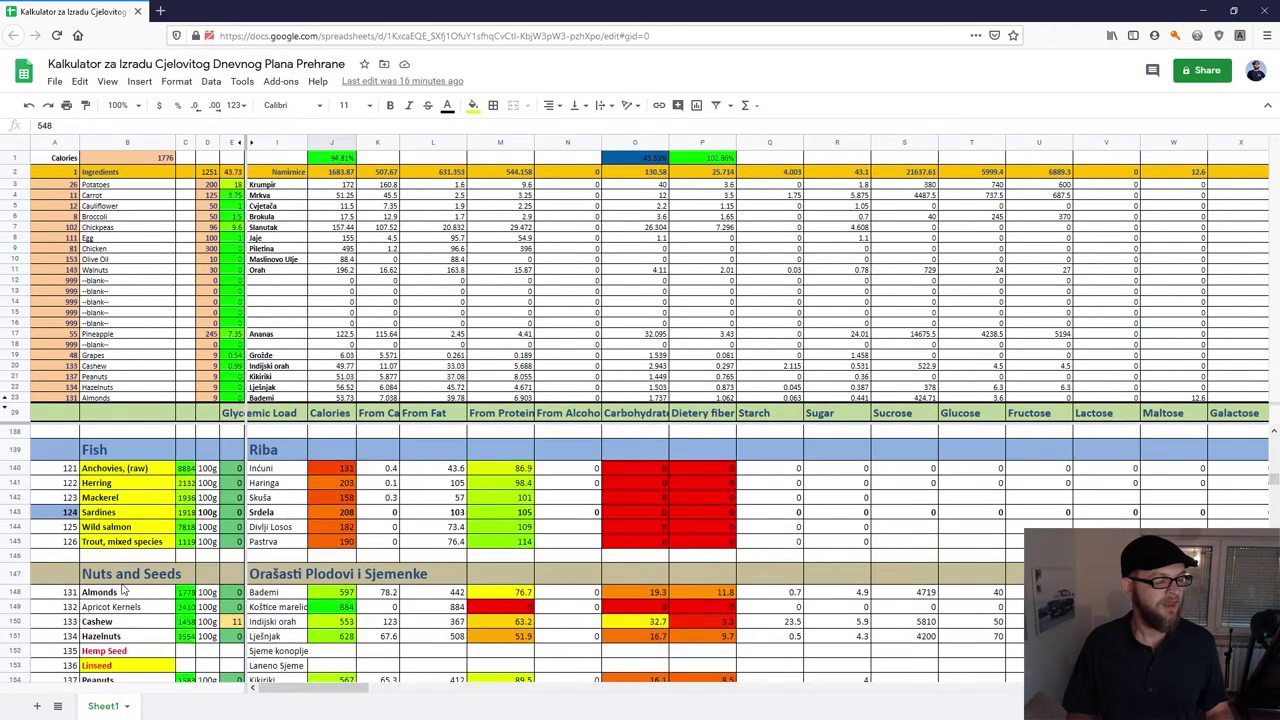
Review the Fruit and vegetable sections back to the start of the food list.
{"action": "scroll", "coordinate": [122, 590], "scroll_direction": "up", "scroll_amount": 5}
{"action": "scroll", "coordinate": [117, 540], "scroll_direction": "up", "scroll_amount": 10}
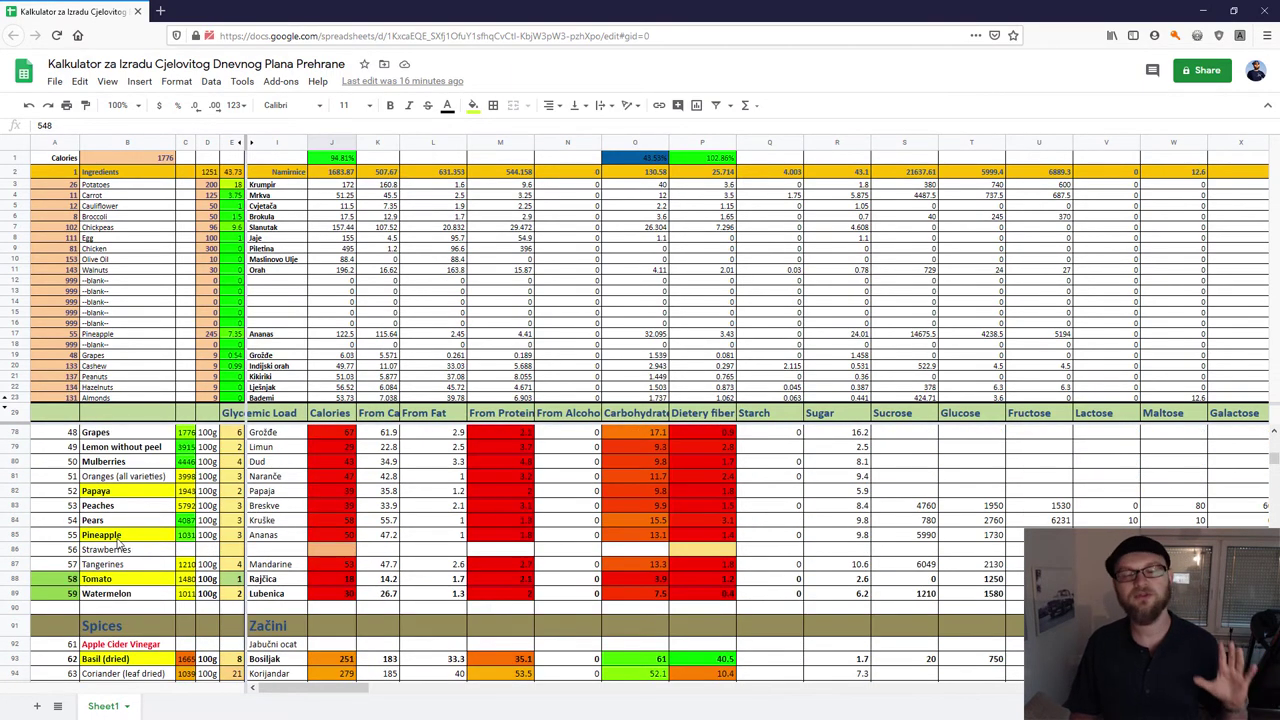
{"action": "scroll", "coordinate": [117, 540], "scroll_direction": "up", "scroll_amount": 5}
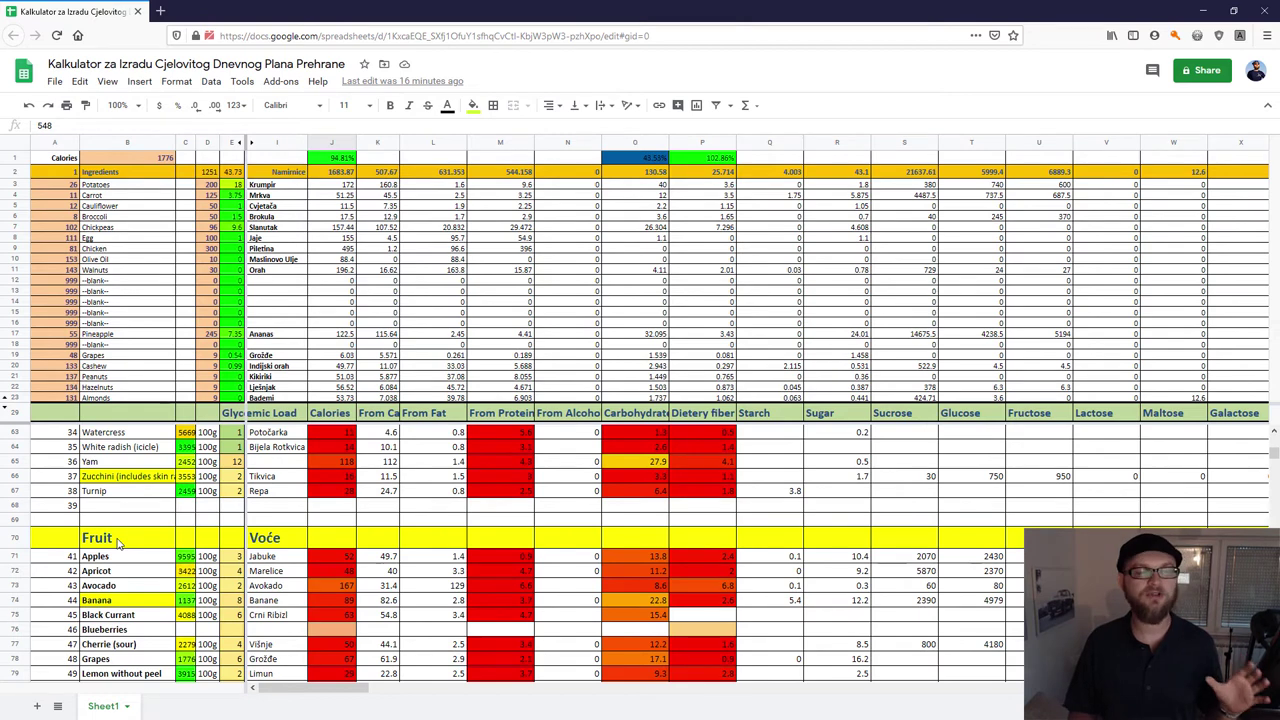
{"action": "scroll", "coordinate": [117, 540], "scroll_direction": "up", "scroll_amount": 5}
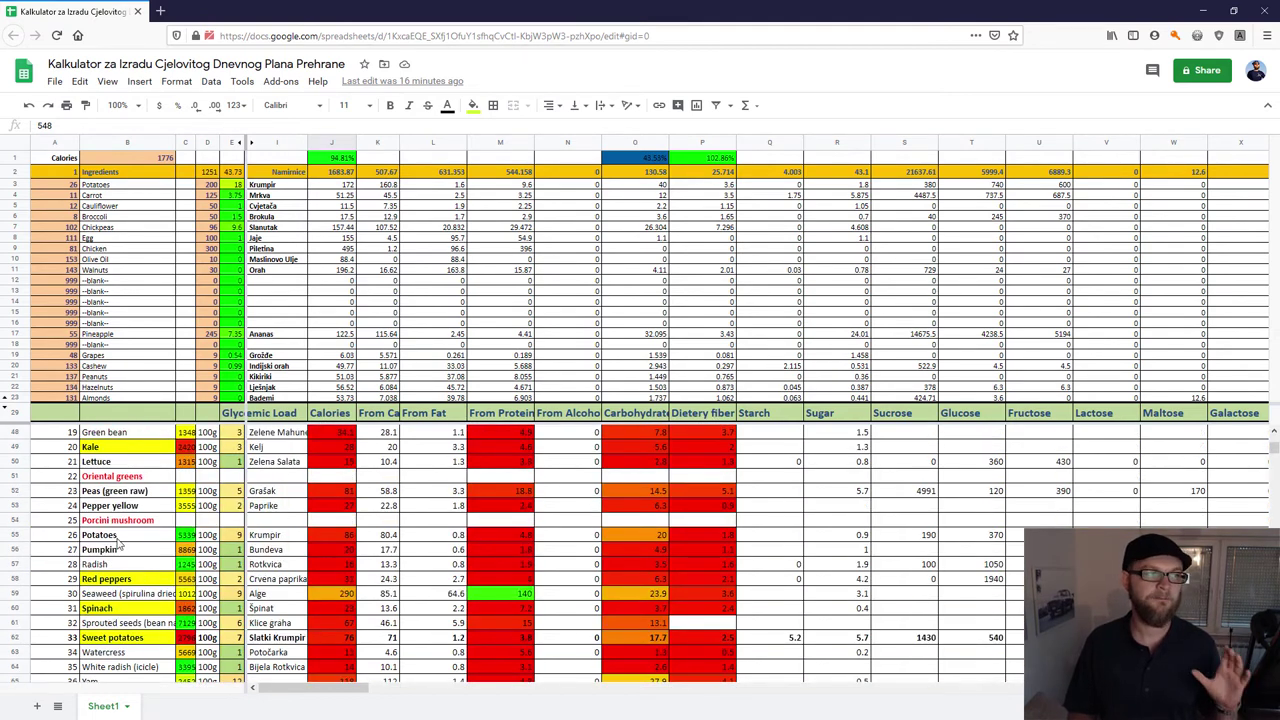
{"action": "scroll", "coordinate": [118, 541], "scroll_direction": "up", "scroll_amount": 3}
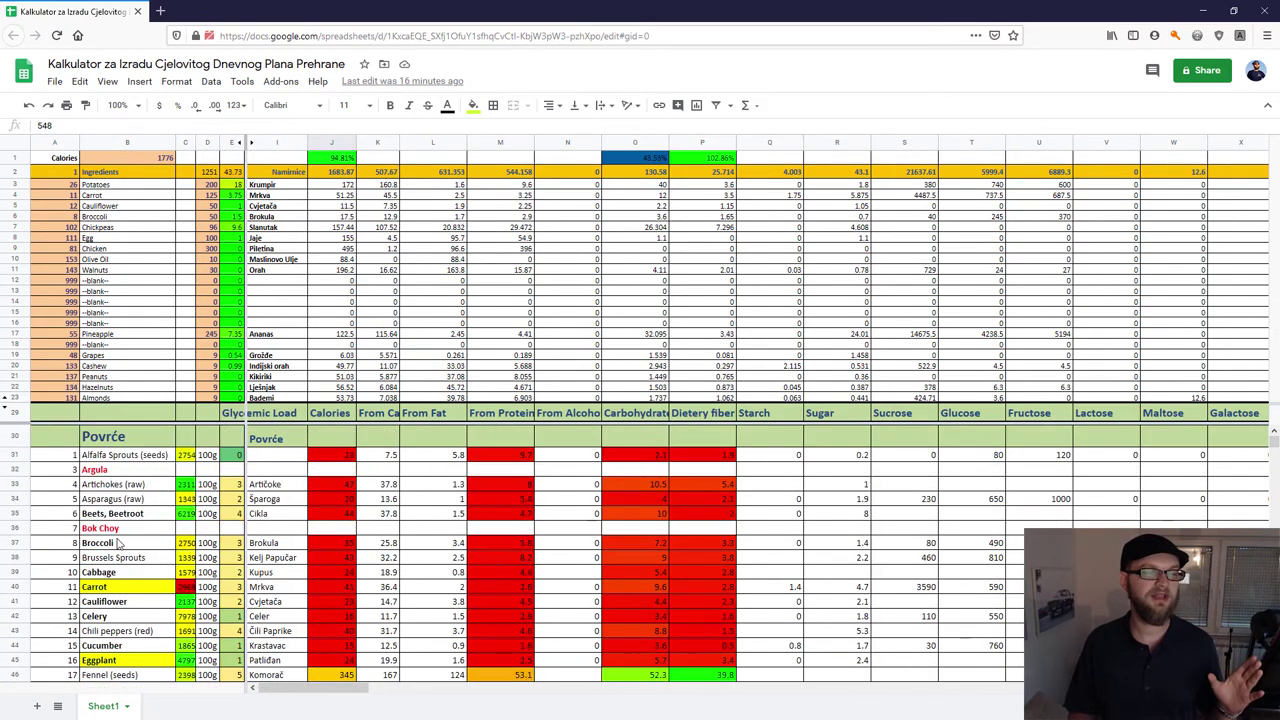
Skim the food categories from the vegetables through Spices, Whole Grains and Fish, ending at the Meat section.
{"action": "scroll", "coordinate": [122, 551], "scroll_direction": "down", "scroll_amount": 5}
{"action": "scroll", "coordinate": [125, 565], "scroll_direction": "down", "scroll_amount": 5}
{"action": "scroll", "coordinate": [130, 580], "scroll_direction": "down", "scroll_amount": 6}
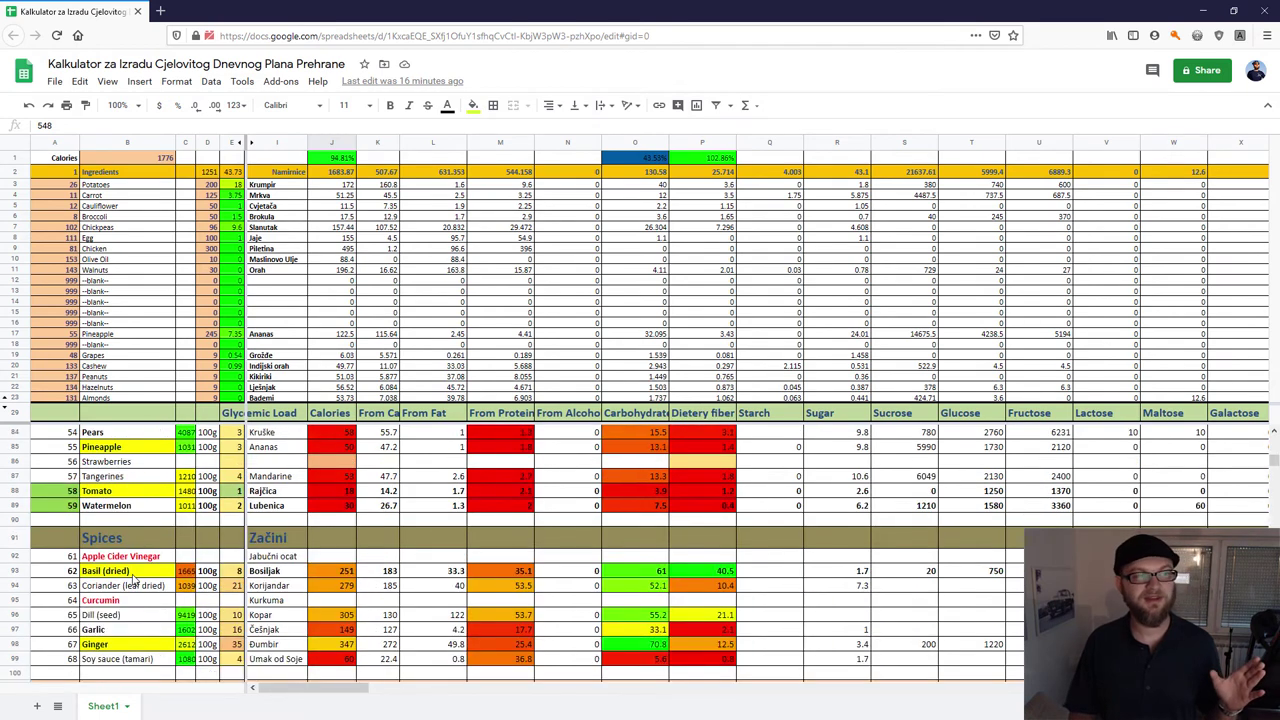
{"action": "scroll", "coordinate": [135, 580], "scroll_direction": "down", "scroll_amount": 3}
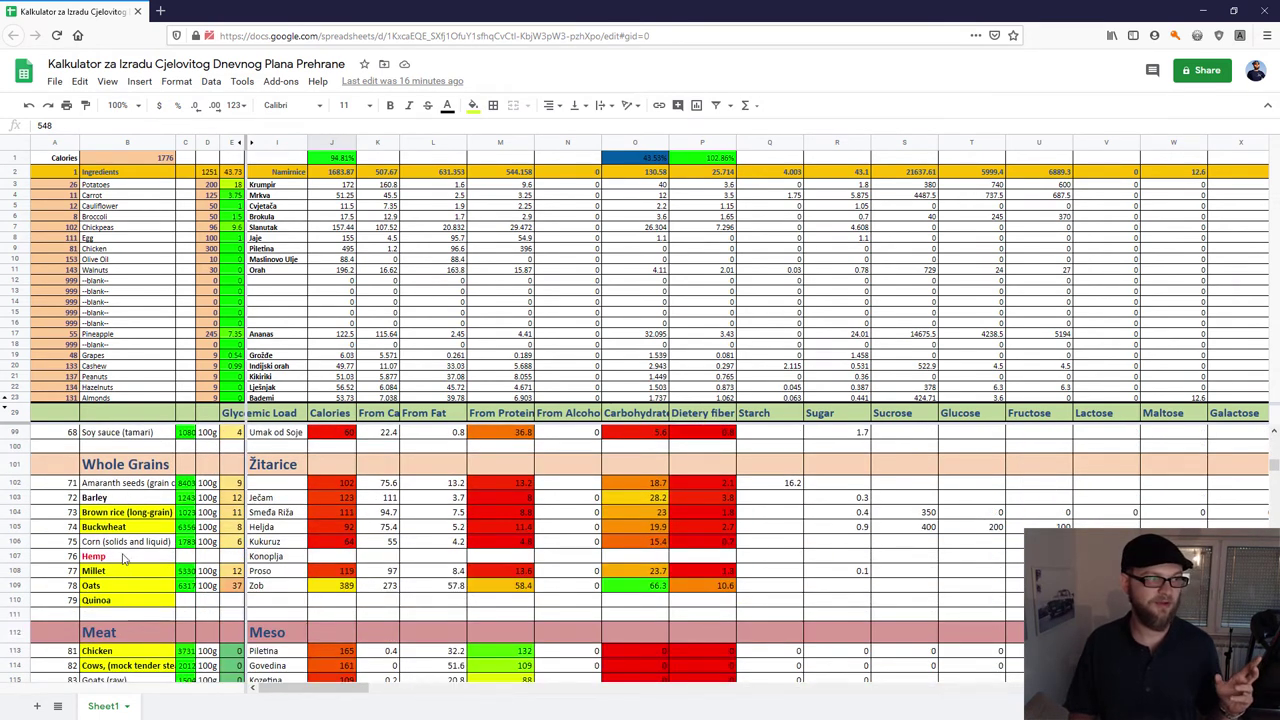
{"action": "scroll", "coordinate": [150, 578], "scroll_direction": "down", "scroll_amount": 5}
{"action": "scroll", "coordinate": [148, 576], "scroll_direction": "down", "scroll_amount": 7}
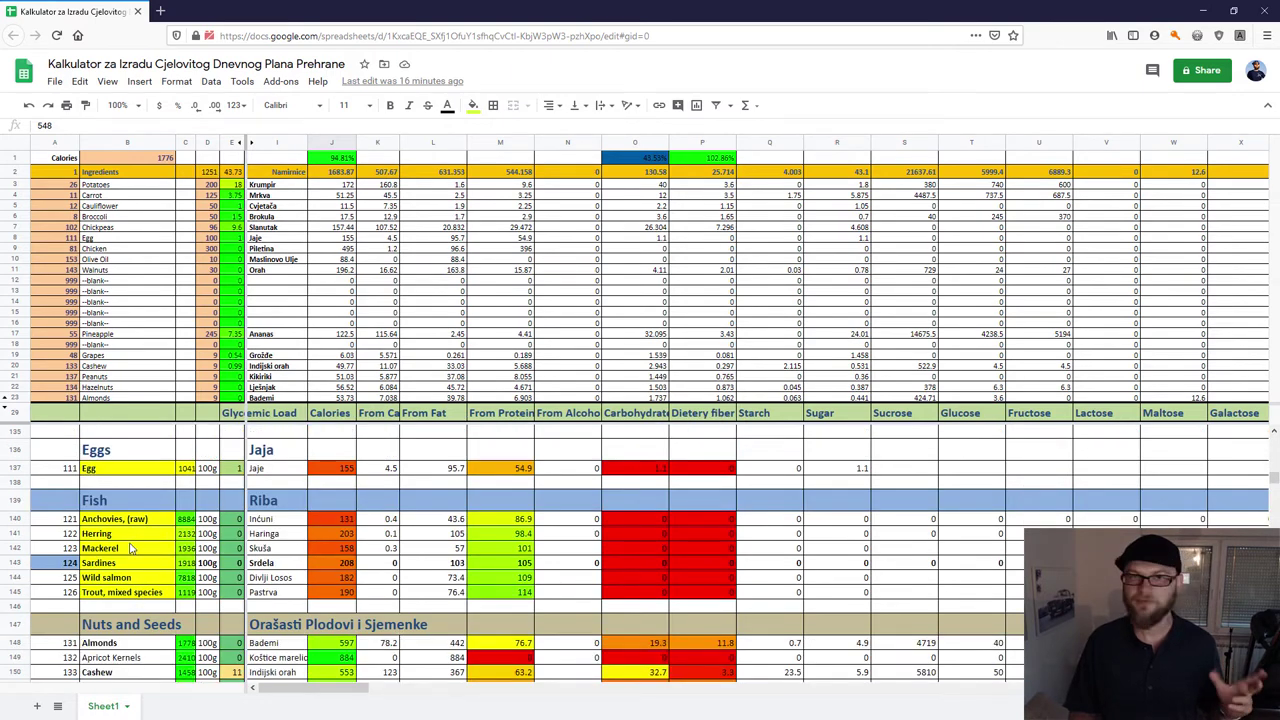
{"action": "scroll", "coordinate": [130, 548], "scroll_direction": "up", "scroll_amount": 20}
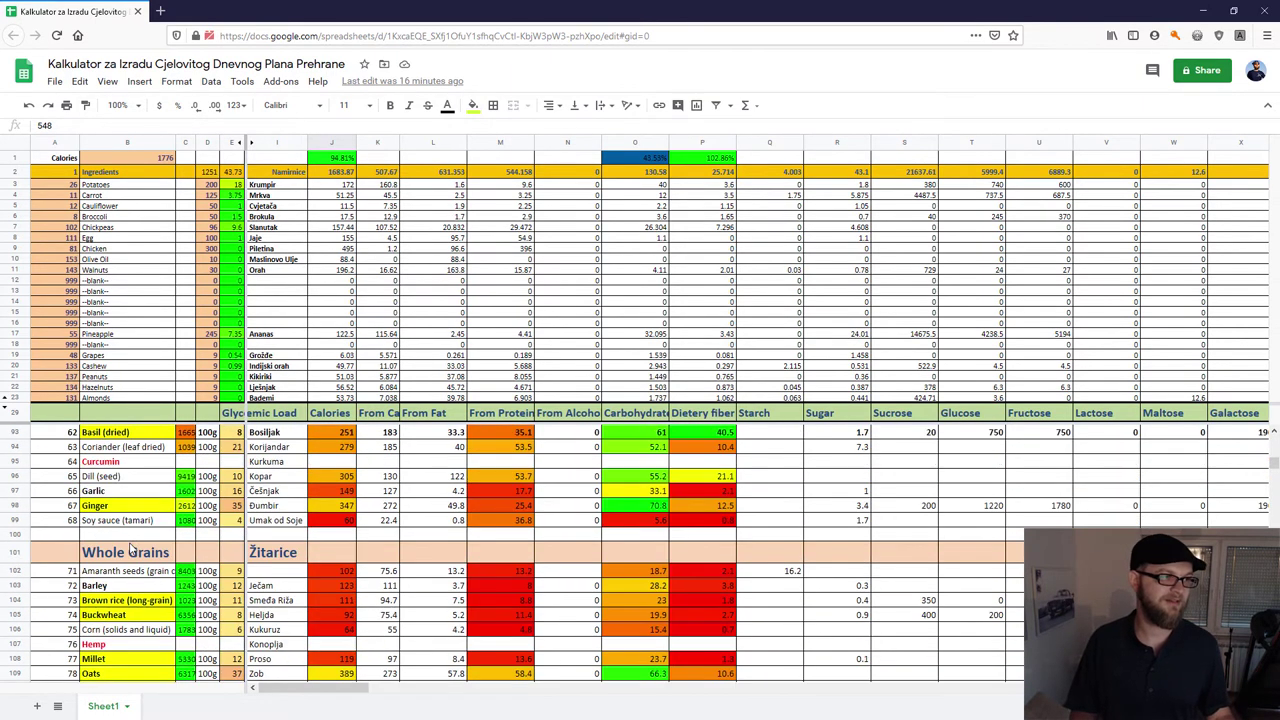
{"action": "scroll", "coordinate": [152, 500], "scroll_direction": "down", "scroll_amount": 7}
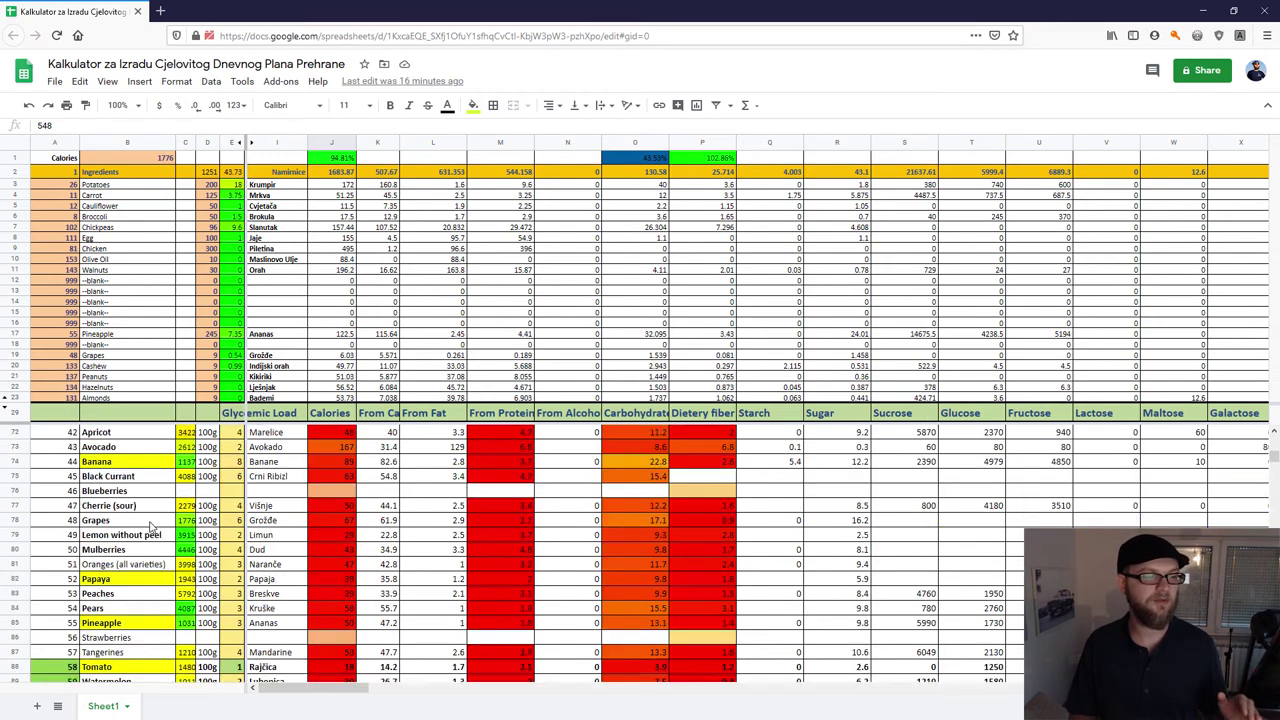
{"action": "scroll", "coordinate": [146, 560], "scroll_direction": "up", "scroll_amount": 7}
{"action": "scroll", "coordinate": [146, 570], "scroll_direction": "down", "scroll_amount": 15}
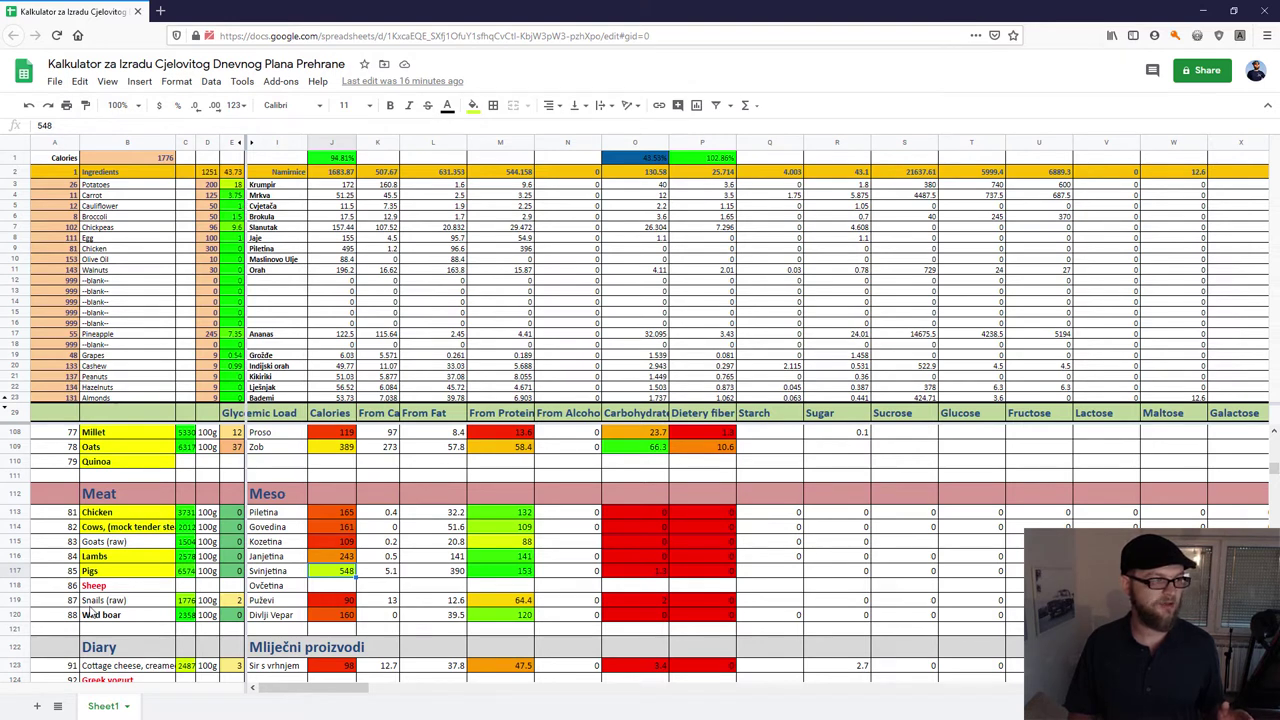
Inspect the English and Croatian Meat headings and look over the remaining categories down to Oils.
{"action": "left_click", "coordinate": [124, 500]}
{"action": "left_click", "coordinate": [287, 497]}
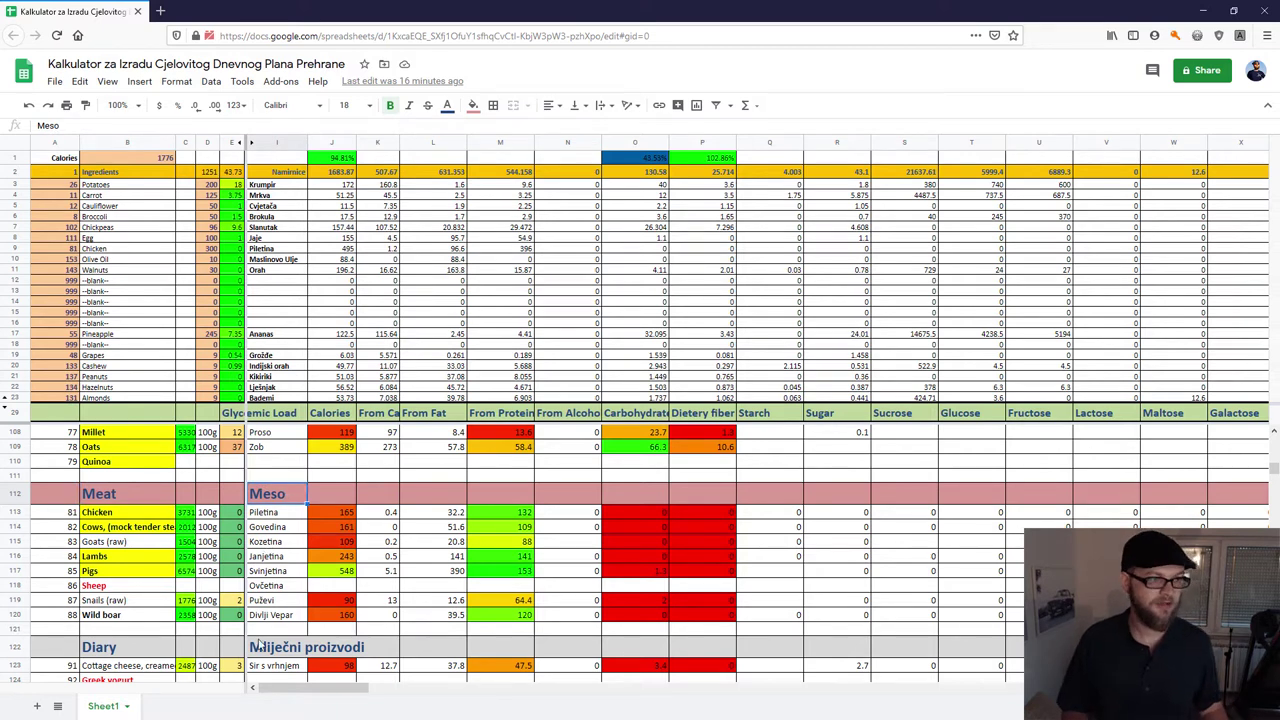
{"action": "scroll", "coordinate": [240, 580], "scroll_direction": "down", "scroll_amount": 4}
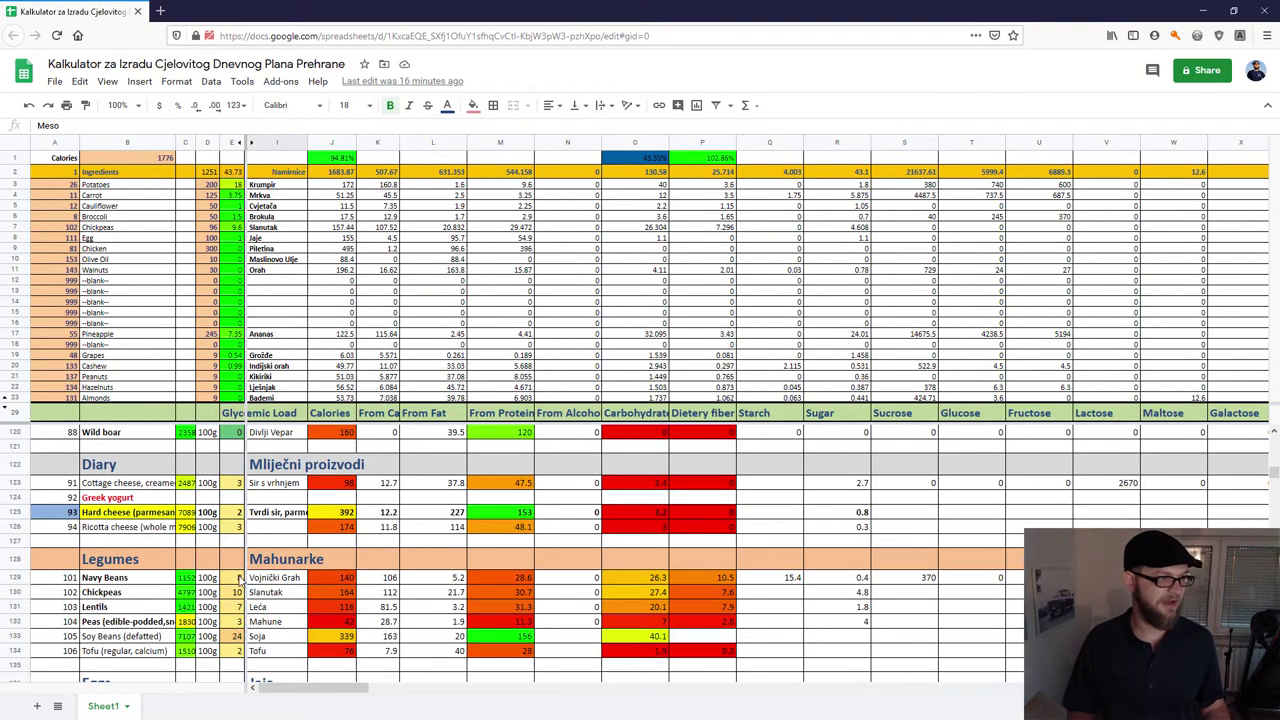
{"action": "scroll", "coordinate": [185, 601], "scroll_direction": "down", "scroll_amount": 8}
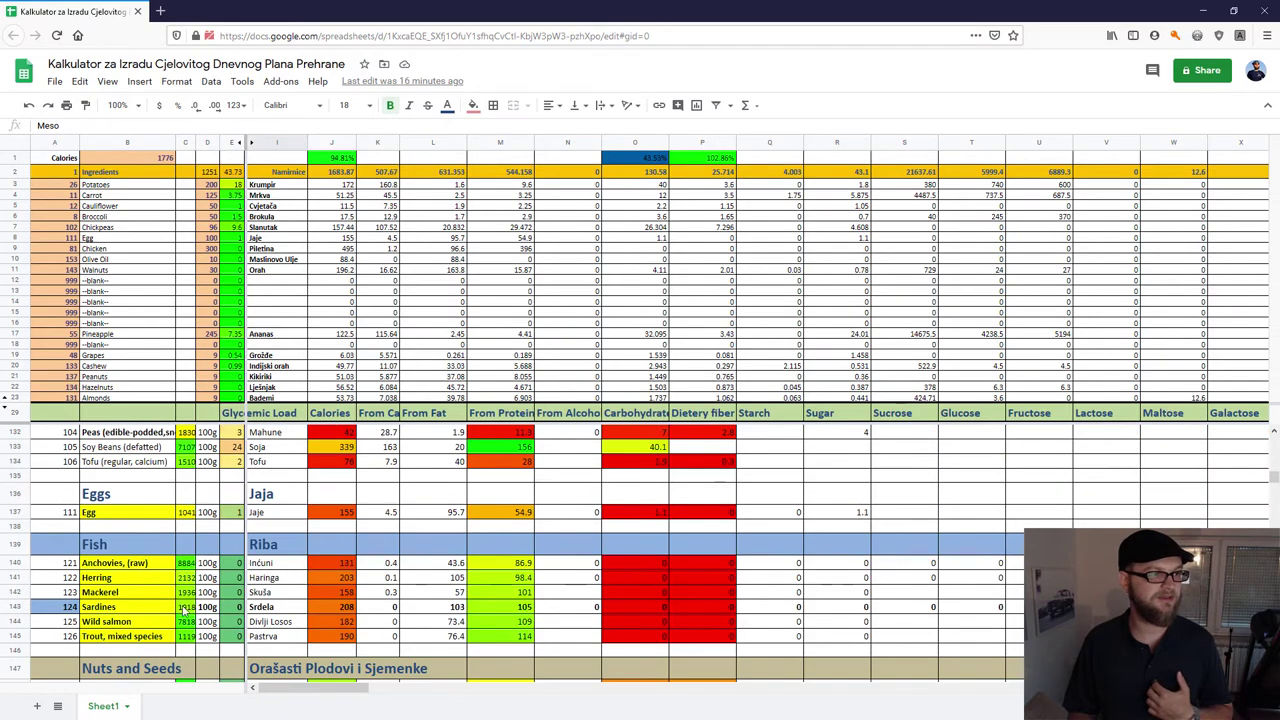
{"action": "scroll", "coordinate": [186, 600], "scroll_direction": "down", "scroll_amount": 3}
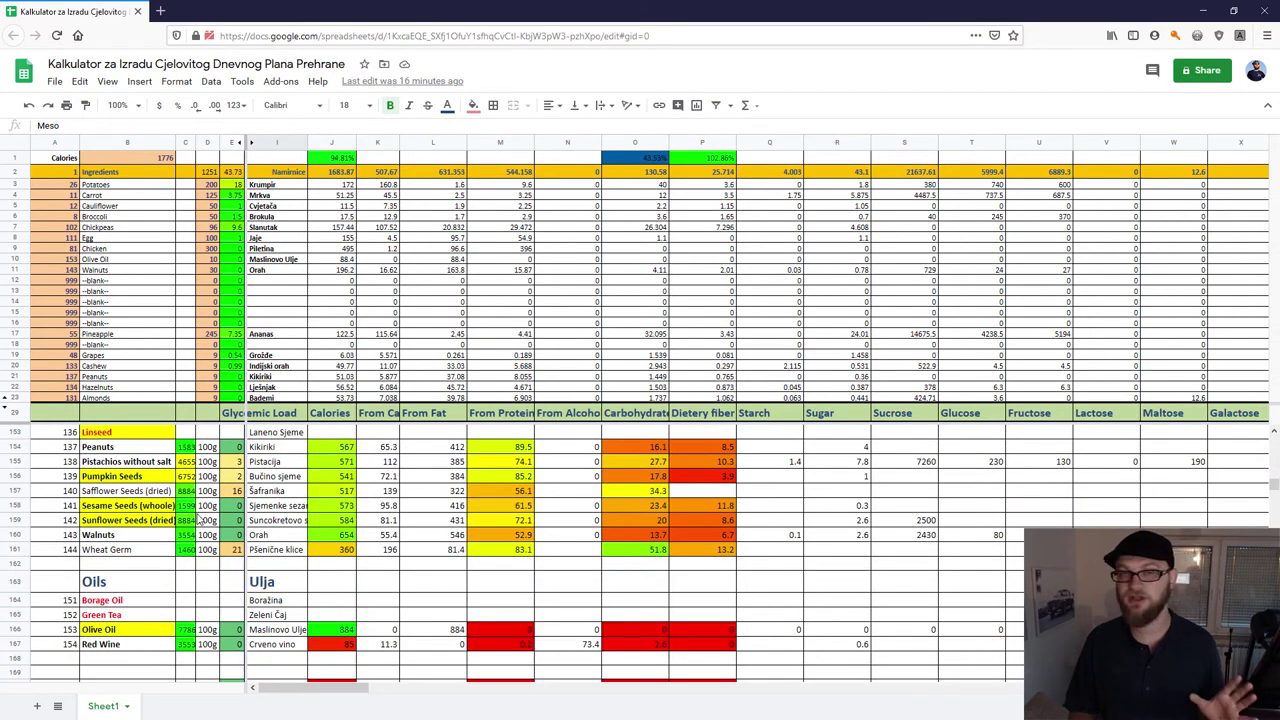
Examine the vegetable and Fruit sections, including their sugar, fat and omega fatty acid columns.
{"action": "scroll", "coordinate": [200, 518], "scroll_direction": "up", "scroll_amount": 20}
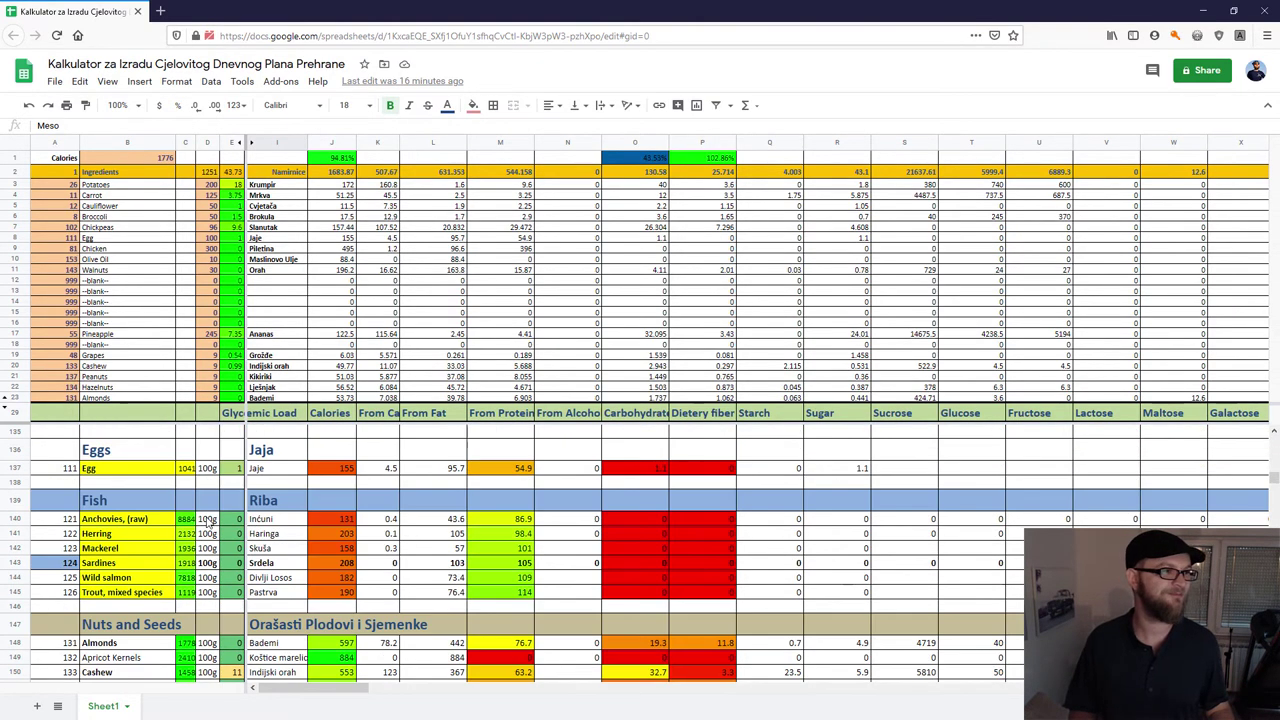
{"action": "scroll", "coordinate": [207, 521], "scroll_direction": "up", "scroll_amount": 18}
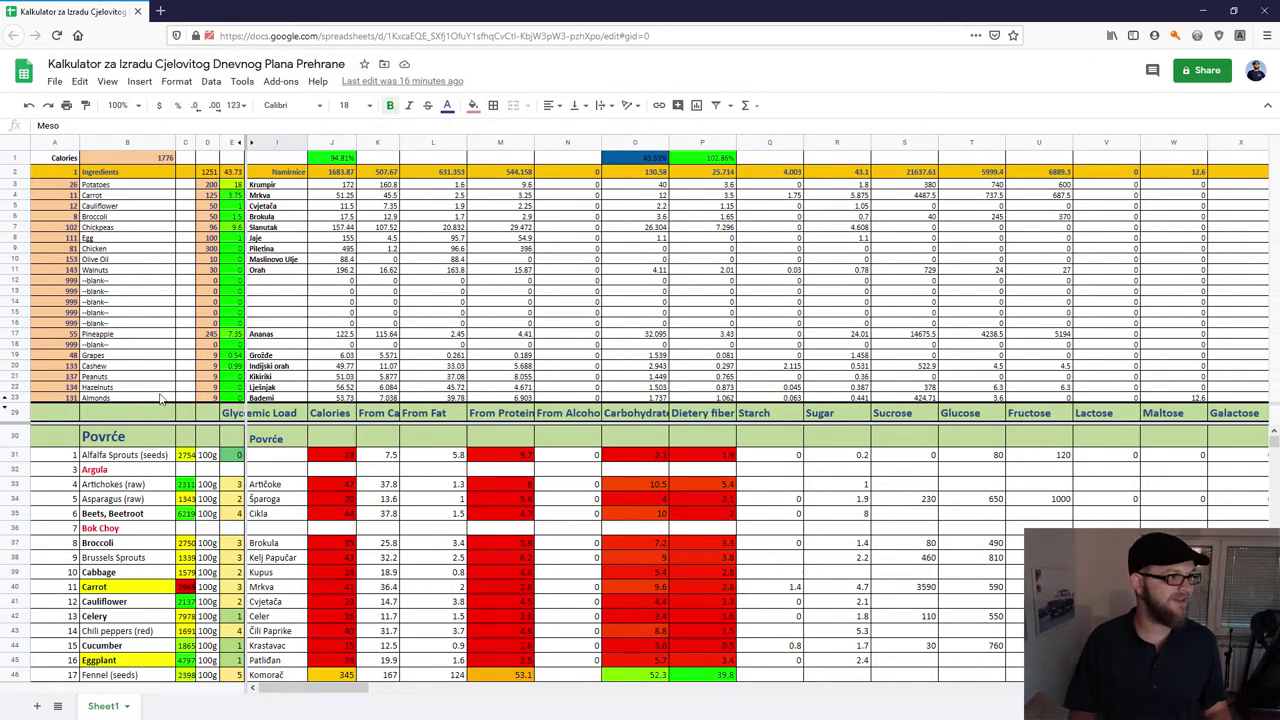
{"action": "scroll", "coordinate": [345, 525], "scroll_direction": "down", "scroll_amount": 5}
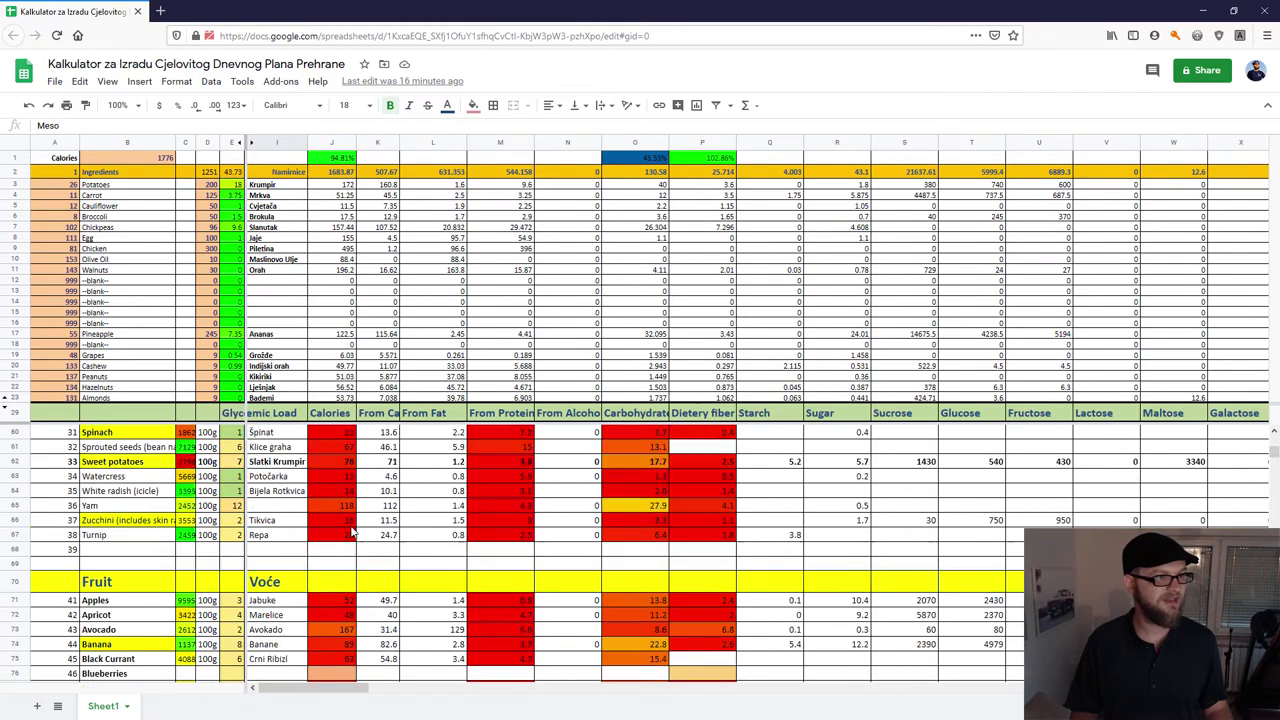
{"action": "scroll", "coordinate": [350, 530], "scroll_direction": "down", "scroll_amount": 5}
{"action": "scroll", "coordinate": [340, 600], "scroll_direction": "up", "scroll_amount": 4}
{"action": "scroll", "coordinate": [325, 690], "scroll_direction": "right", "scroll_amount": 5}
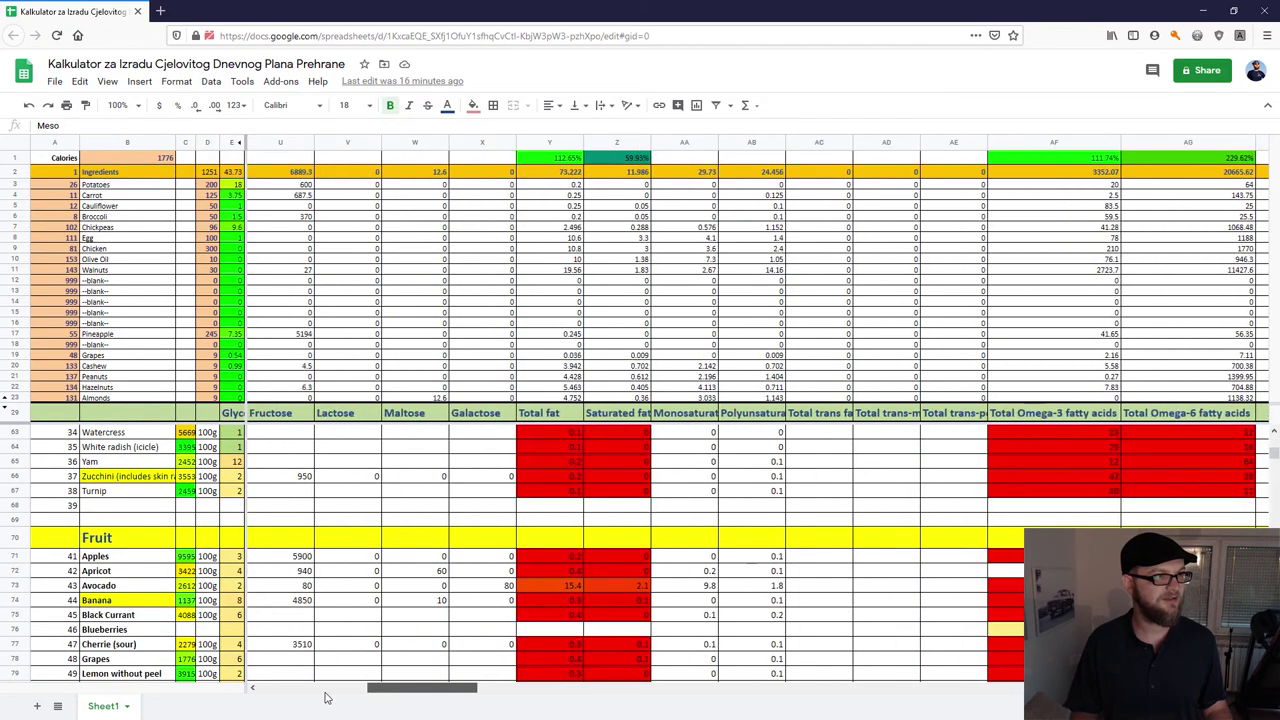
{"action": "scroll", "coordinate": [325, 690], "scroll_direction": "left", "scroll_amount": 5}
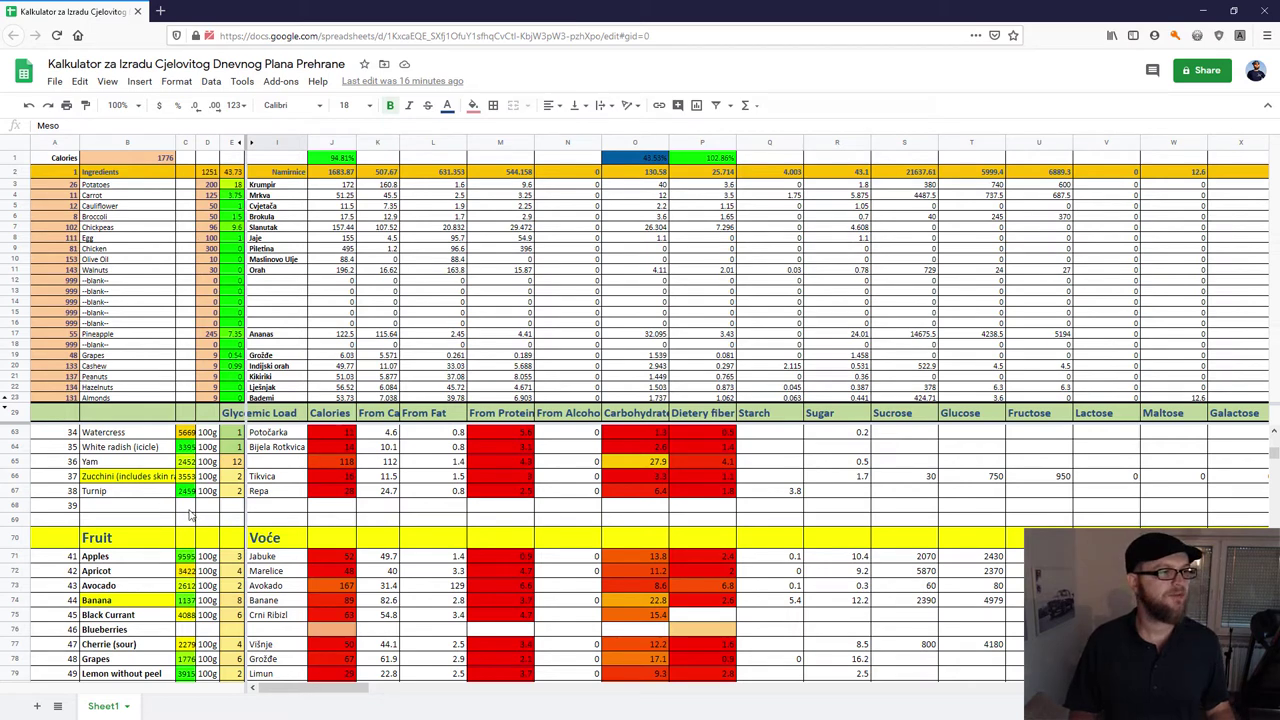
{"action": "scroll", "coordinate": [190, 515], "scroll_direction": "up", "scroll_amount": 5}
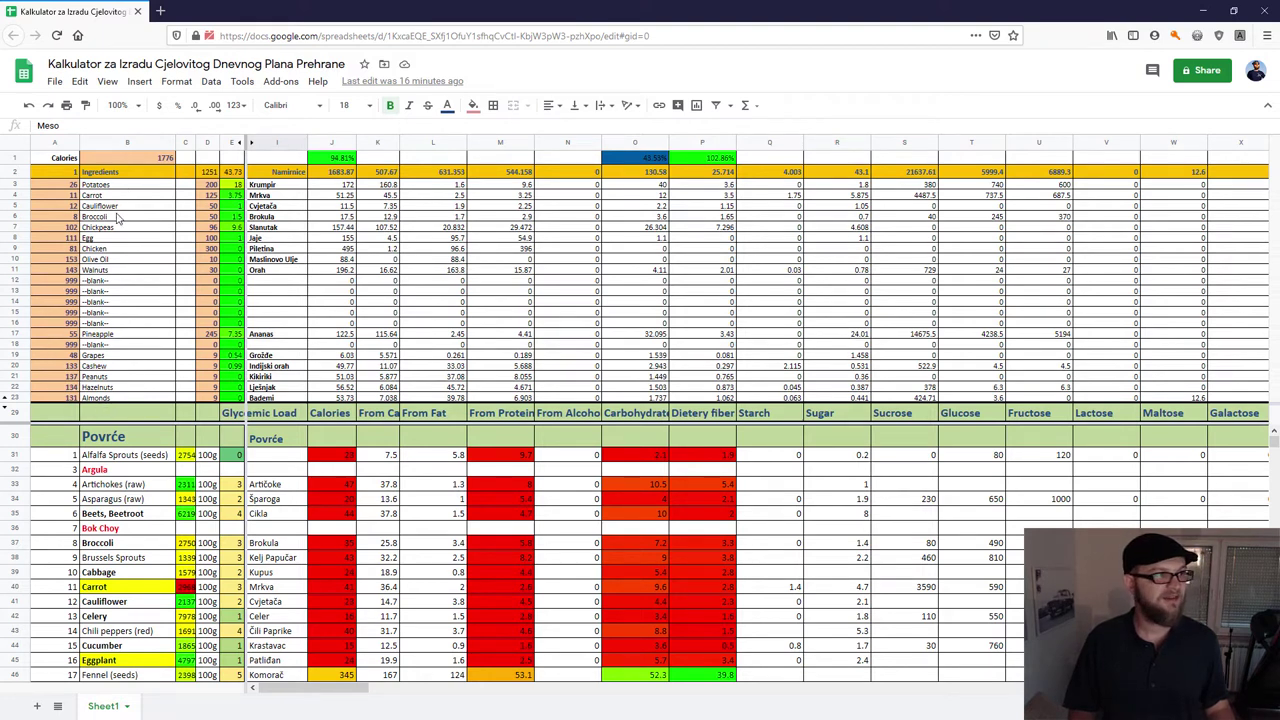
Inspect the broccoli row's name lookup formula, the Calories target cell and the ingredient number for potatoes.
{"action": "left_click", "coordinate": [286, 186]}
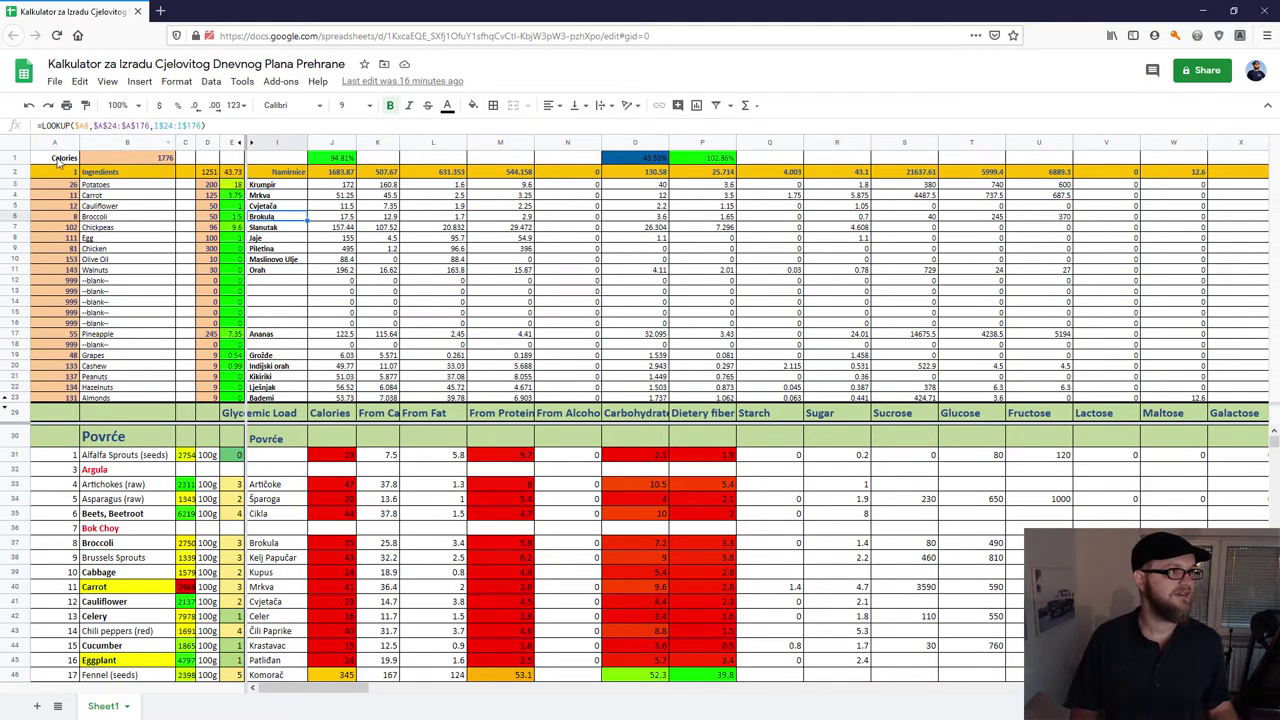
{"action": "left_click", "coordinate": [140, 158]}
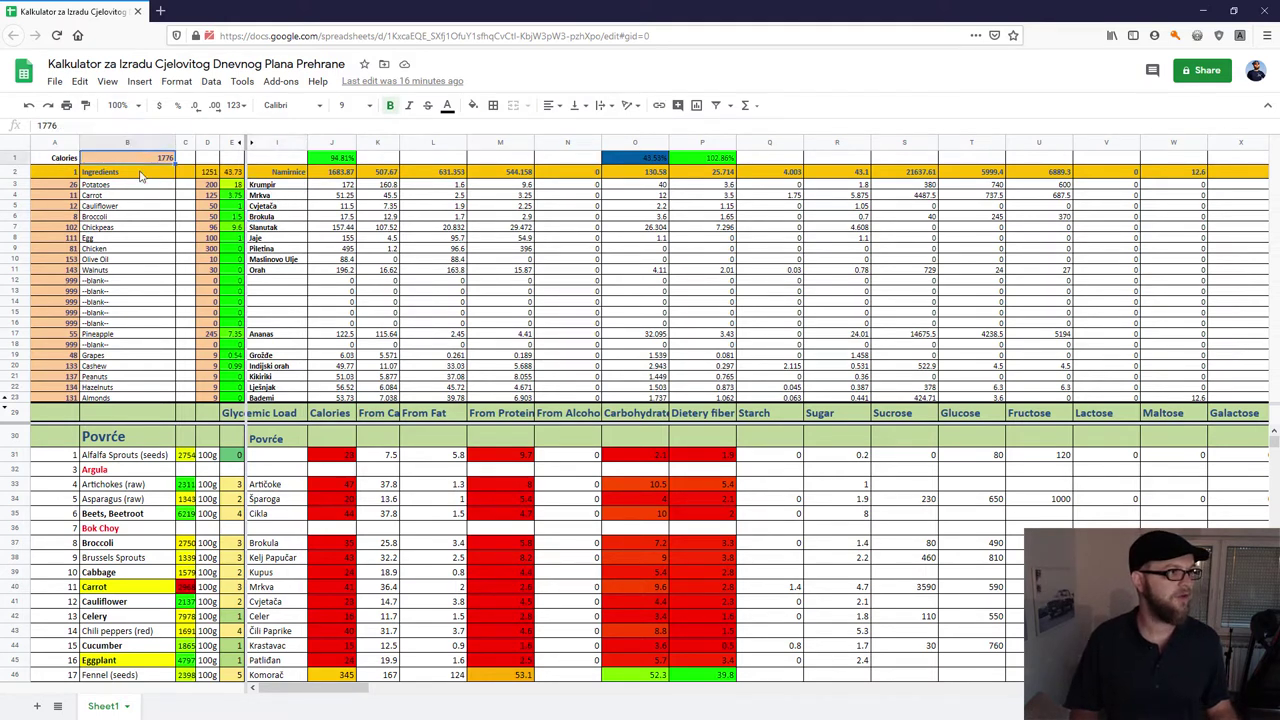
{"action": "left_click", "coordinate": [66, 189]}
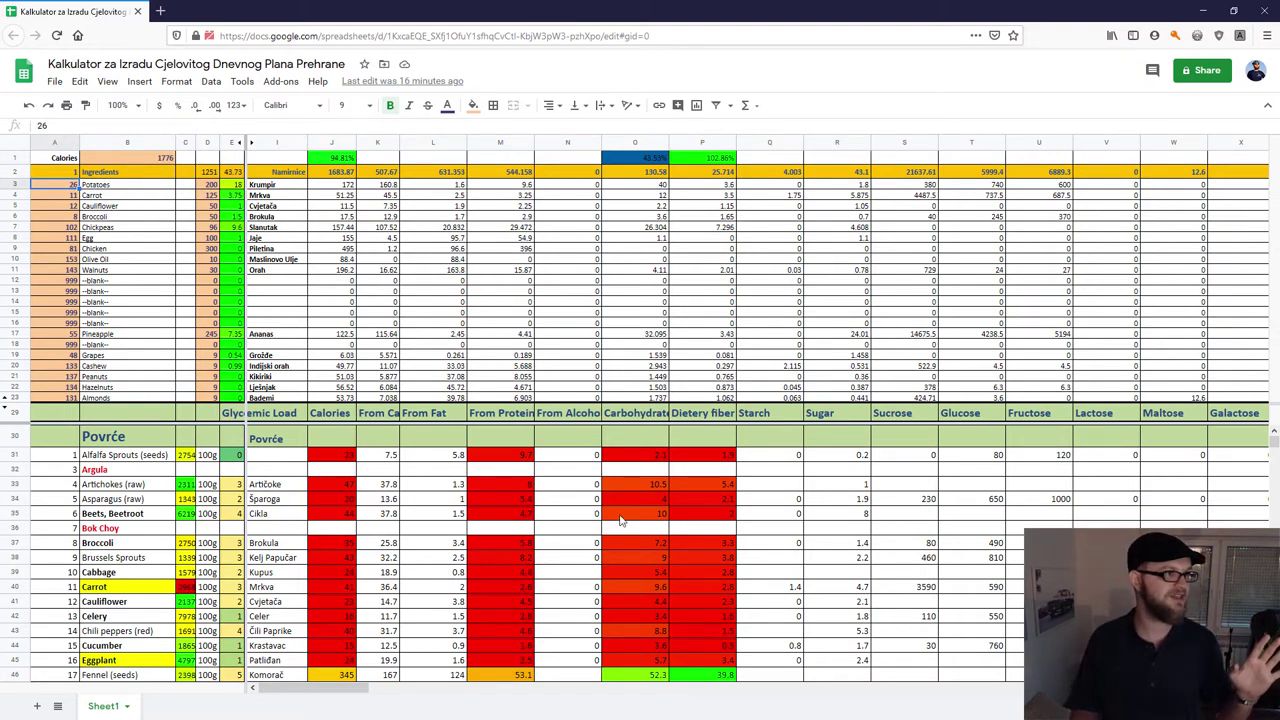
Try a daily calorie target of 2000 in cell B1.
{"action": "left_click", "coordinate": [122, 160]}
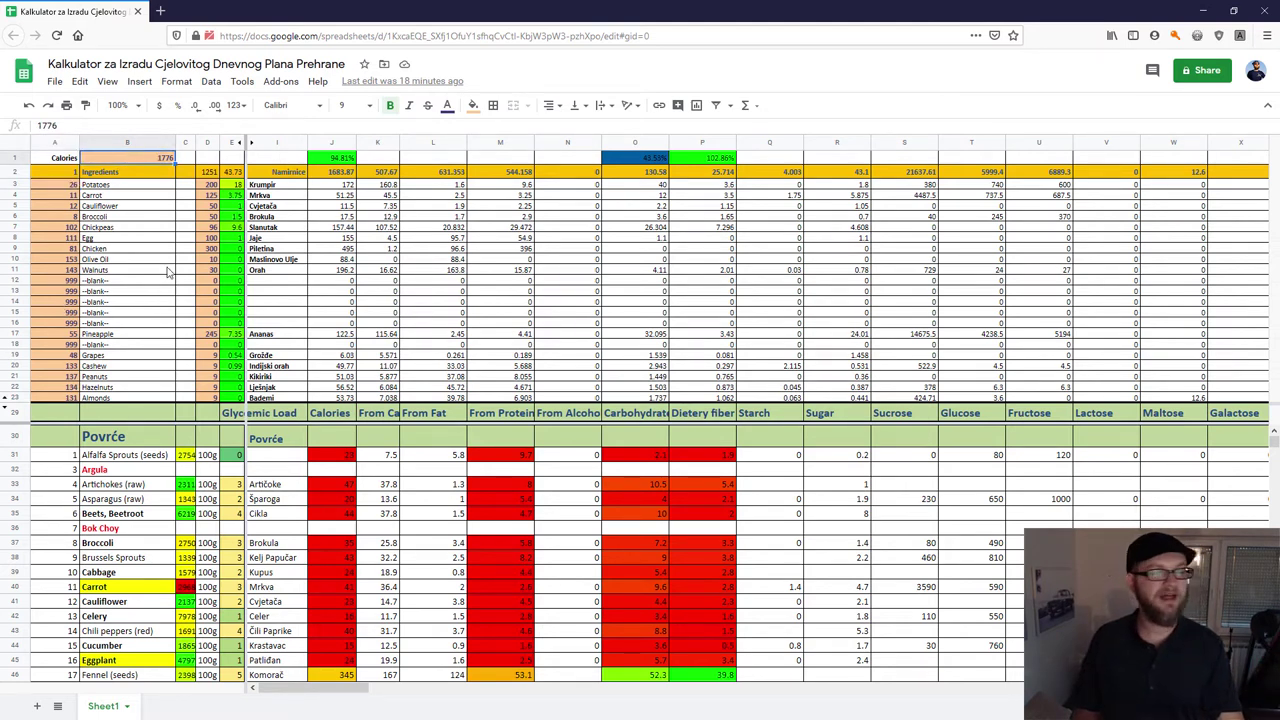
{"action": "type", "text": "2"}
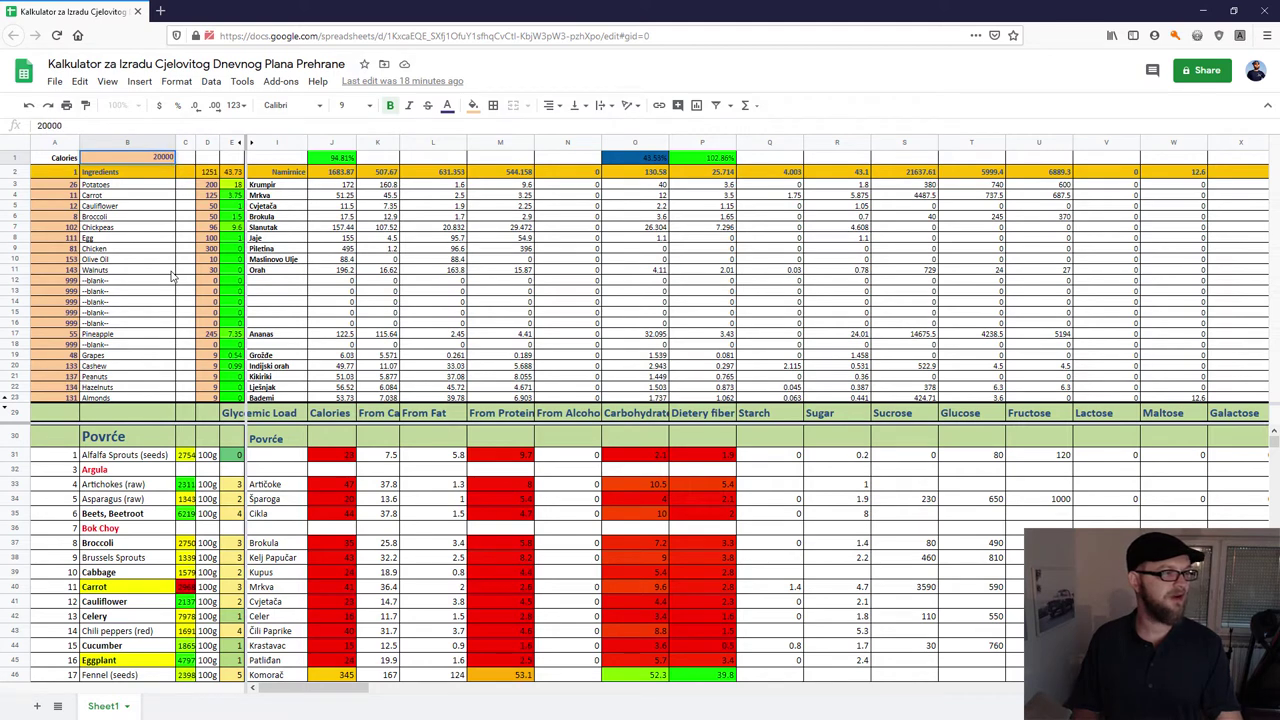
{"action": "type", "text": "000"}
{"action": "key", "text": "Return"}
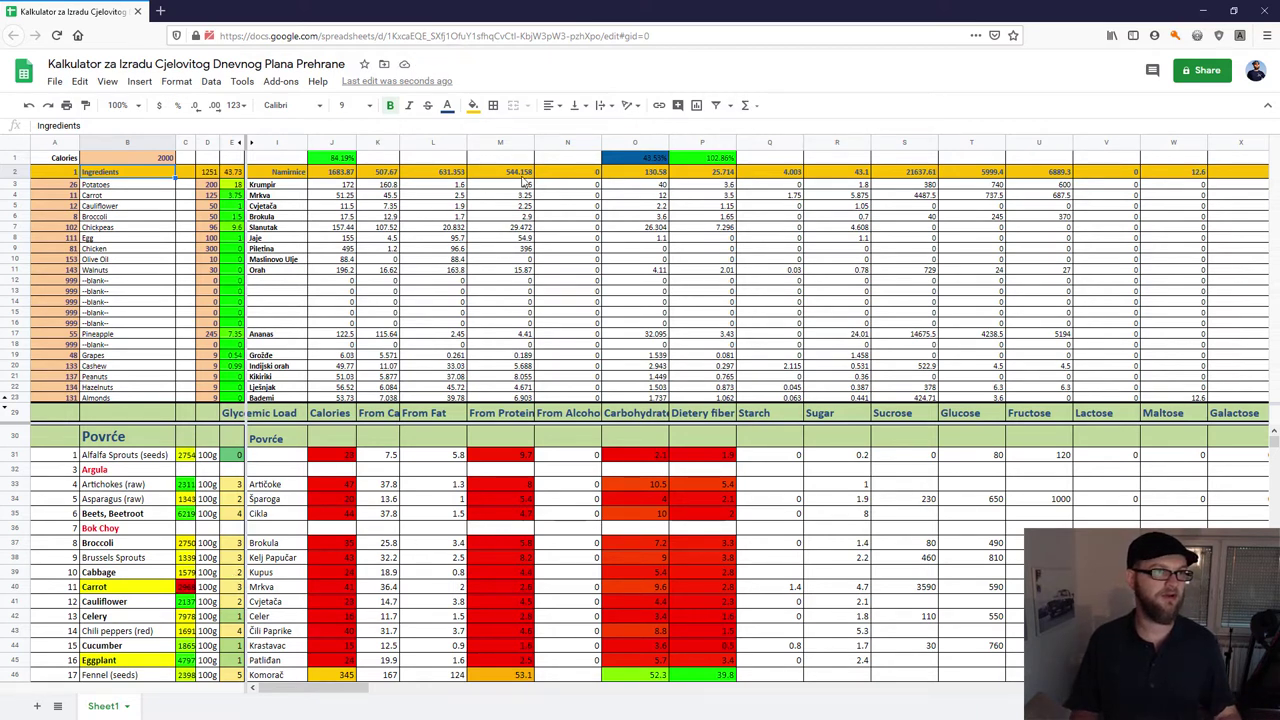
Undo the last change to the calorie target.
{"action": "left_click", "coordinate": [149, 160]}
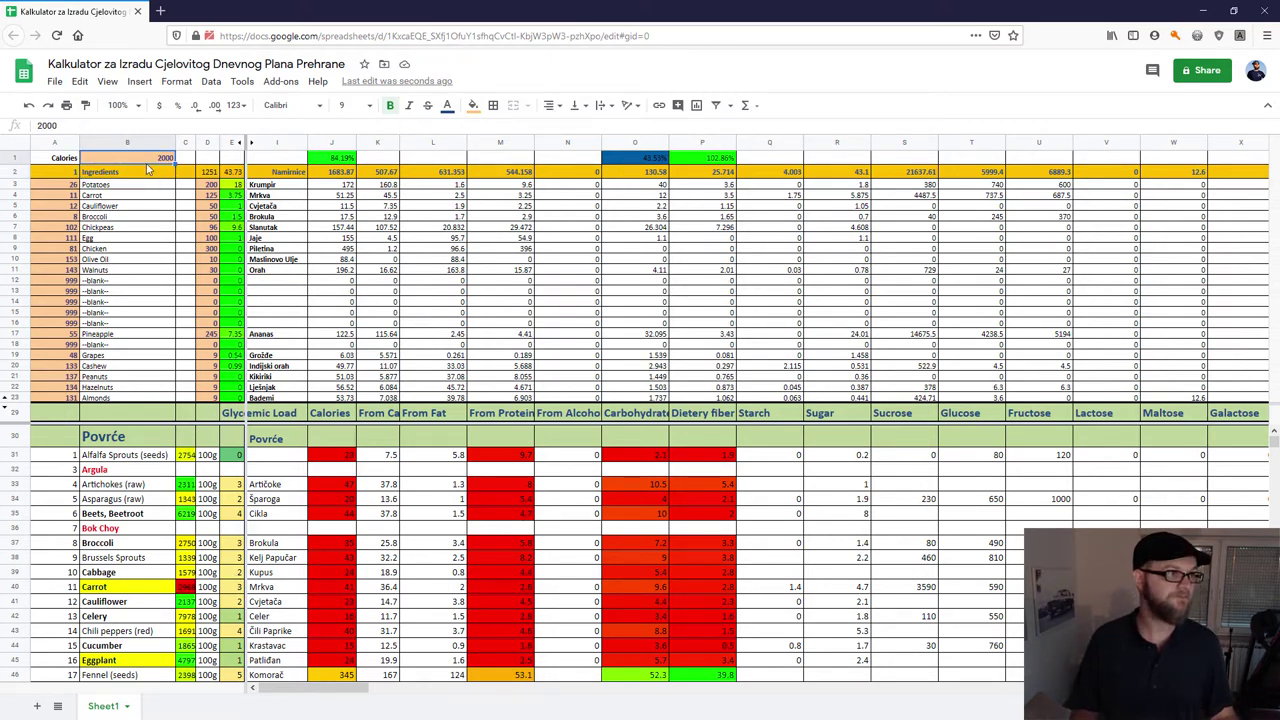
{"action": "left_click", "coordinate": [29, 105]}
{"action": "left_click", "coordinate": [387, 261]}
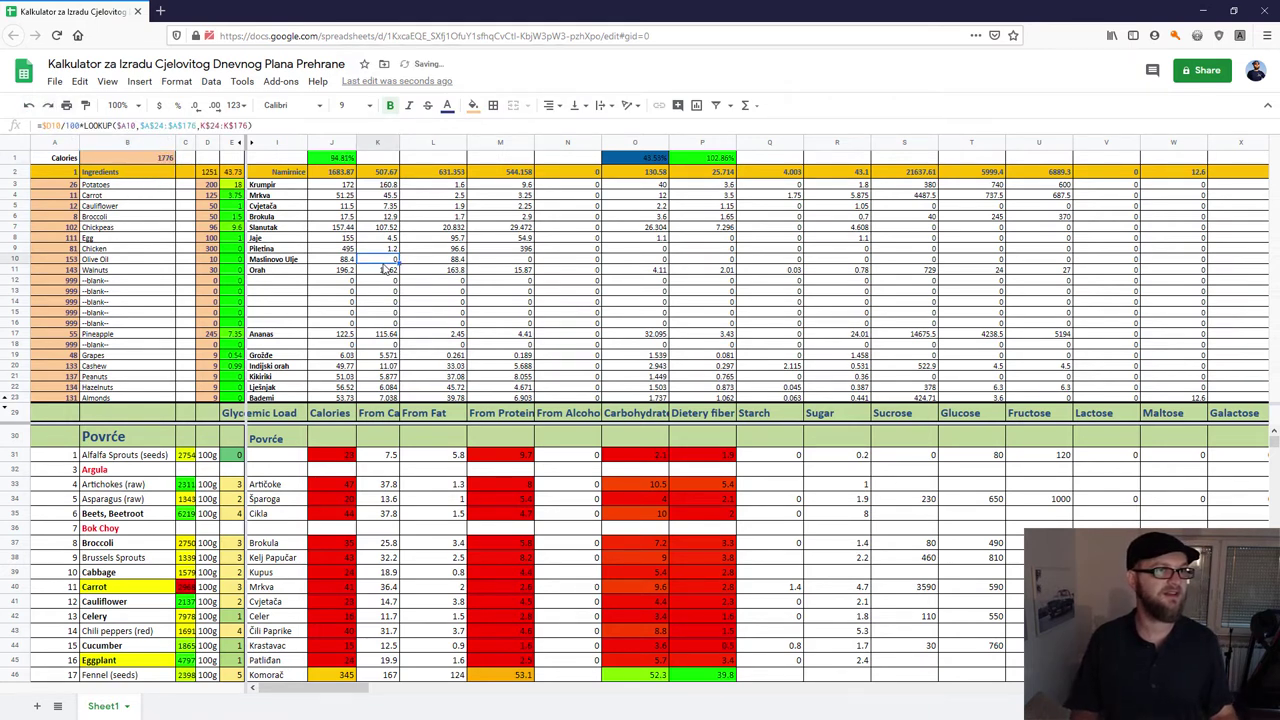
Set the daily Calories target in cell B1 to 2000.
{"action": "left_click", "coordinate": [152, 162]}
{"action": "type", "text": "2000"}
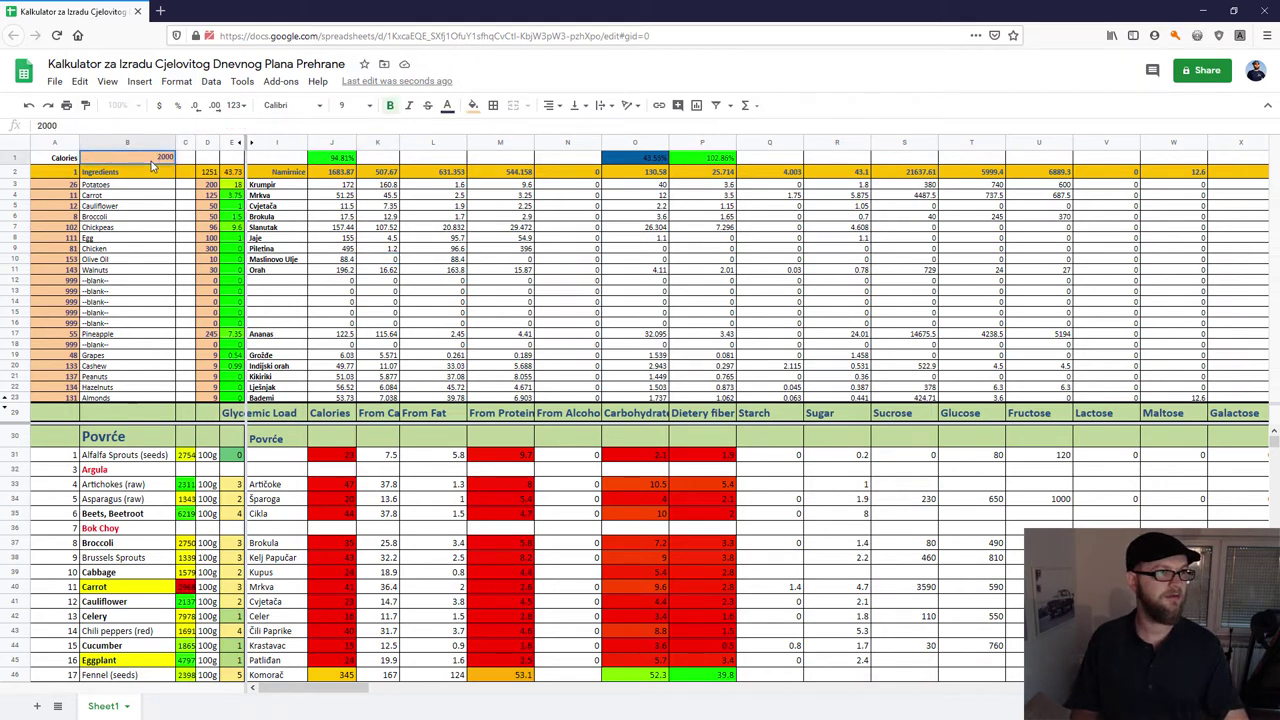
{"action": "key", "text": "Return"}
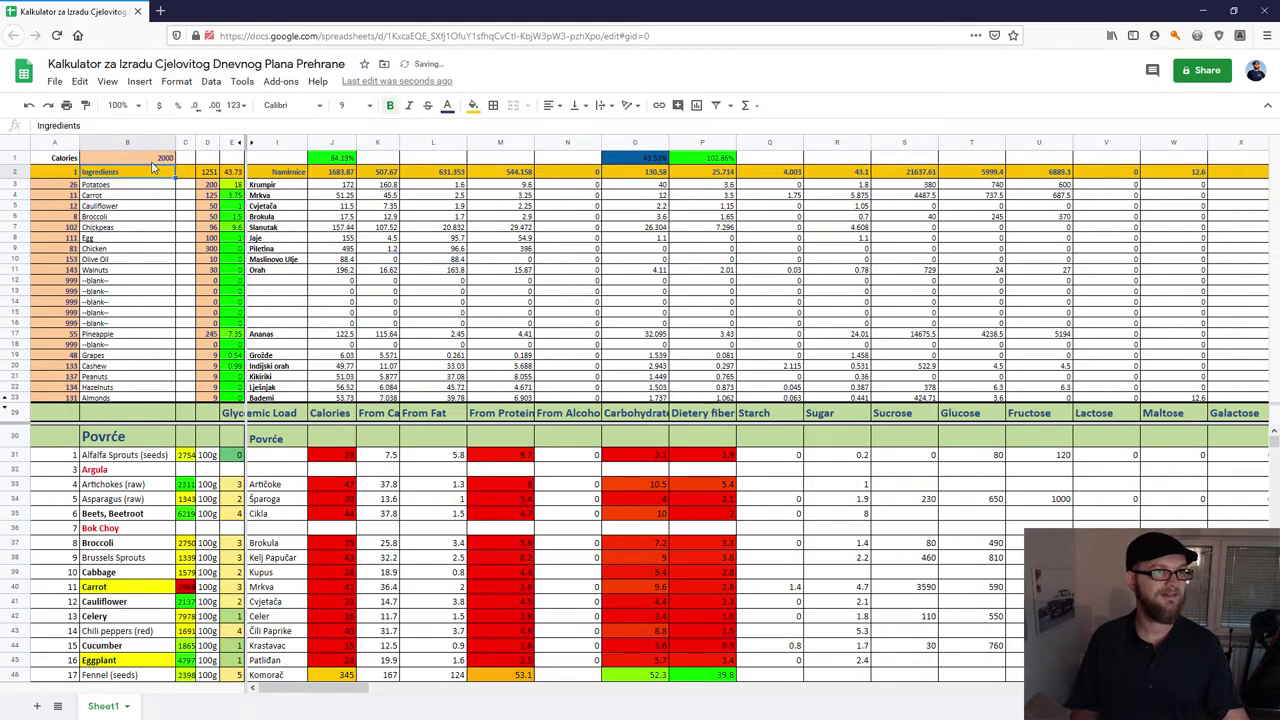
{"action": "key", "text": "Up"}
{"action": "type", "text": "1"}
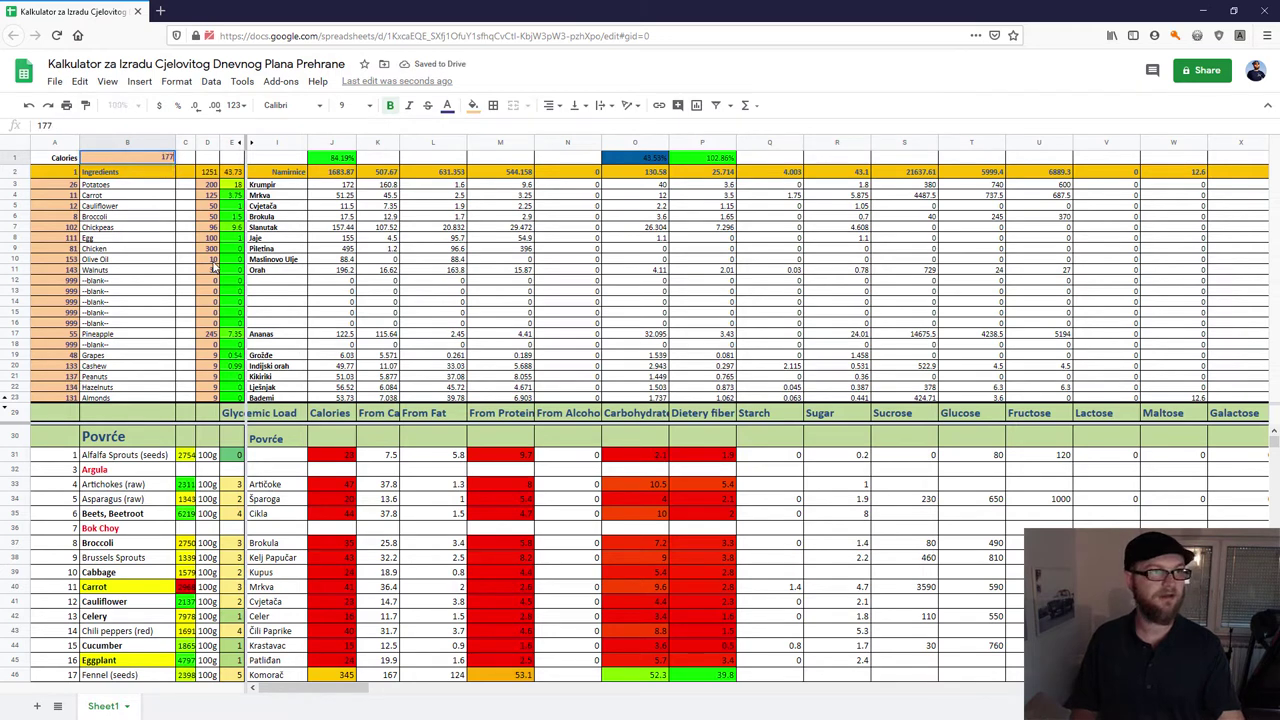
{"action": "key", "text": "Return"}
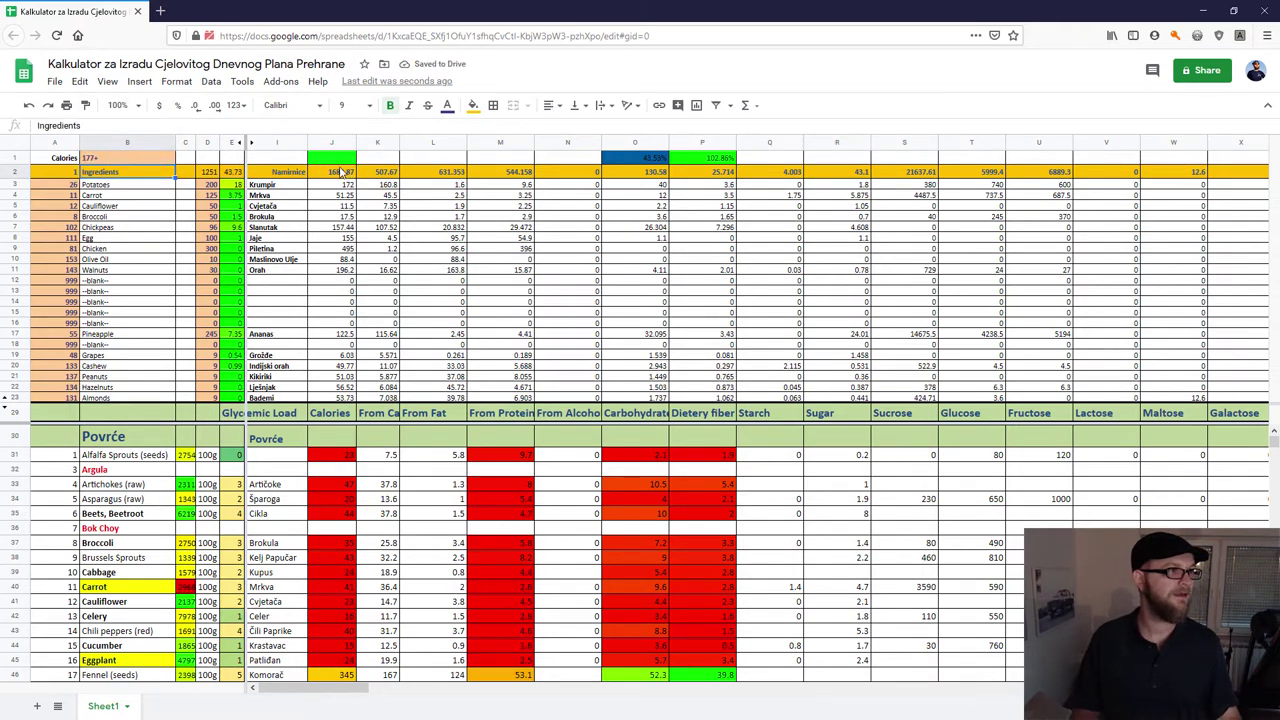
Set the daily Calories target in cell B1 to 1776.
{"action": "key", "text": "Up"}
{"action": "type", "text": "1"}
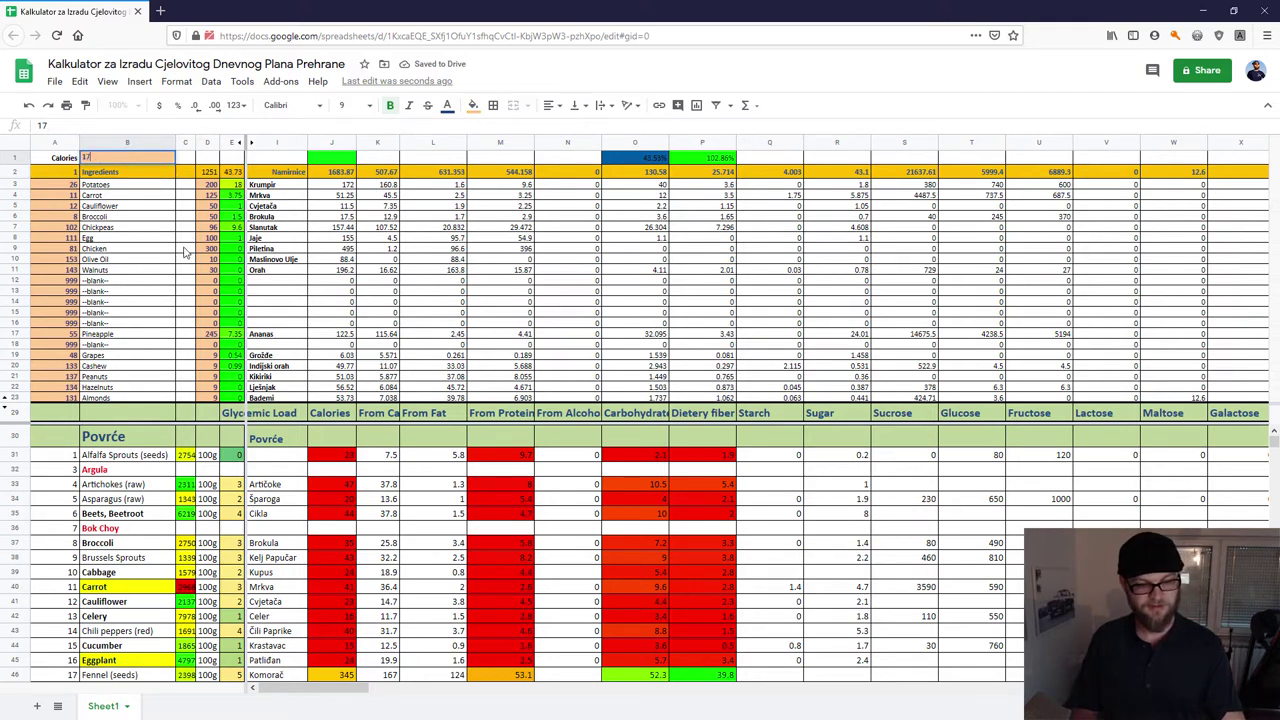
{"action": "type", "text": "776"}
{"action": "key", "text": "Return"}
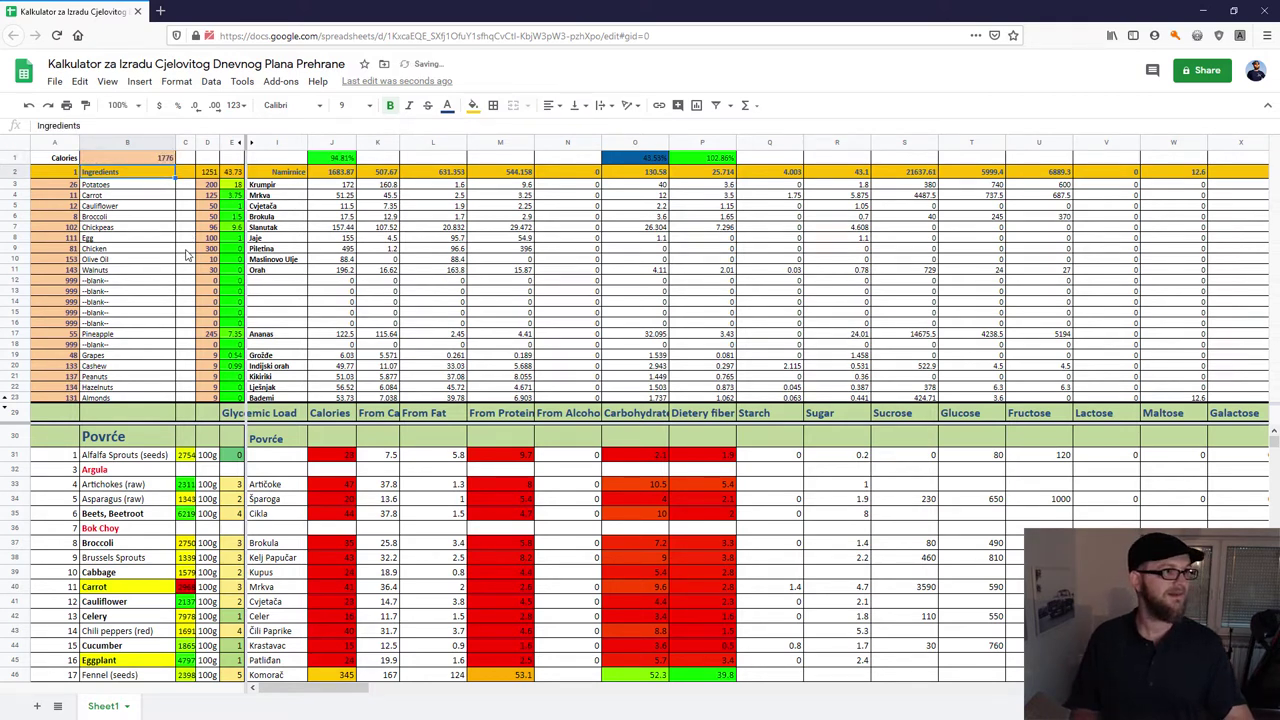
{"action": "key", "text": "Up"}
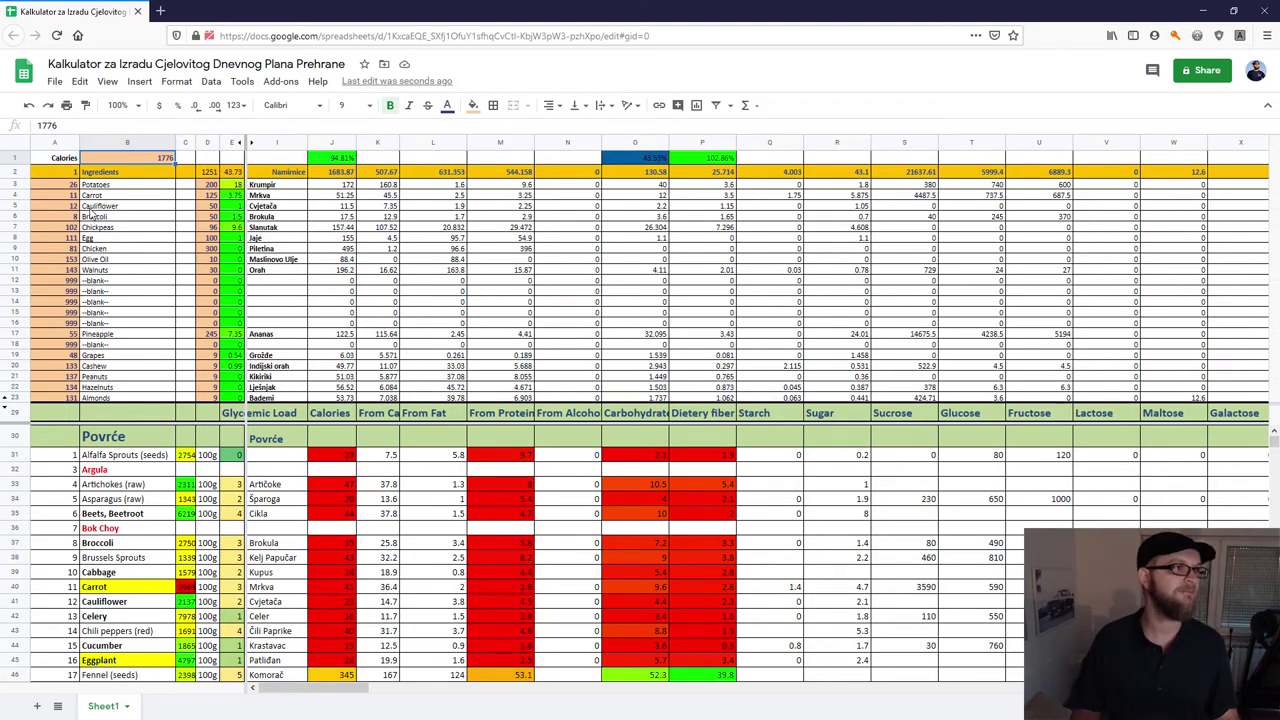
Try blanking the almonds row by entering ingredient number 999, and undo the change.
{"action": "left_click", "coordinate": [70, 186]}
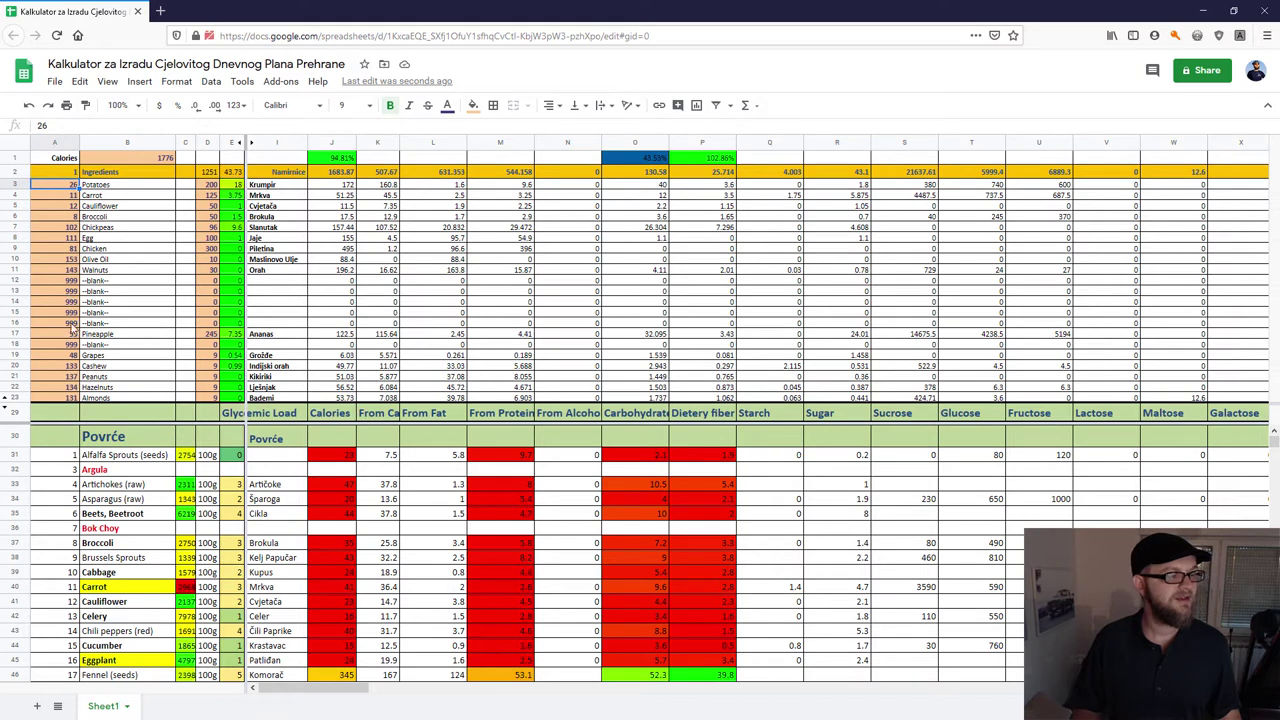
{"action": "left_click", "coordinate": [62, 398]}
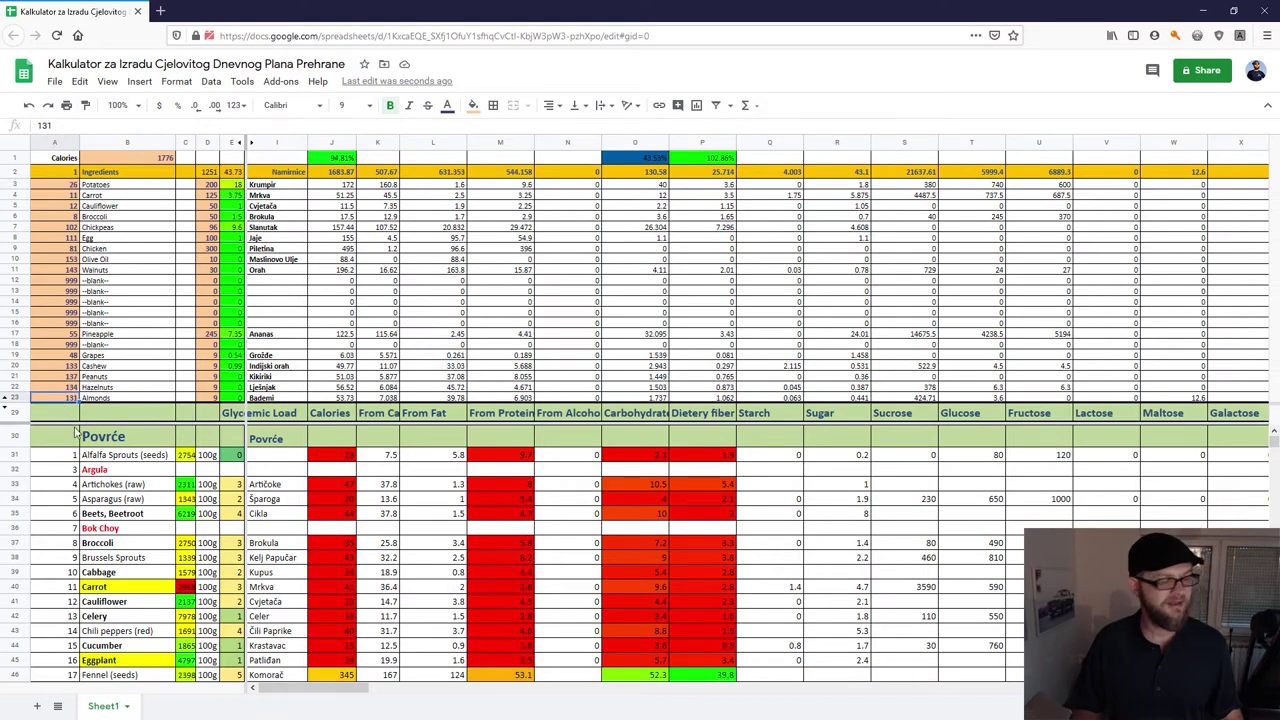
{"action": "type", "text": "999"}
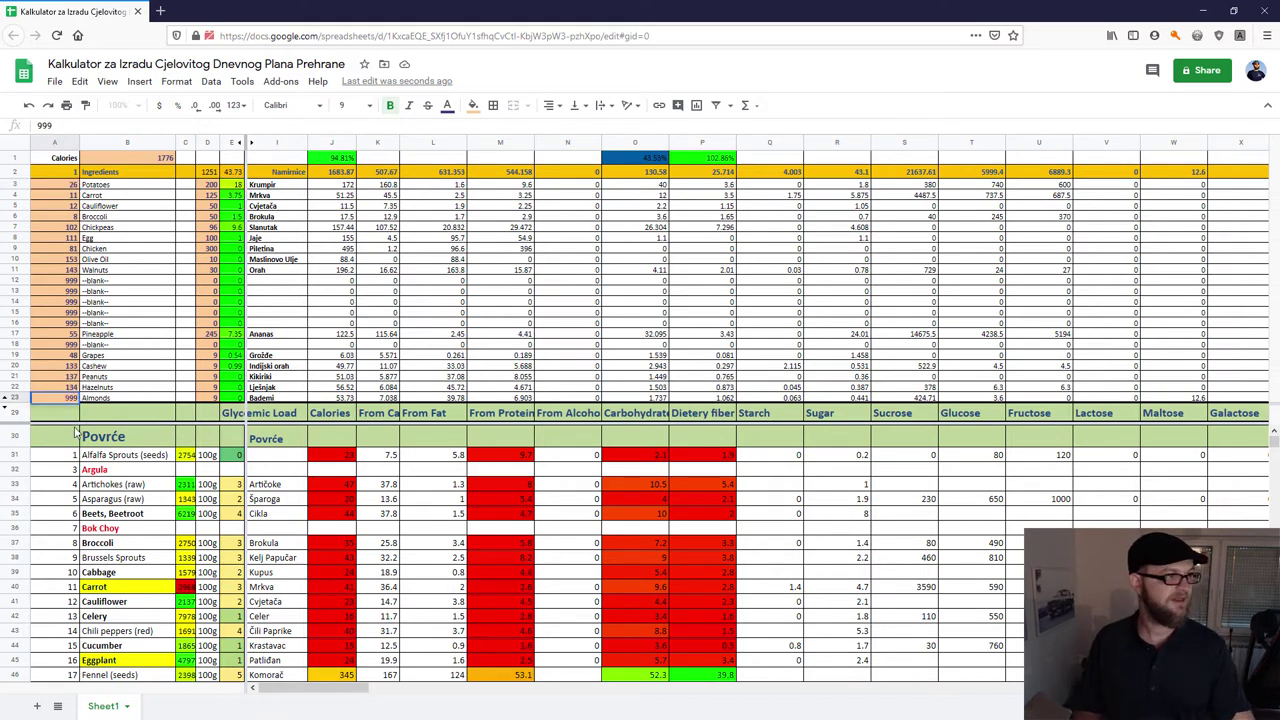
{"action": "key", "text": "Return"}
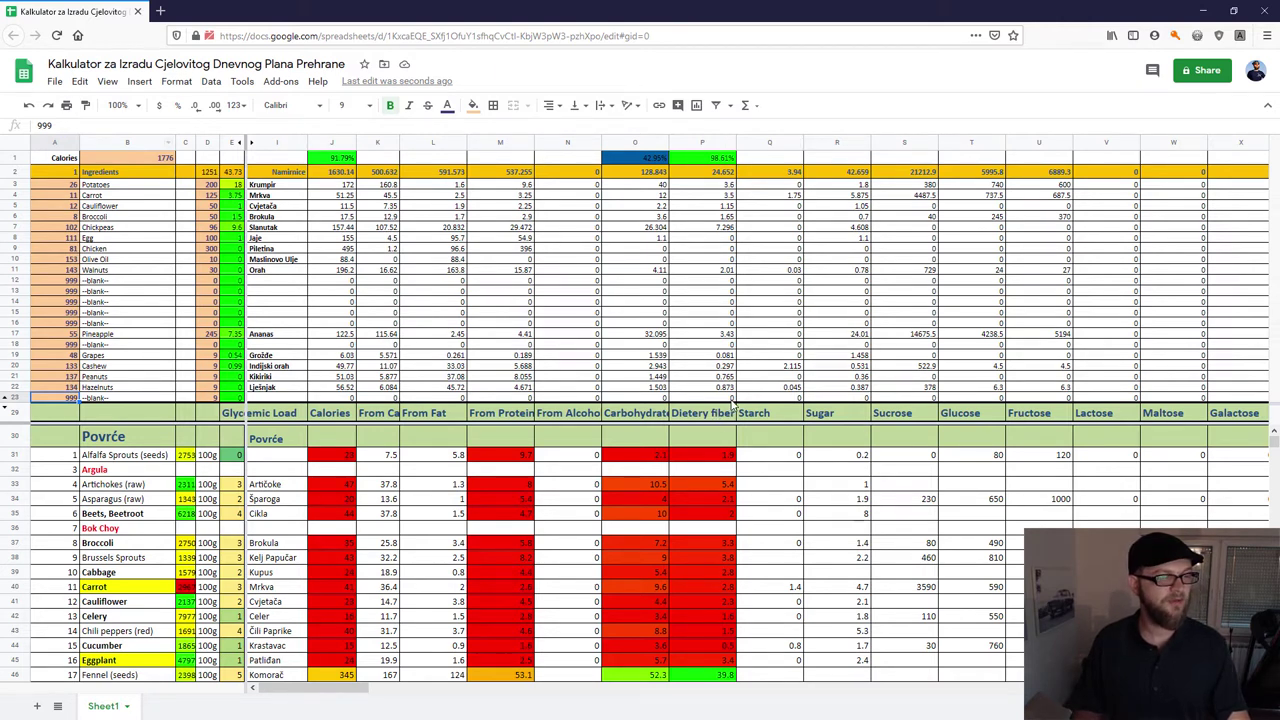
{"action": "left_click", "coordinate": [27, 105]}
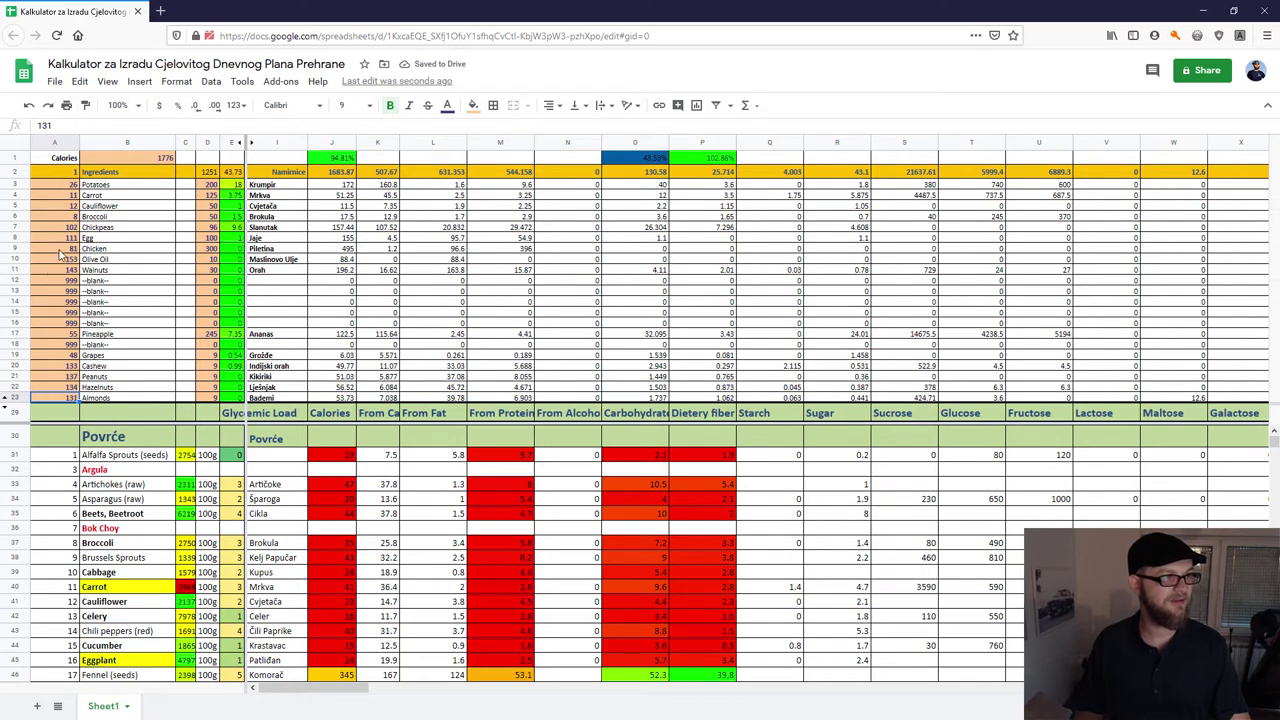
Add eggplant to the first blank ingredient row, row 12, using its ingredient number 16 from the vegetable list.
{"action": "left_click", "coordinate": [112, 291]}
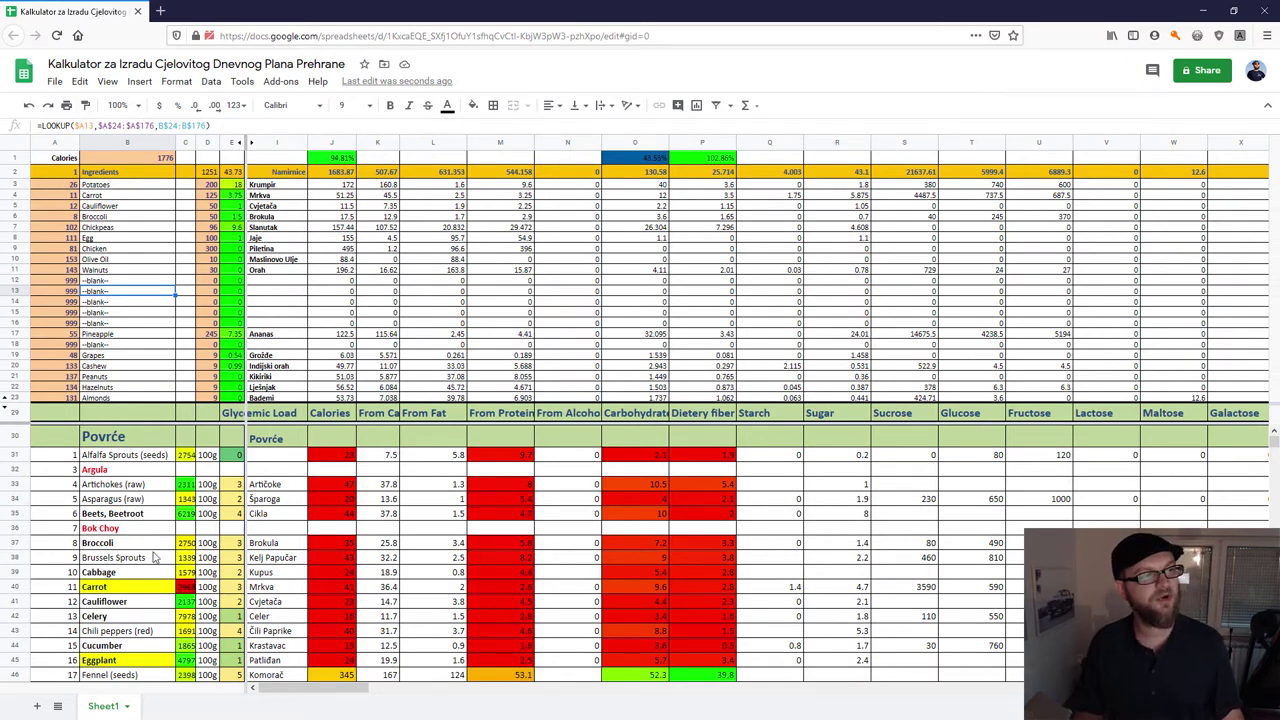
{"action": "left_click", "coordinate": [67, 662]}
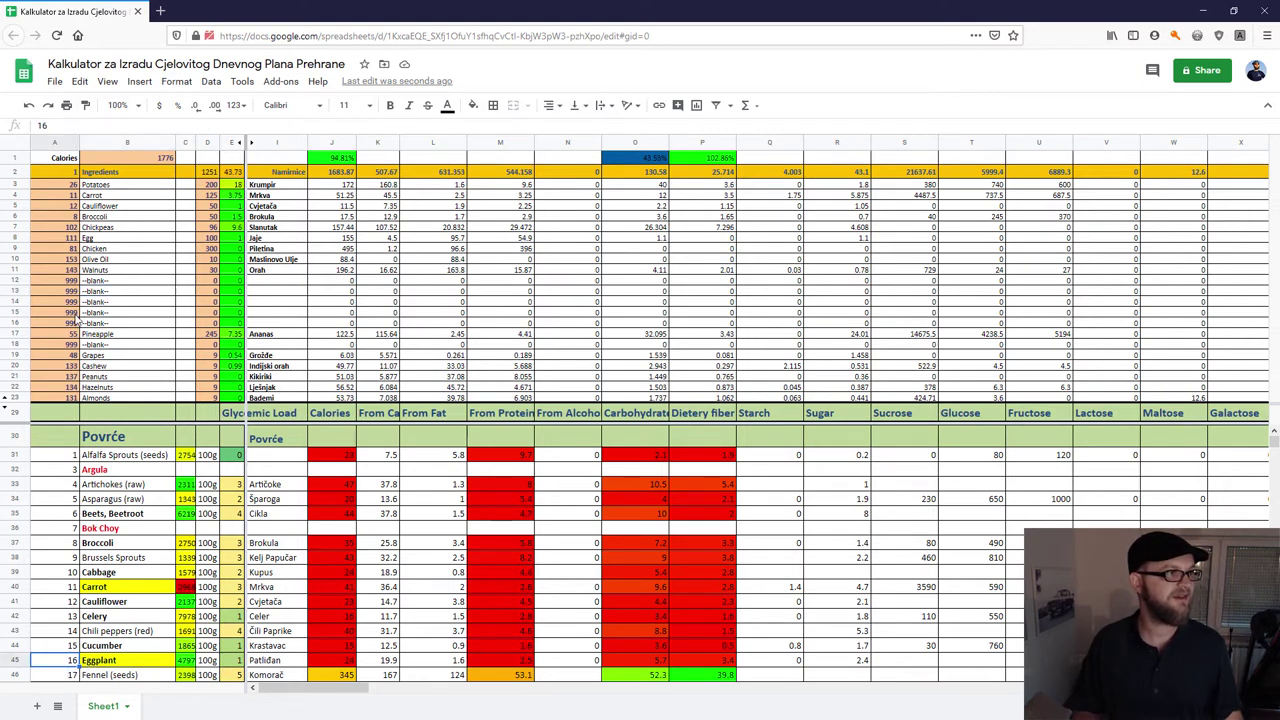
{"action": "left_click", "coordinate": [61, 281]}
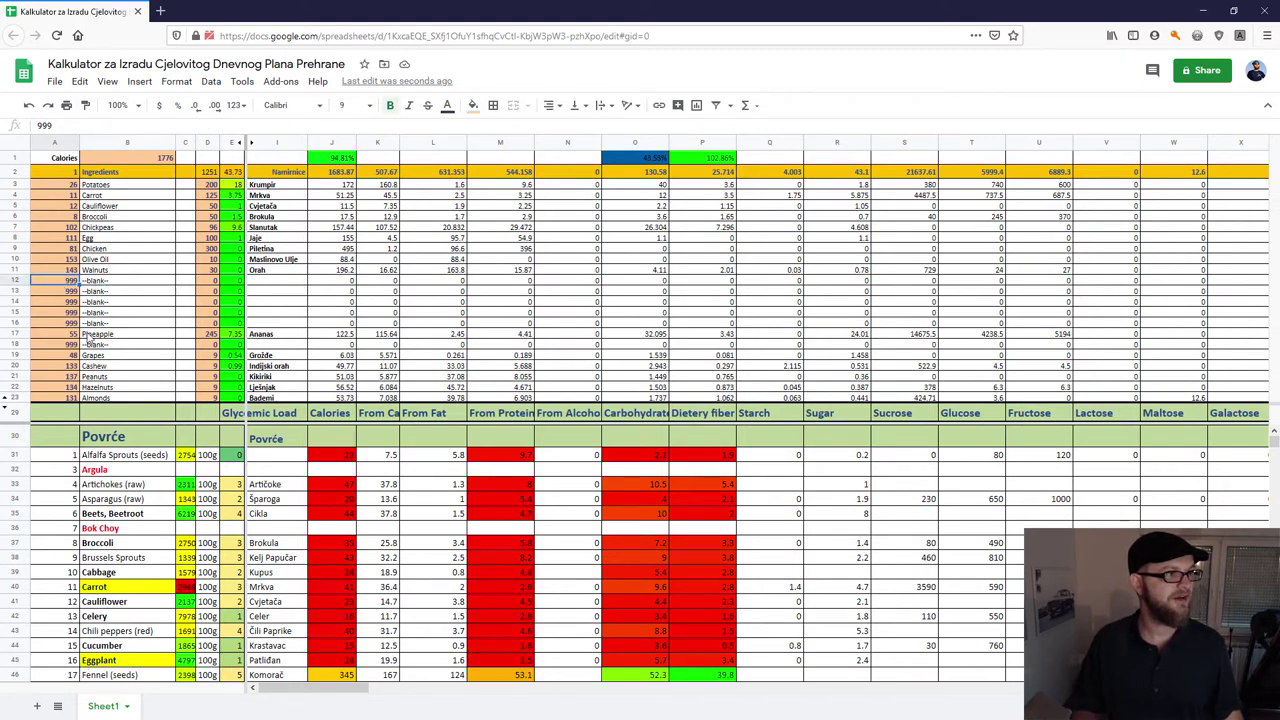
{"action": "type", "text": "16"}
{"action": "key", "text": "Return"}
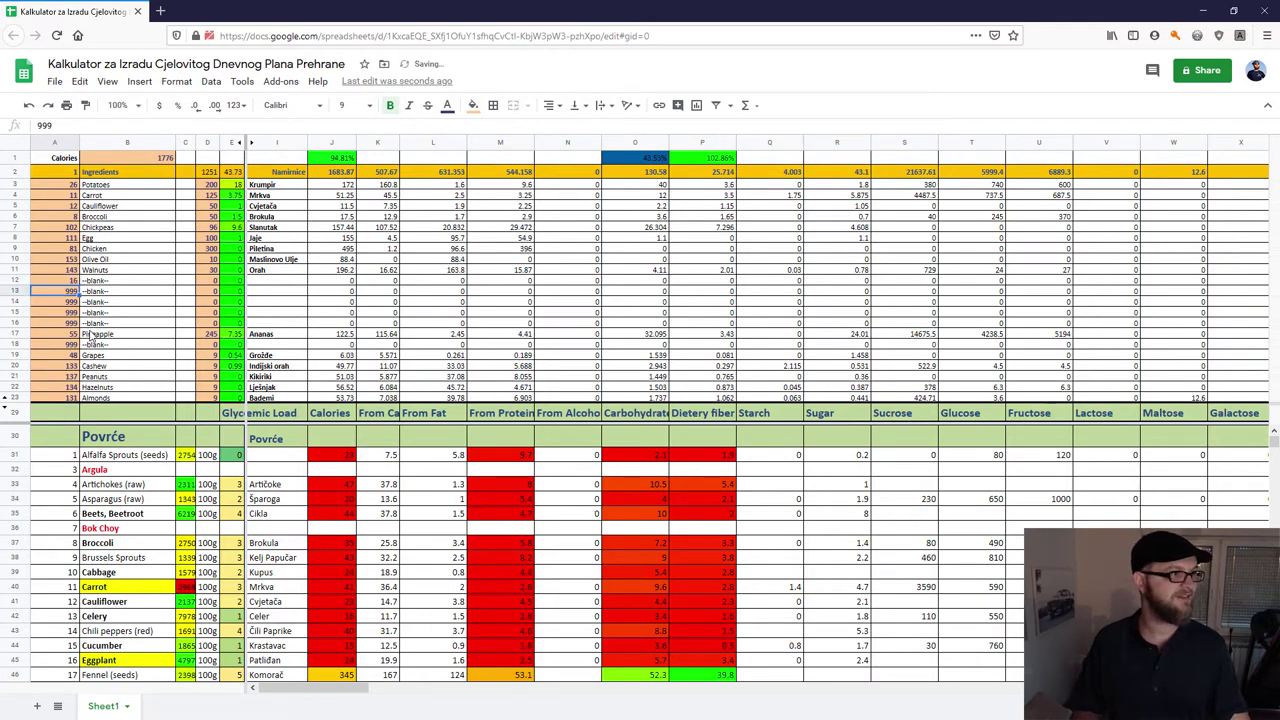
Set the eggplant amount in row 12 to 100 grams.
{"action": "left_click", "coordinate": [204, 283]}
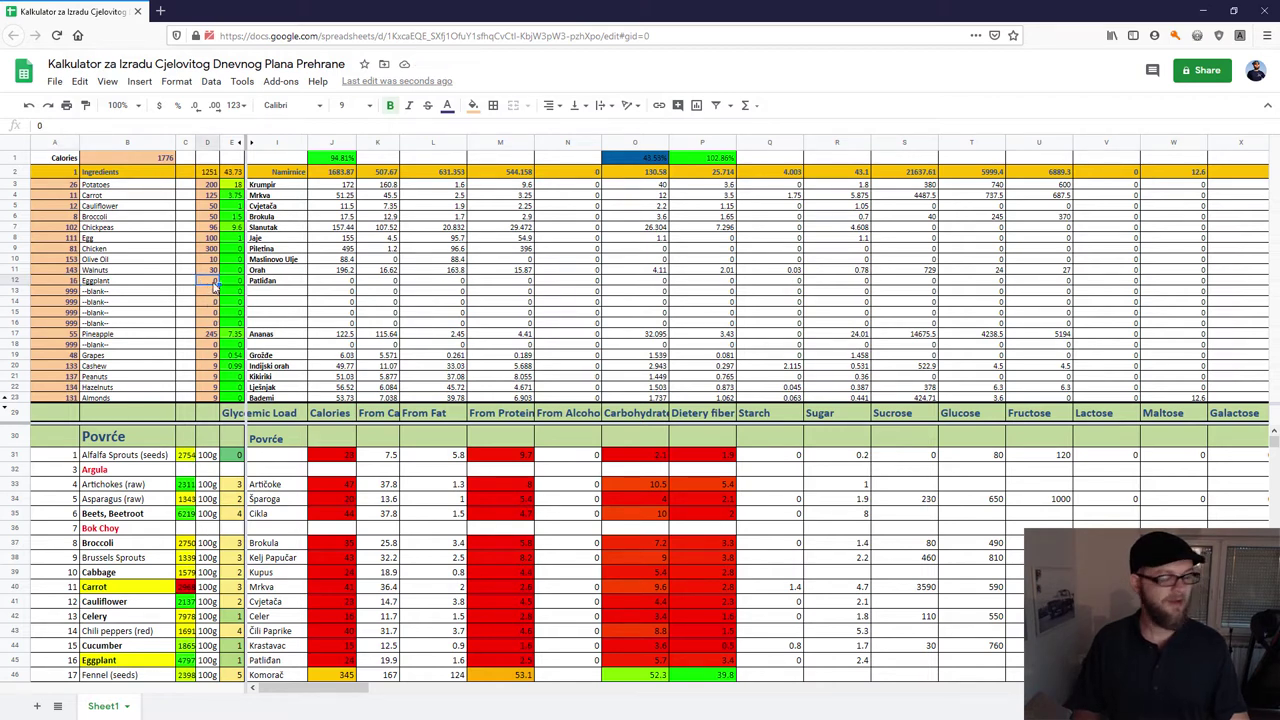
{"action": "type", "text": "100"}
{"action": "key", "text": "Return"}
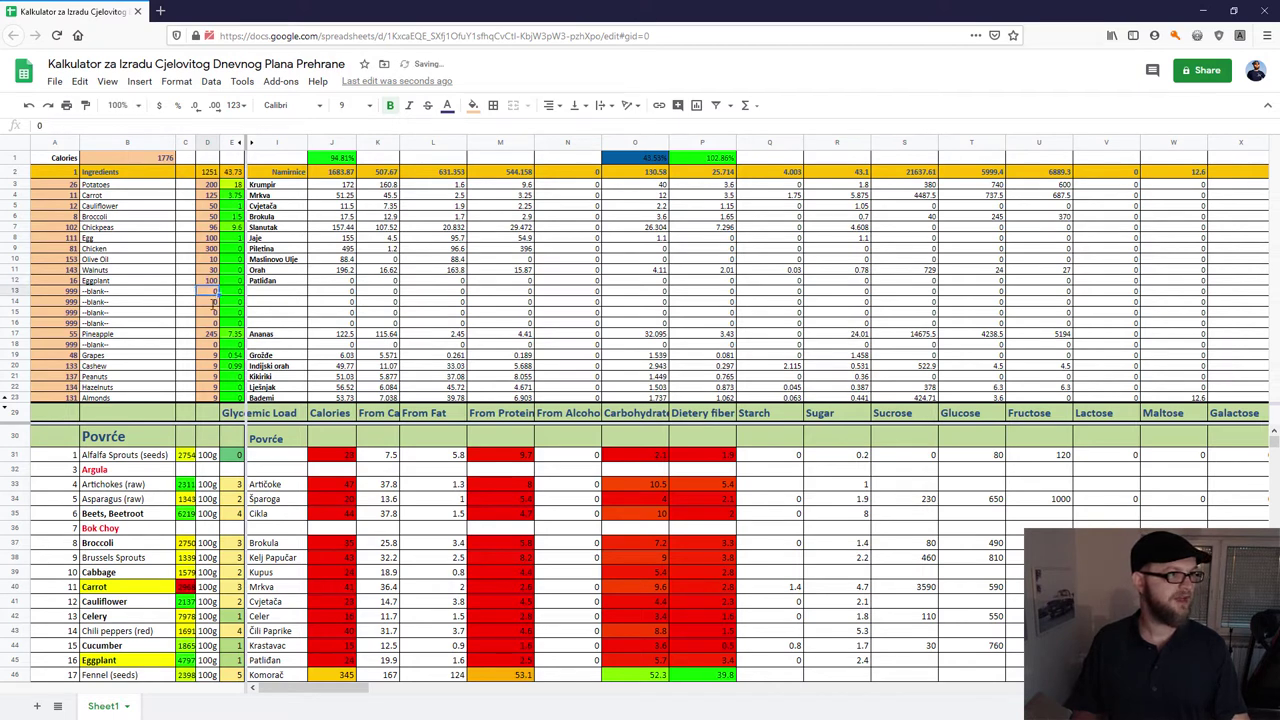
{"action": "key", "text": "Up"}
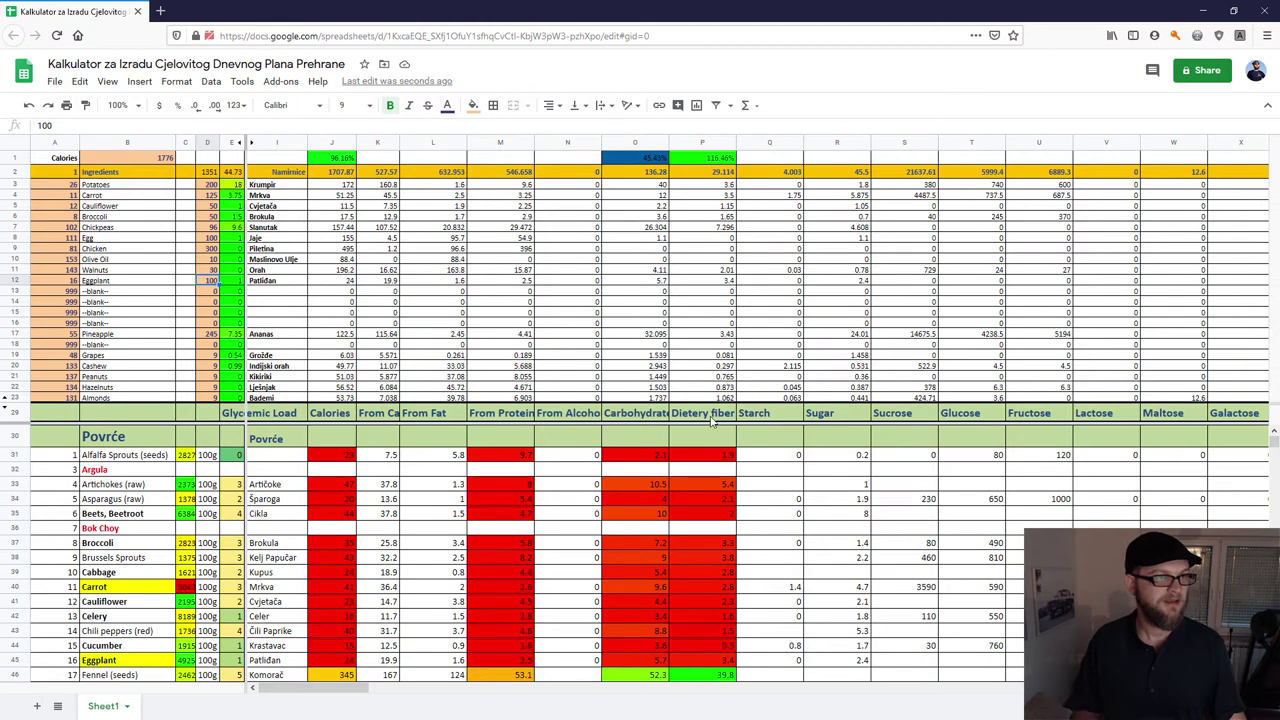
Examine eggplant's dietary fiber formula and the Dietary fiber column, glancing over the sugar and fat columns.
{"action": "left_click", "coordinate": [716, 283]}
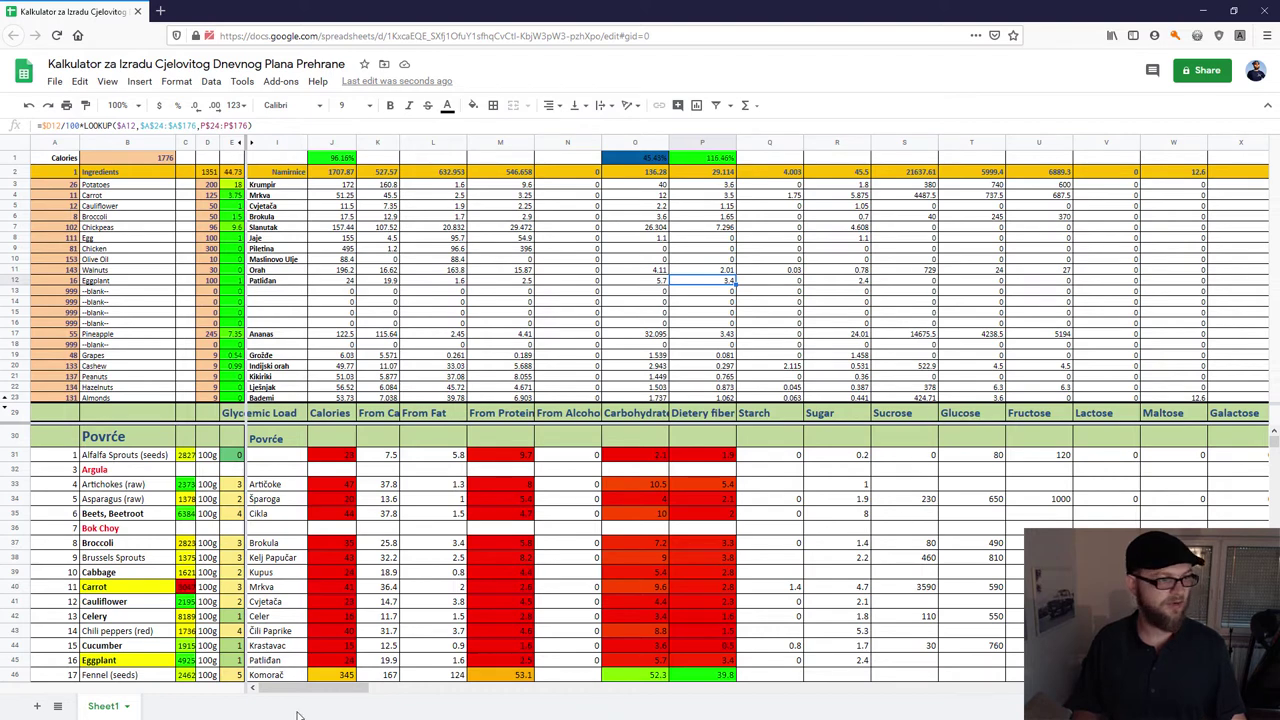
{"action": "left_click_drag", "start_coordinate": [299, 689], "coordinate": [380, 696]}
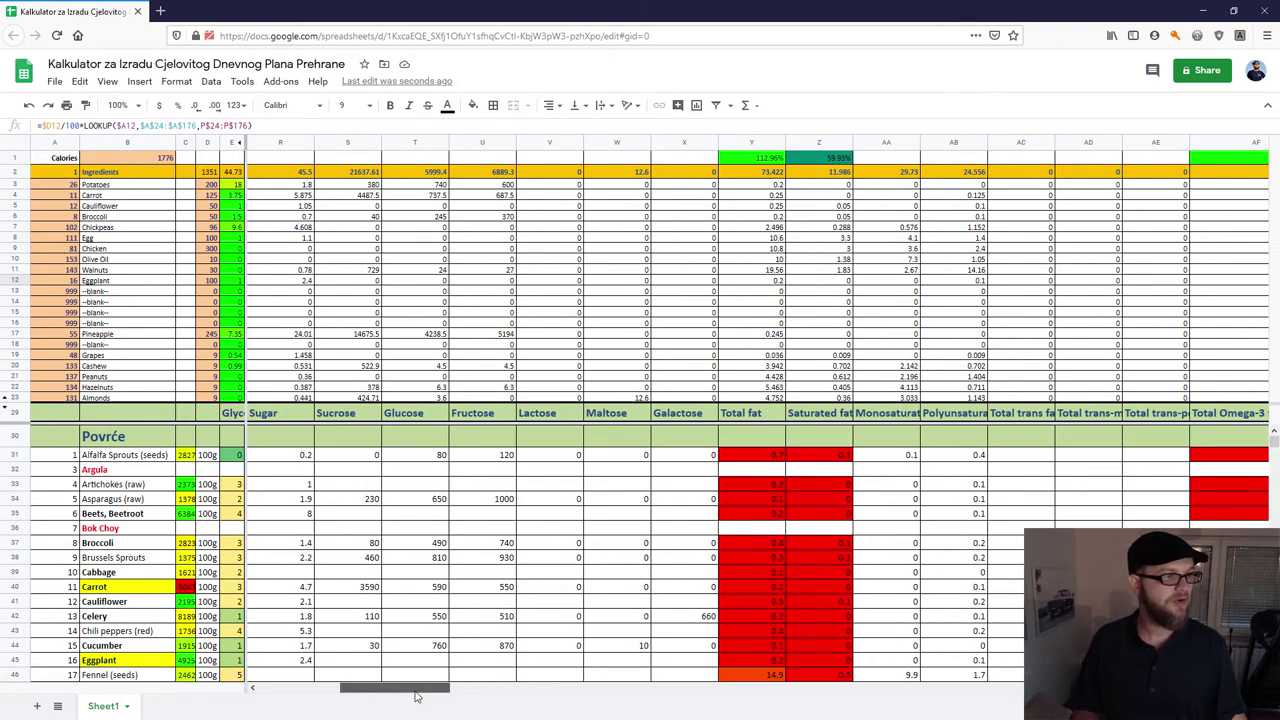
{"action": "left_click_drag", "start_coordinate": [423, 694], "coordinate": [343, 694]}
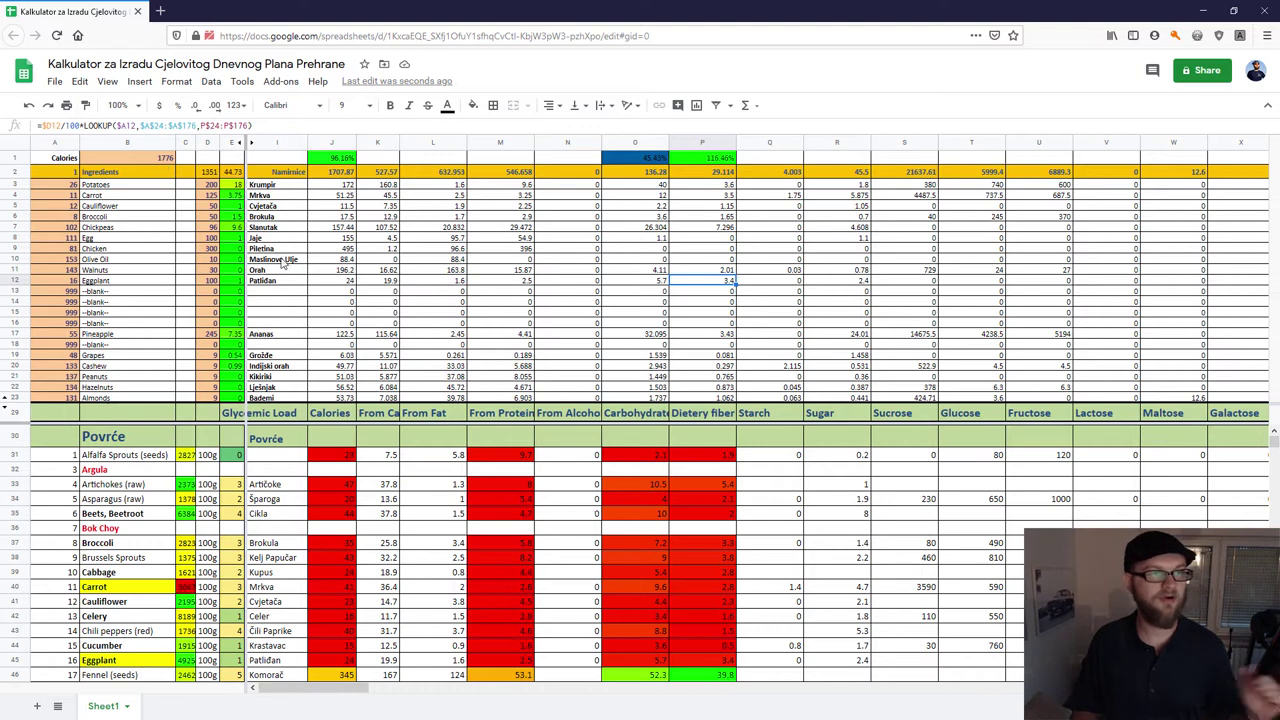
{"action": "left_click", "coordinate": [710, 413]}
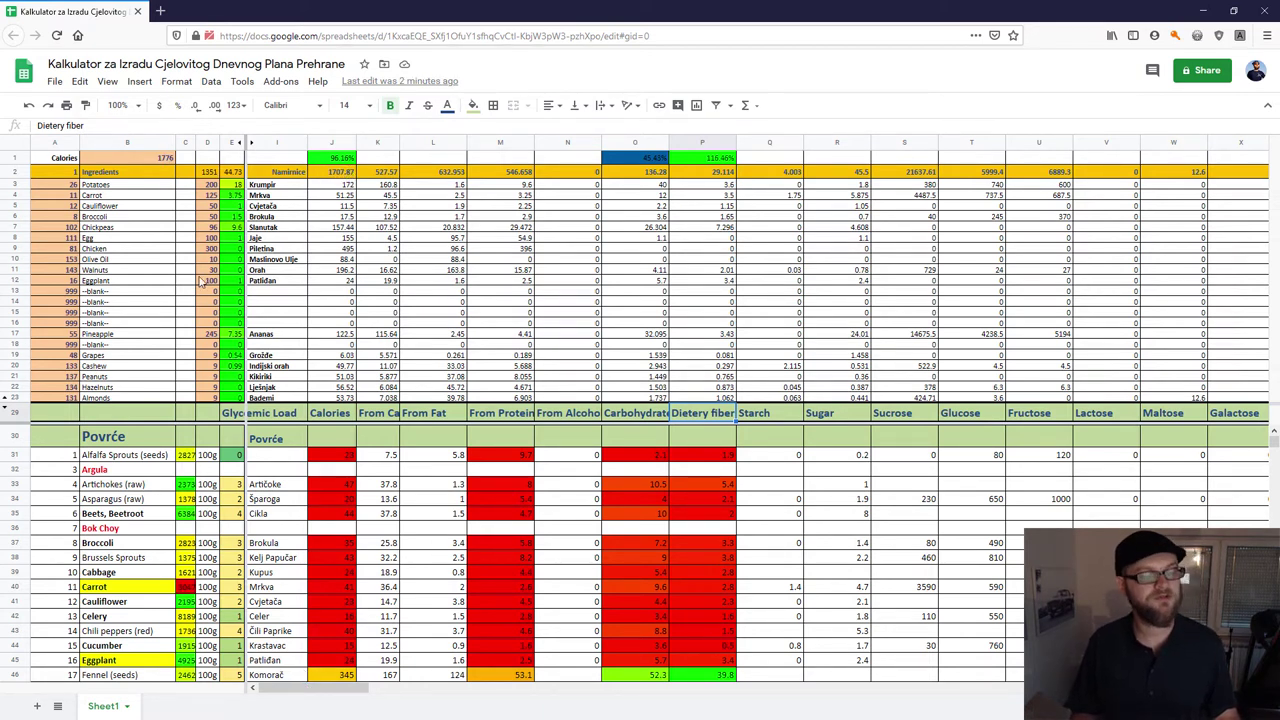
Review the plan's fat, saturated fat, omega-3, omega-6, amino acid and vitamin columns, including the saturated fat percentage formula.
{"action": "left_click_drag", "start_coordinate": [345, 697], "coordinate": [458, 697]}
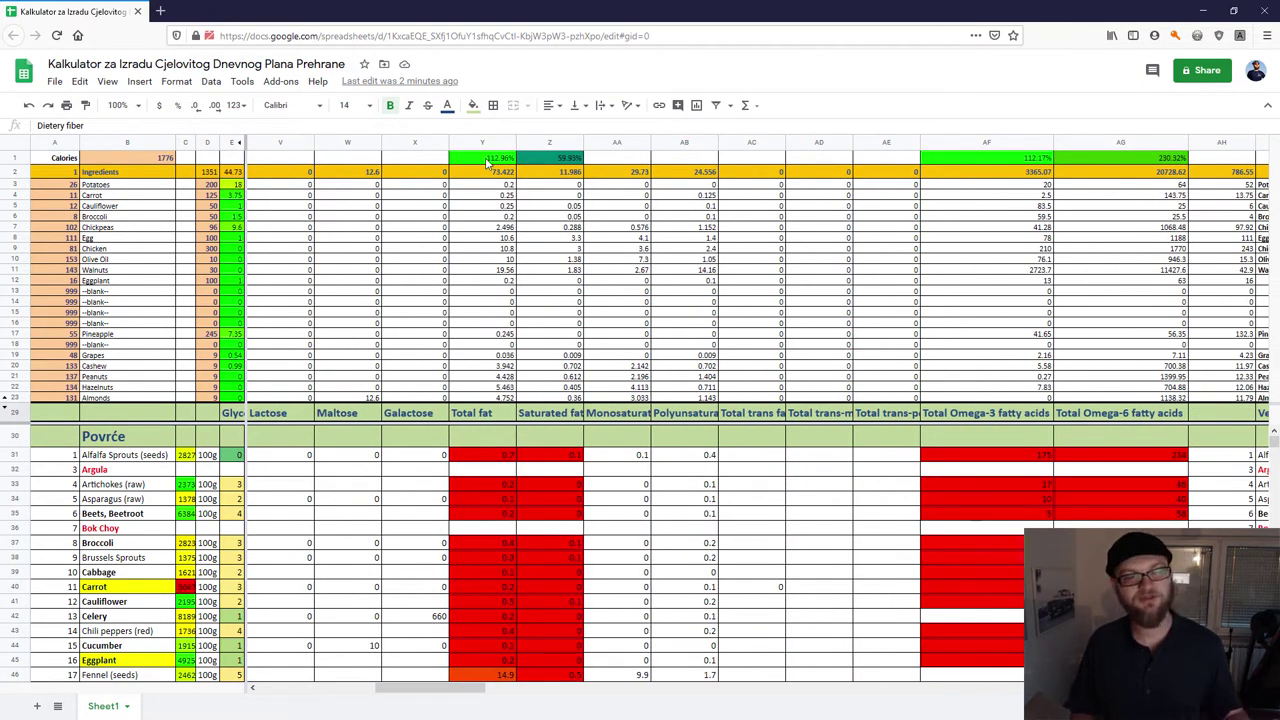
{"action": "left_click", "coordinate": [548, 416]}
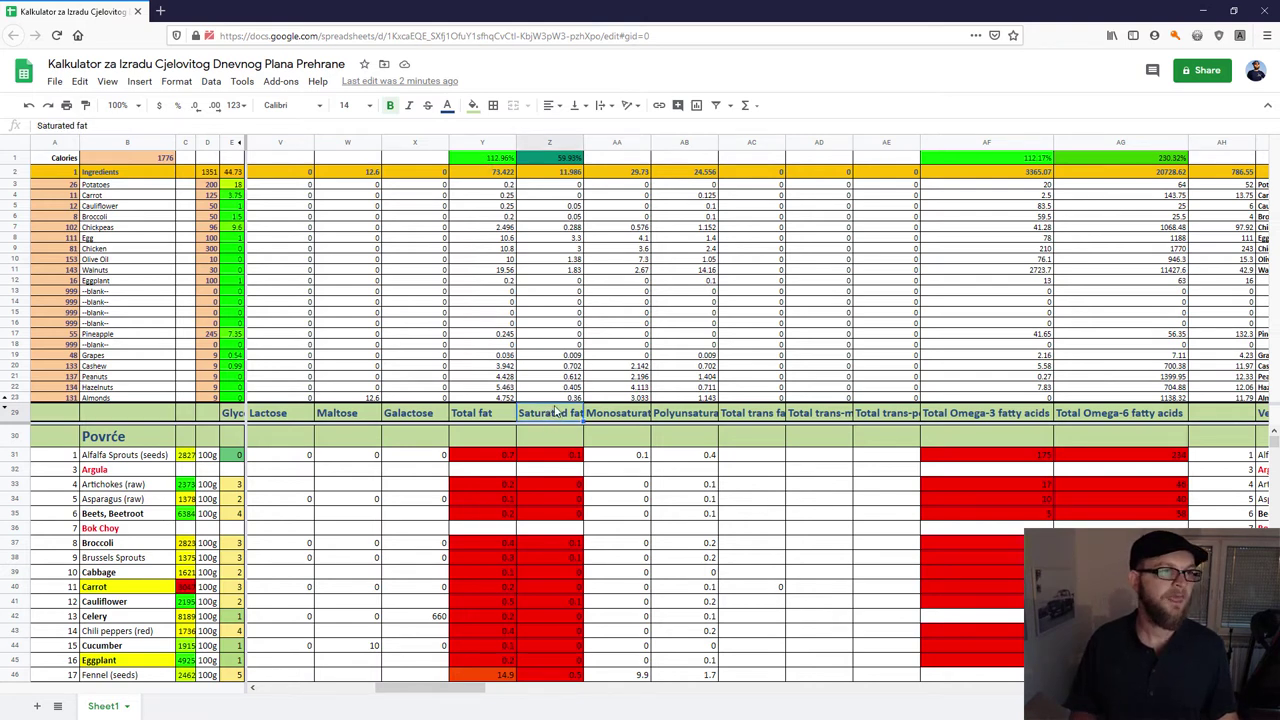
{"action": "left_click", "coordinate": [575, 160]}
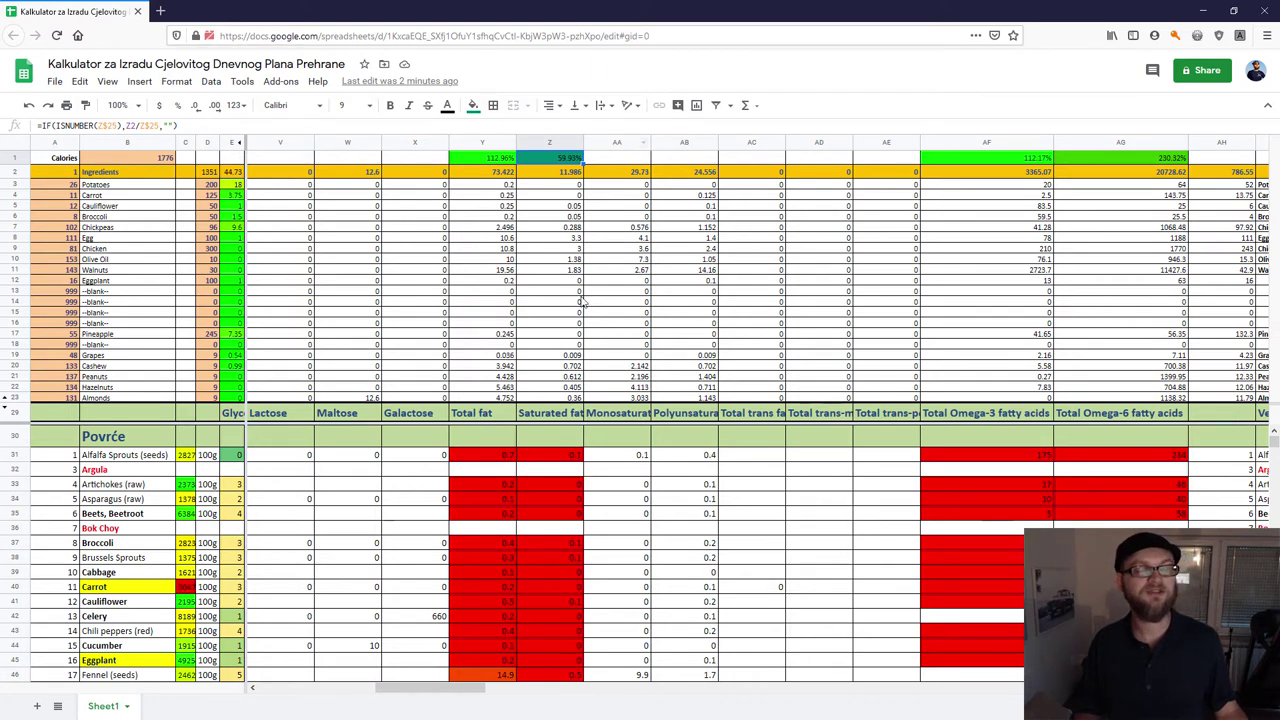
{"action": "left_click_drag", "start_coordinate": [427, 691], "coordinate": [472, 691]}
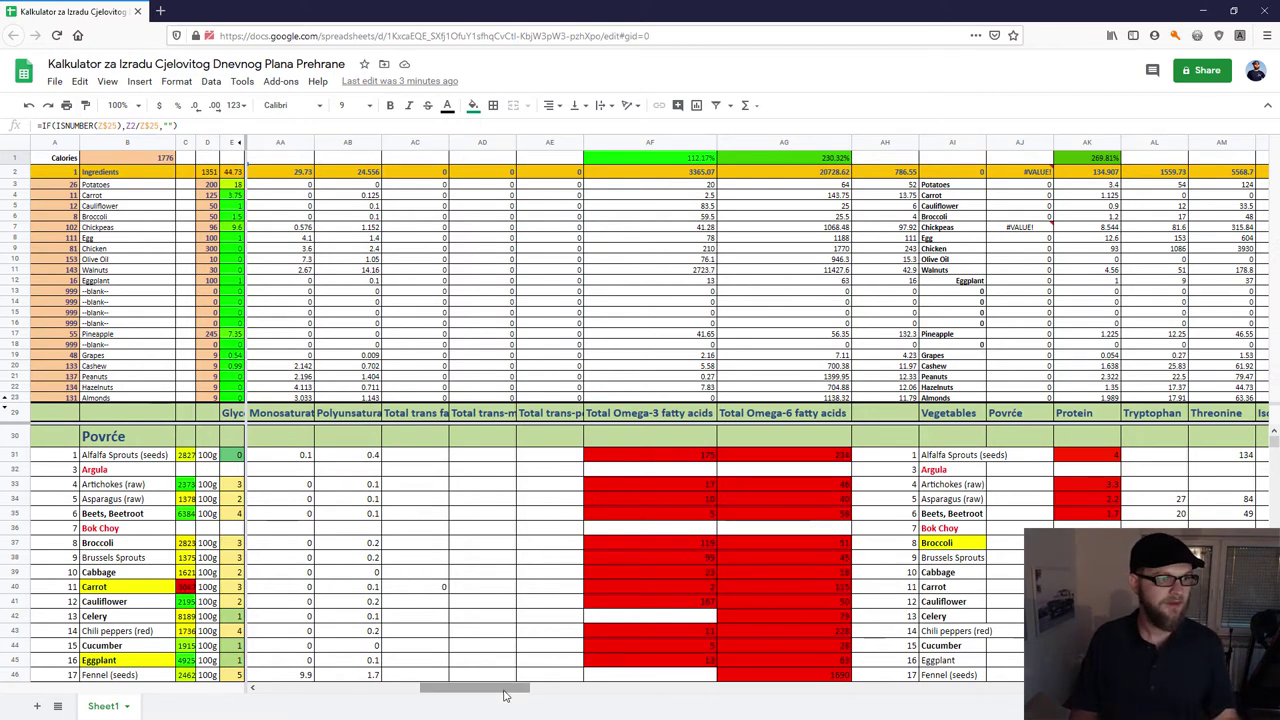
{"action": "left_click_drag", "start_coordinate": [525, 693], "coordinate": [549, 693]}
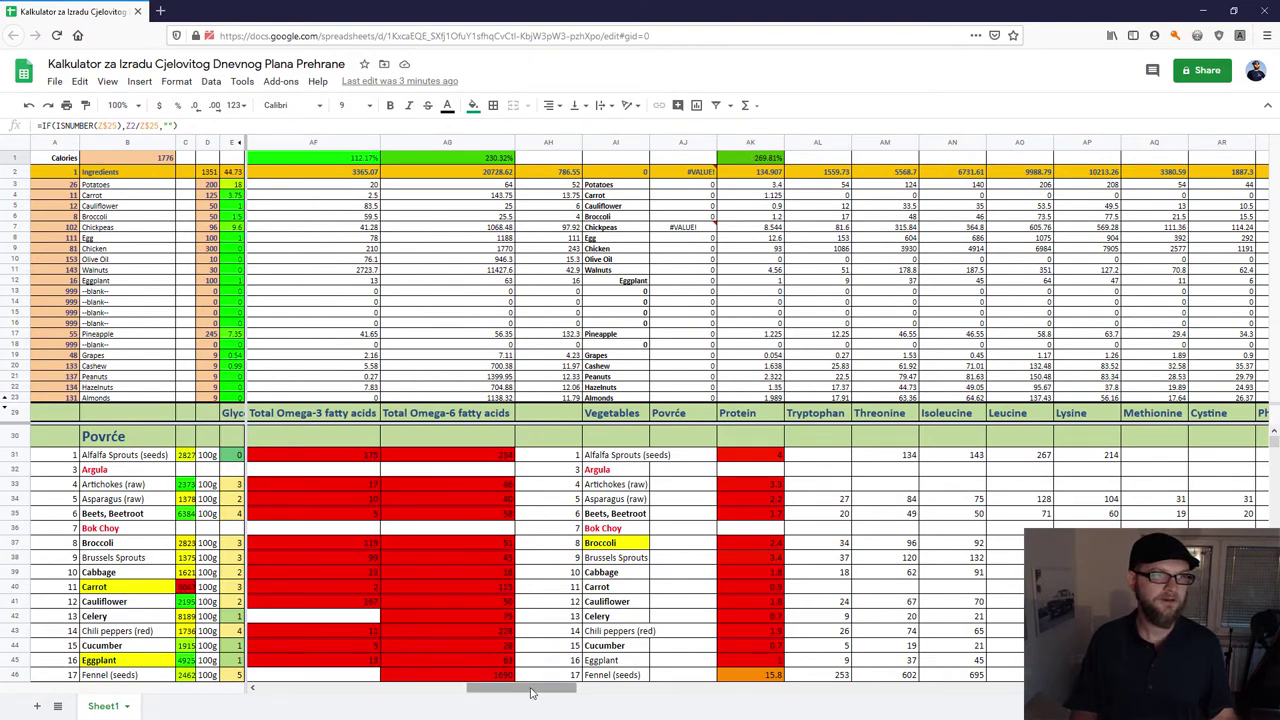
{"action": "left_click_drag", "start_coordinate": [531, 693], "coordinate": [558, 693]}
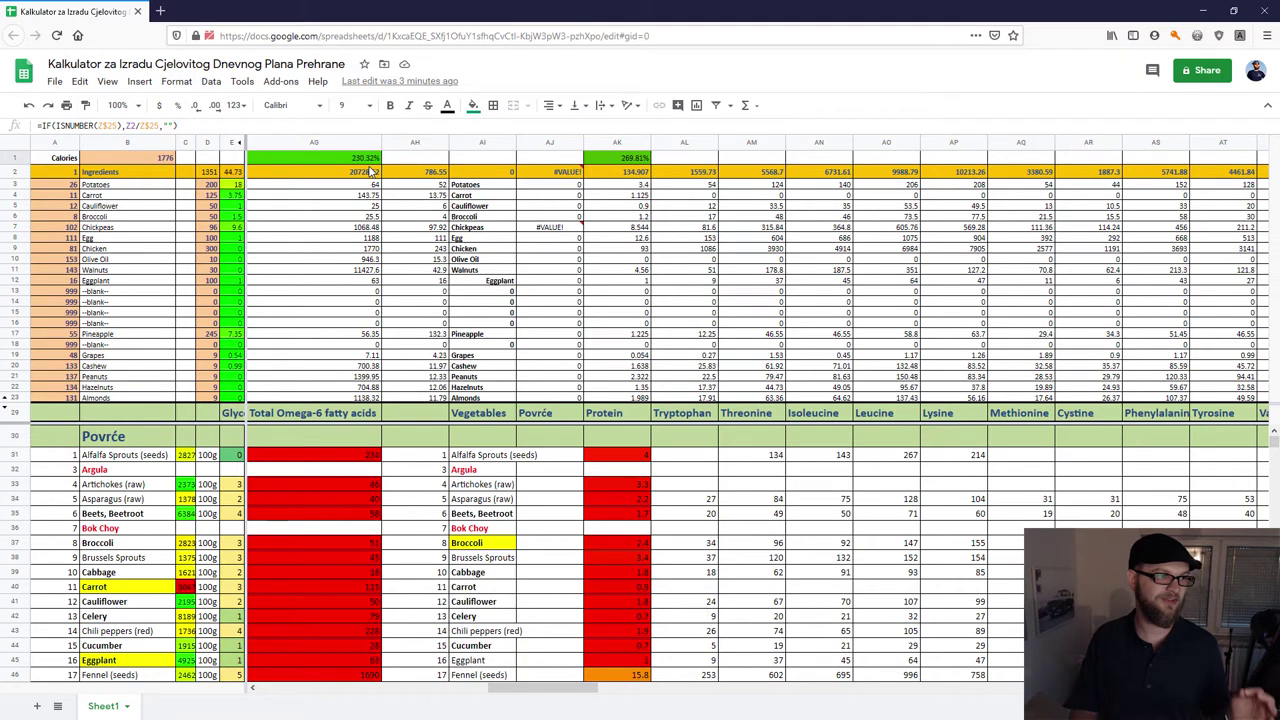
{"action": "left_click_drag", "start_coordinate": [521, 686], "coordinate": [493, 686]}
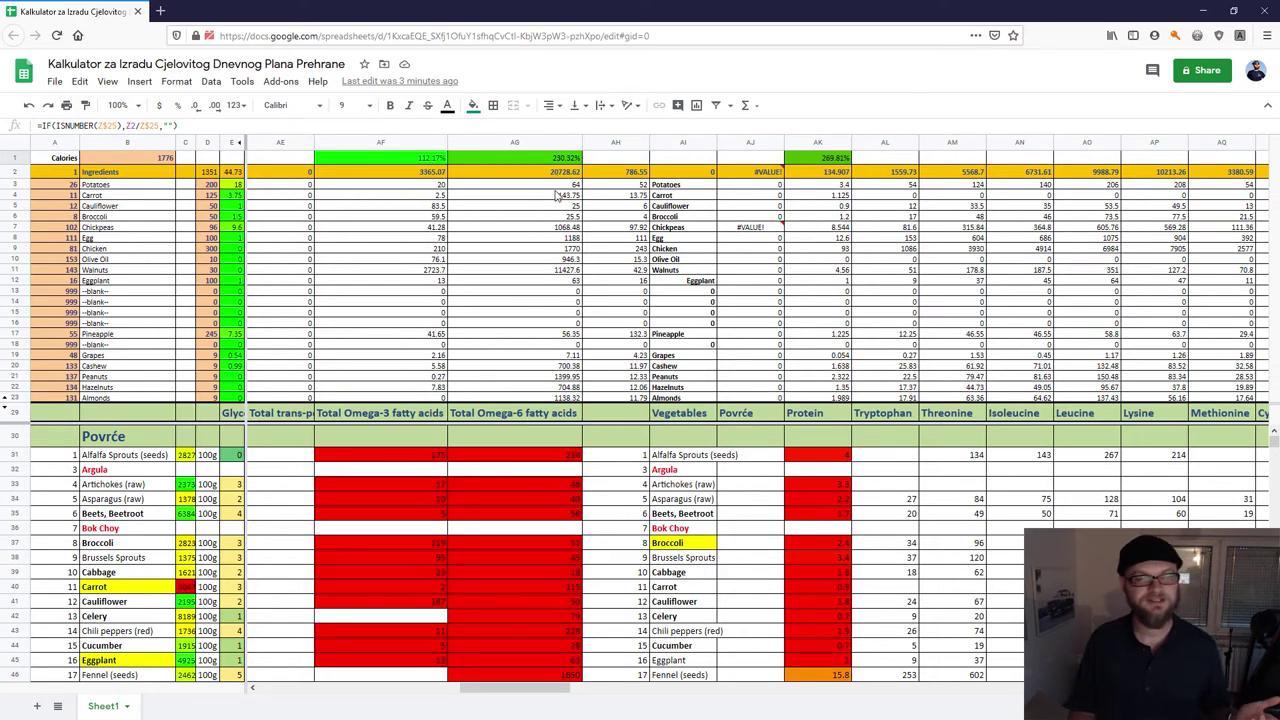
{"action": "left_click_drag", "start_coordinate": [510, 686], "coordinate": [751, 692]}
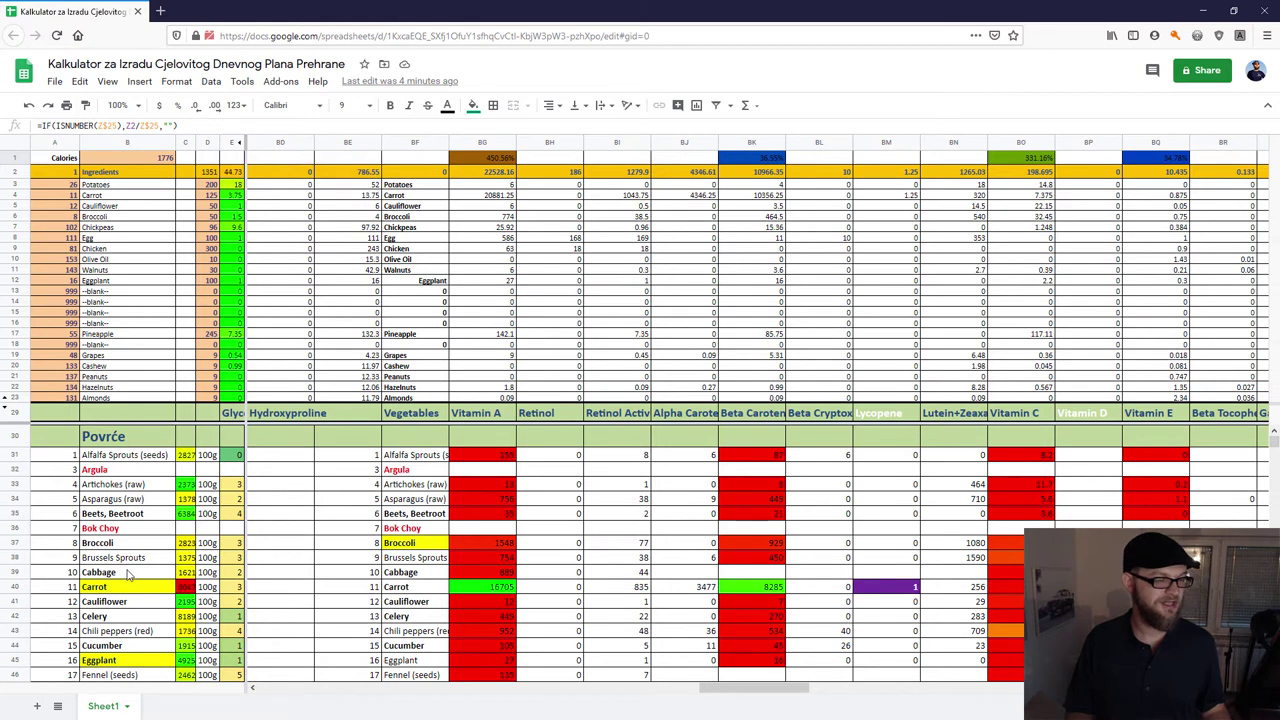
Add kale to the blank ingredient row 13 using its ingredient number 20 from the vegetable list.
{"action": "scroll", "coordinate": [133, 587], "scroll_direction": "down", "scroll_amount": 2}
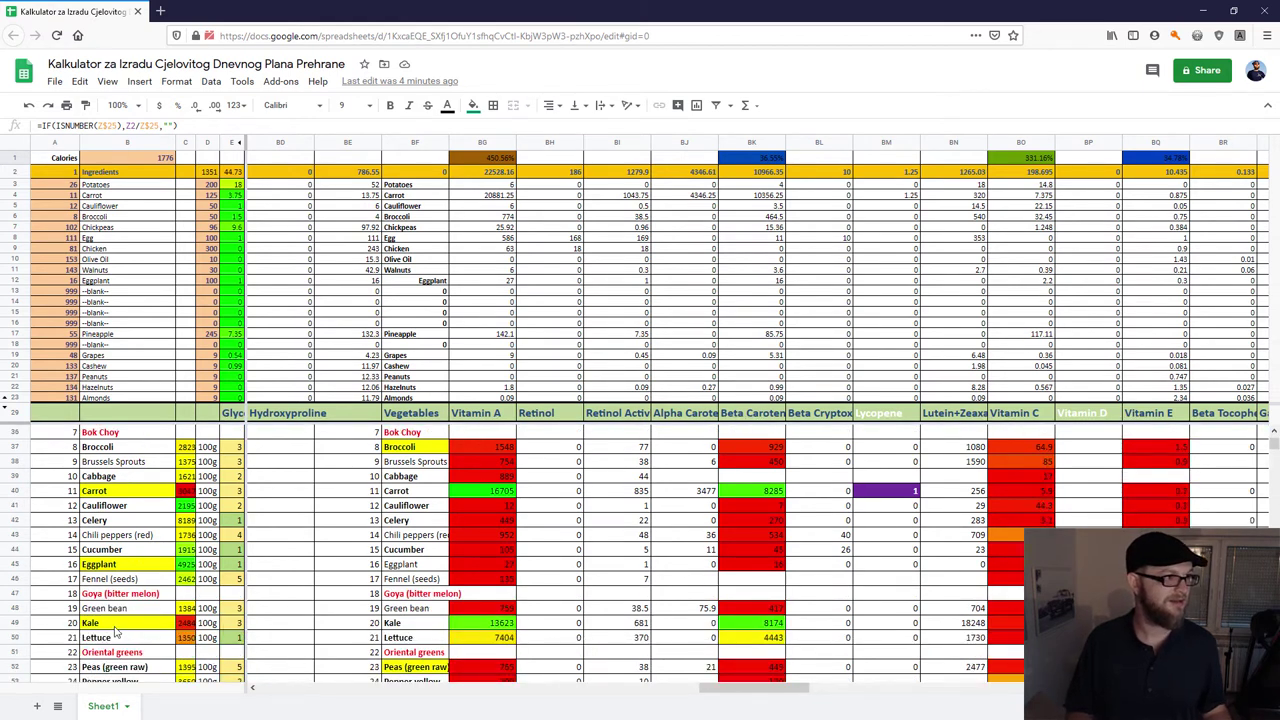
{"action": "left_click", "coordinate": [70, 293]}
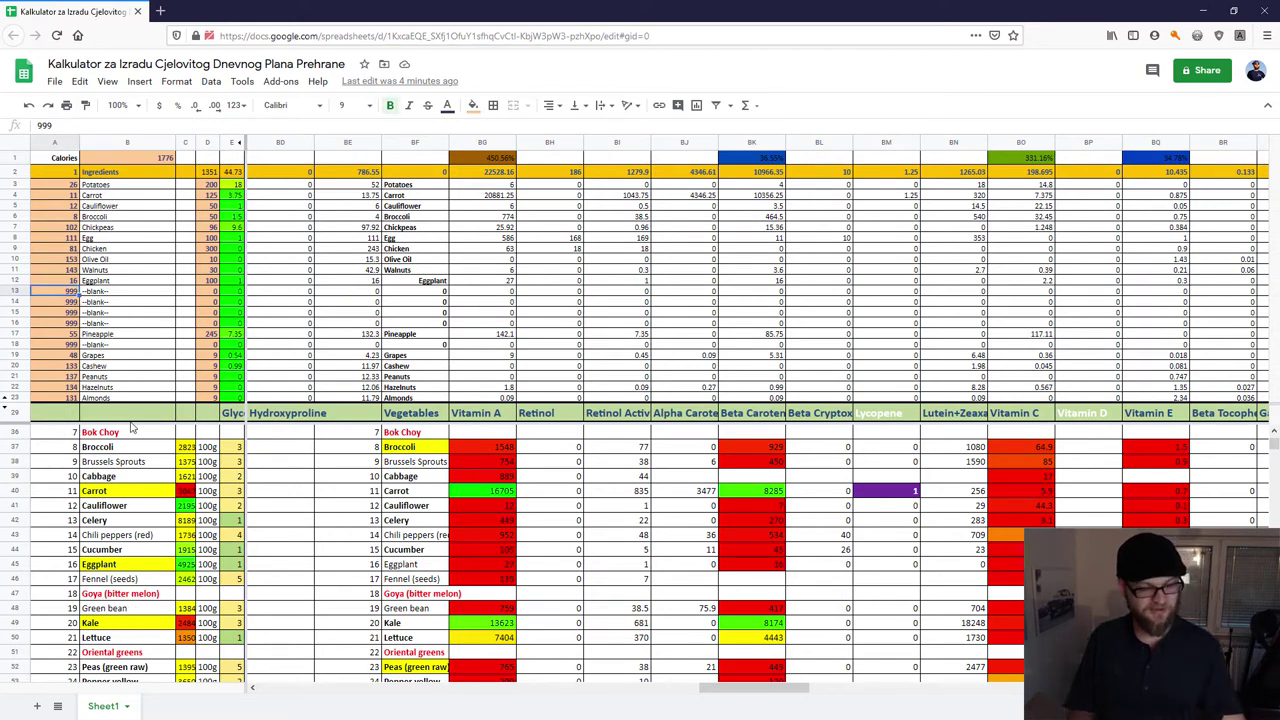
{"action": "type", "text": "20"}
{"action": "key", "text": "Return"}
{"action": "key", "text": "Up"}
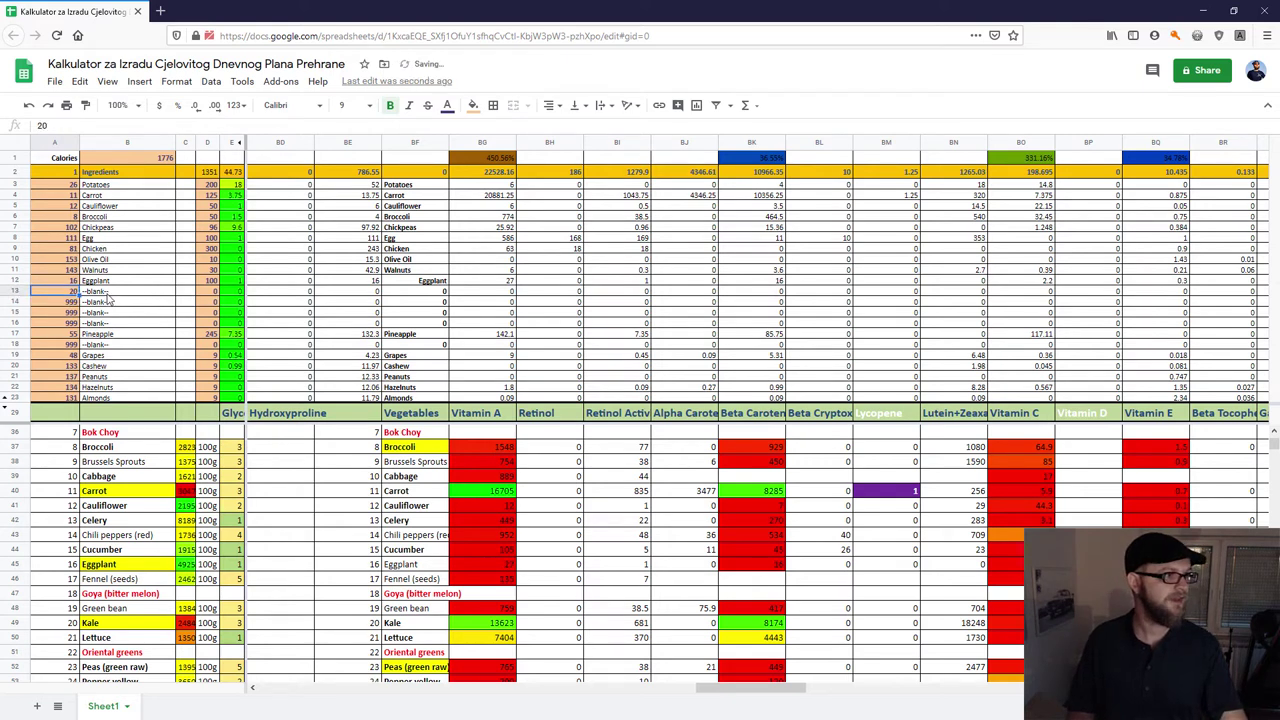
Set the kale amount in row 13 to 100 grams.
{"action": "left_click", "coordinate": [209, 292]}
{"action": "type", "text": "100"}
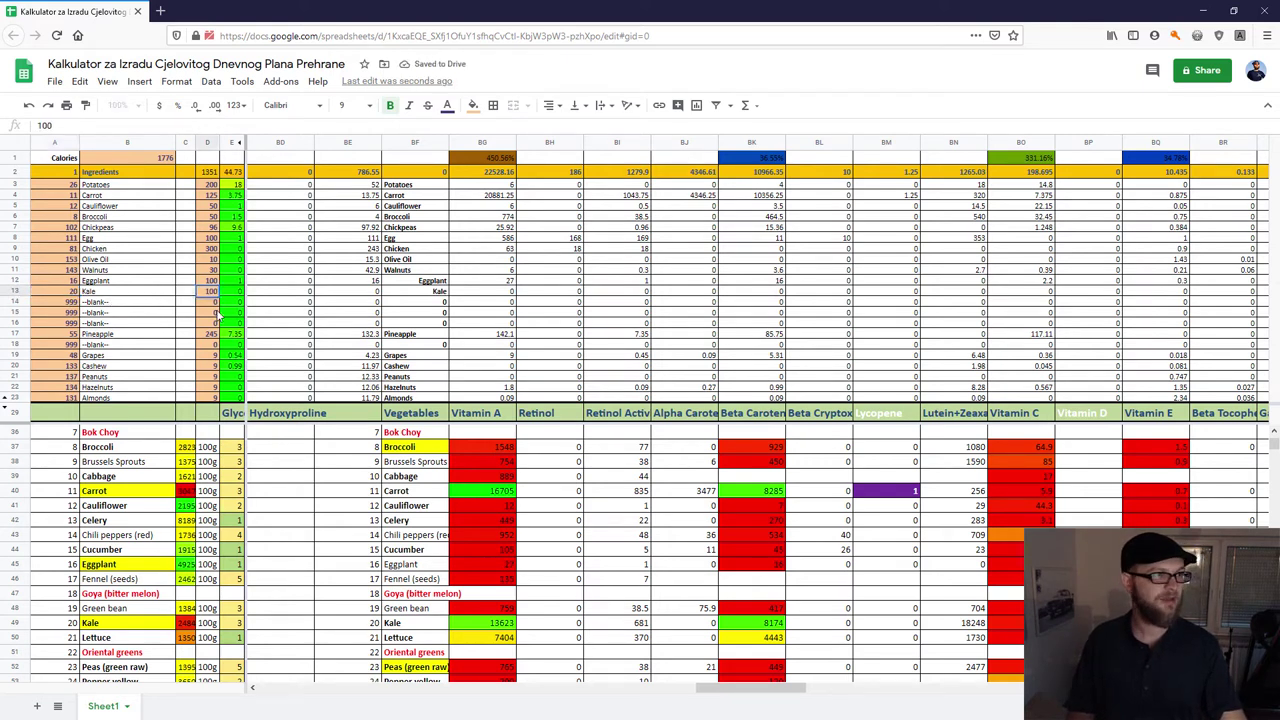
{"action": "key", "text": "Return"}
{"action": "key", "text": "Up"}
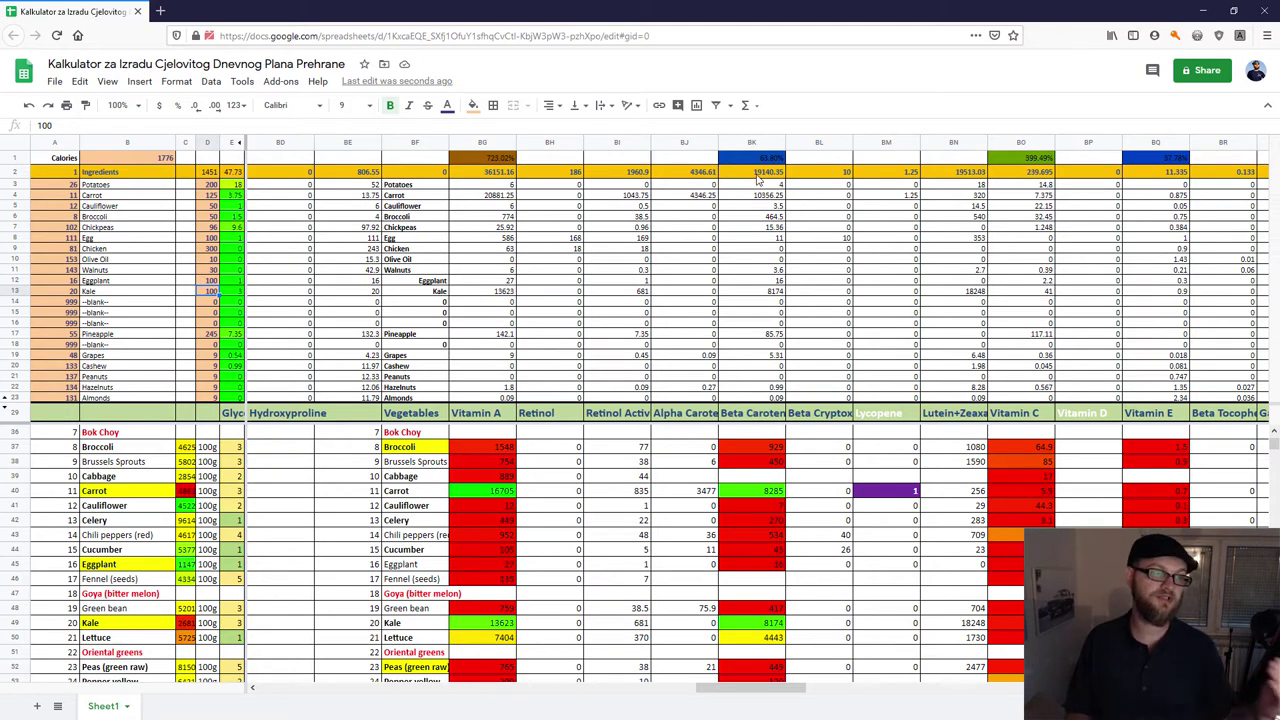
Blank out row 13 with ingredient number 999, and switch it back to kale with number 20 to compare vitamin coverage.
{"action": "left_click", "coordinate": [75, 291]}
{"action": "type", "text": "99"}
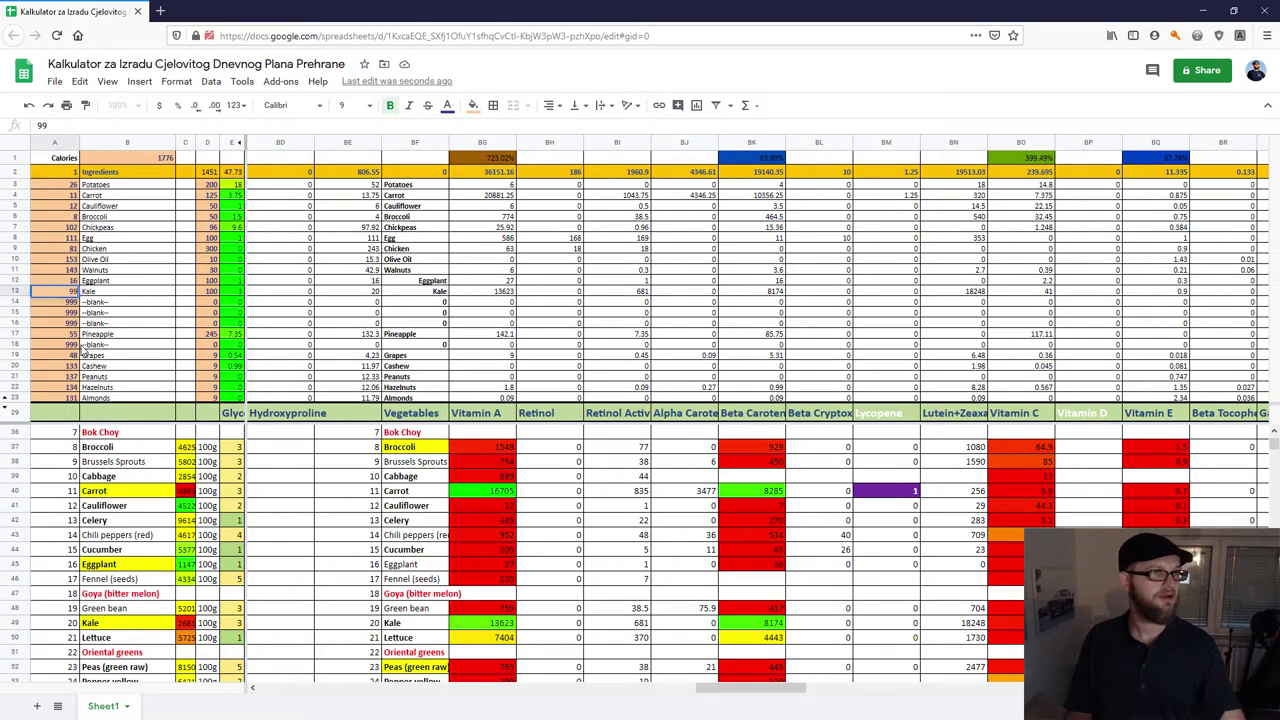
{"action": "type", "text": "9"}
{"action": "key", "text": "Return"}
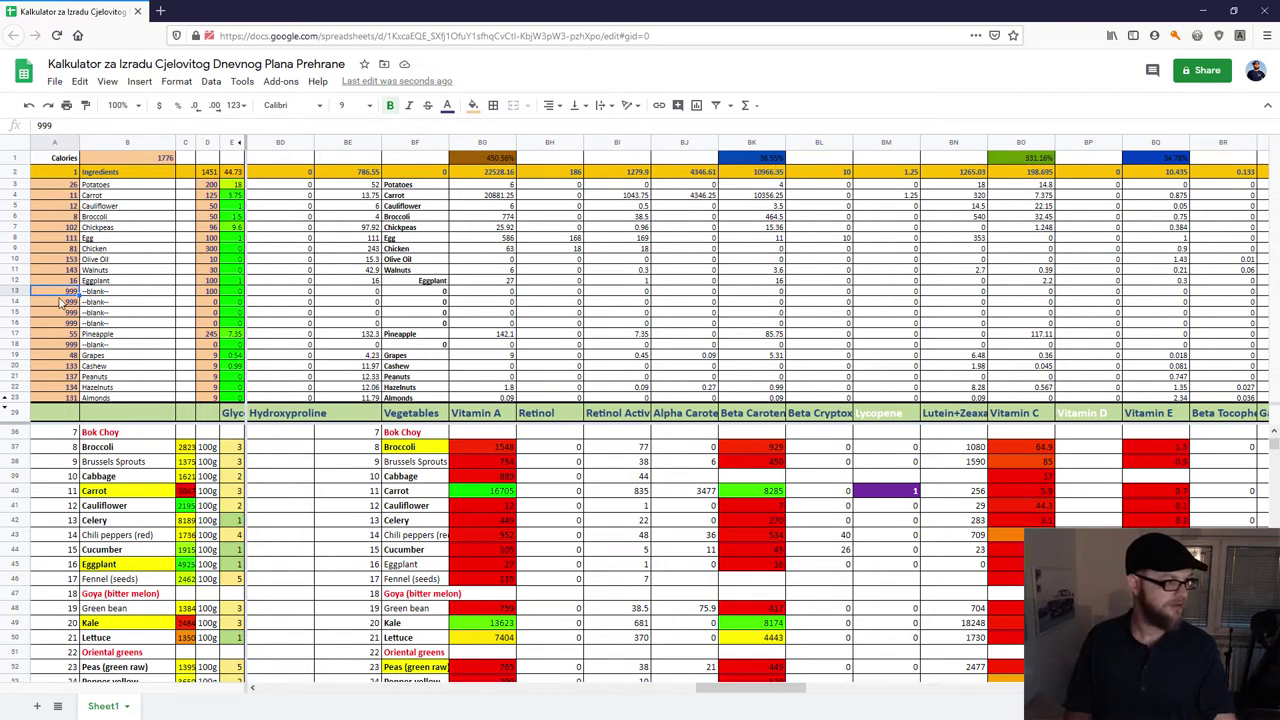
{"action": "type", "text": "20"}
{"action": "key", "text": "Return"}
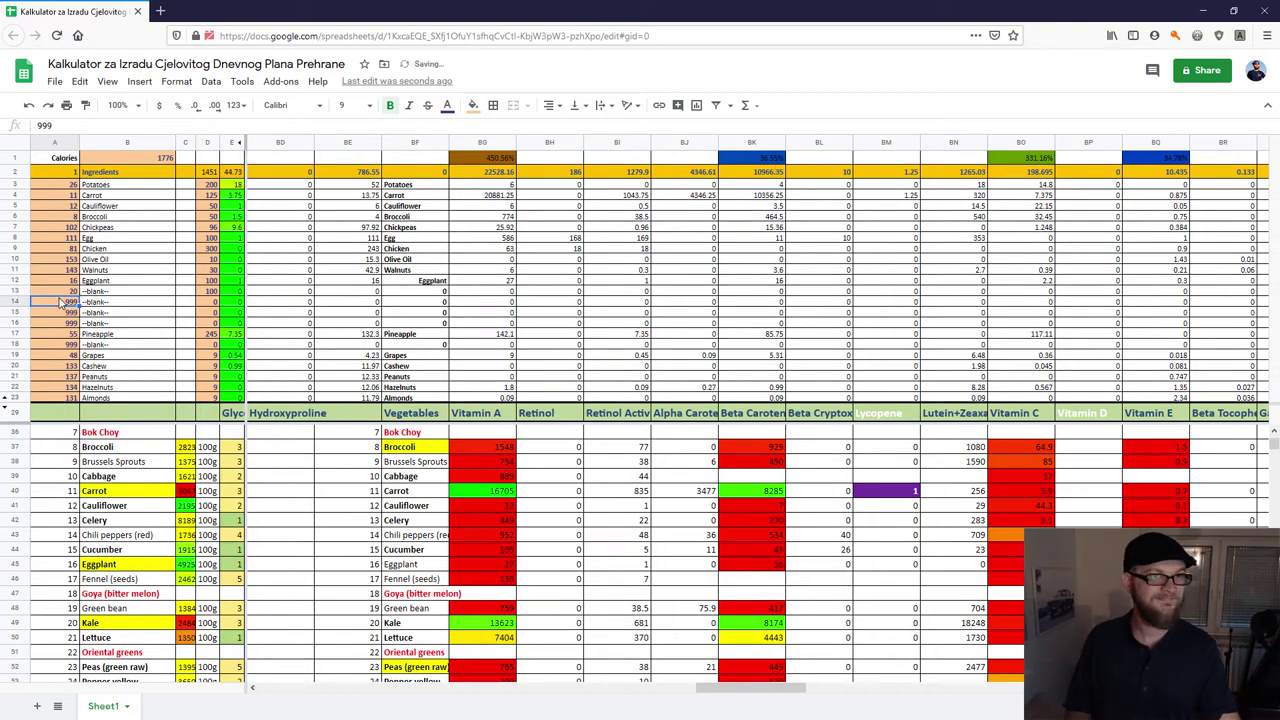
Remove kale from row 13 by setting its ingredient number to 999.
{"action": "key", "text": "Up"}
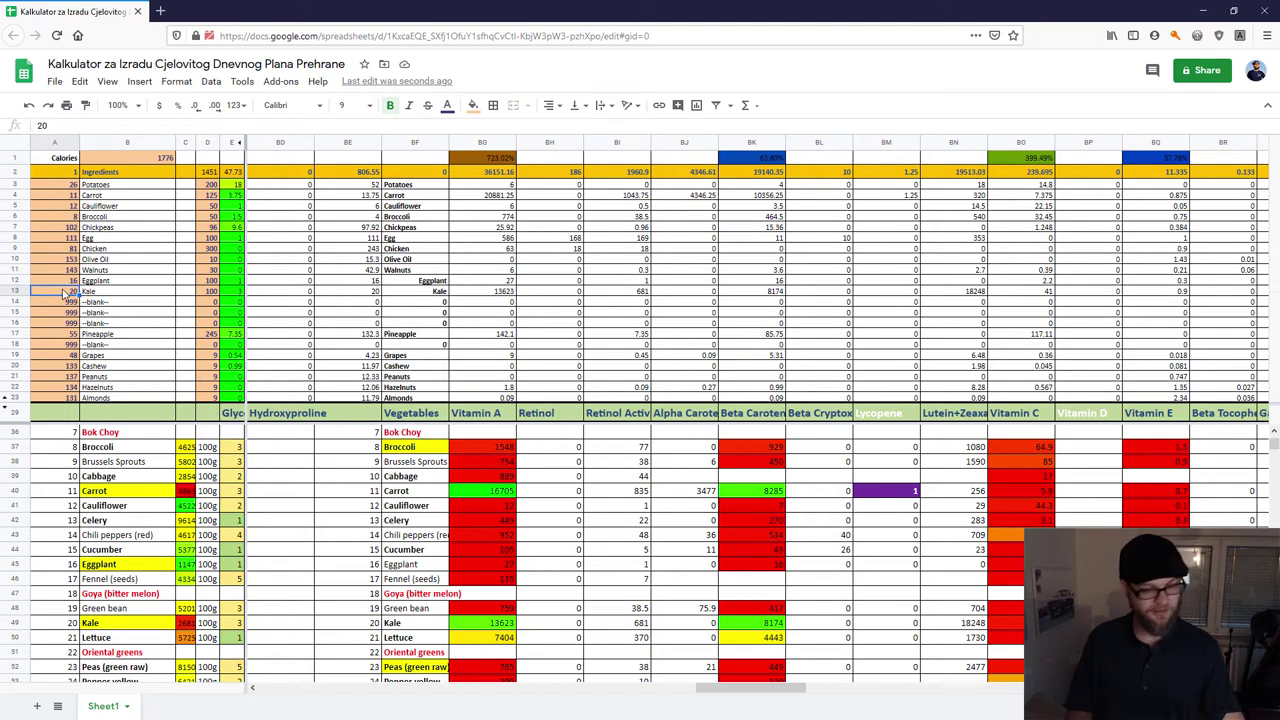
{"action": "type", "text": "999"}
{"action": "key", "text": "Return"}
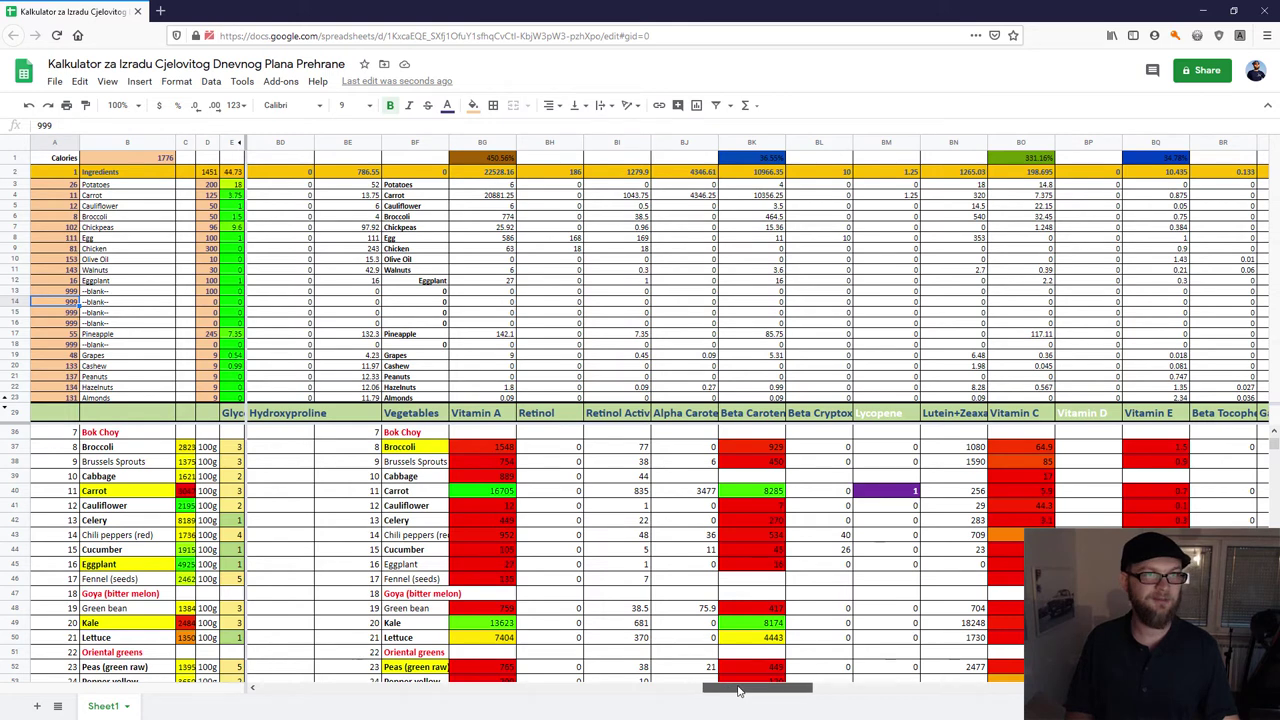
Review the plan's vitamin and mineral coverage, and look through the food list for ingredients rich in calcium.
{"action": "left_click_drag", "start_coordinate": [738, 690], "coordinate": [786, 688]}
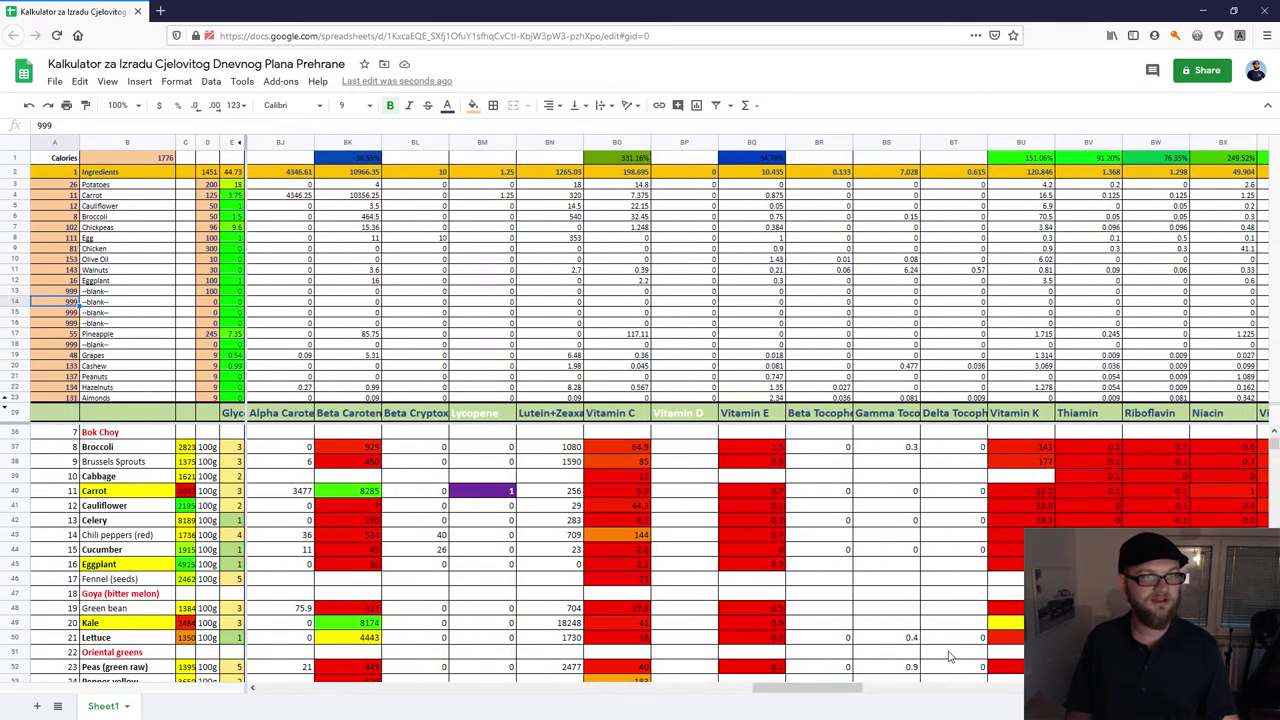
{"action": "left_click_drag", "start_coordinate": [775, 690], "coordinate": [948, 690]}
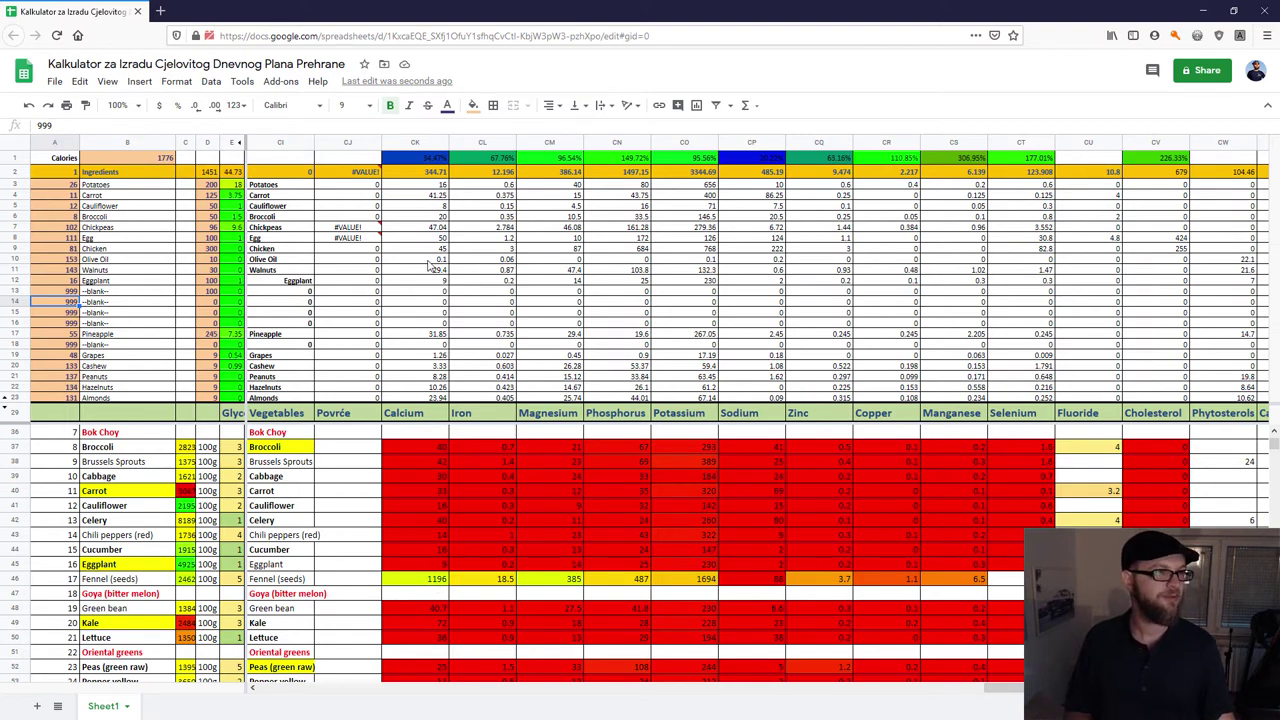
{"action": "scroll", "coordinate": [420, 545], "scroll_direction": "down", "scroll_amount": 12}
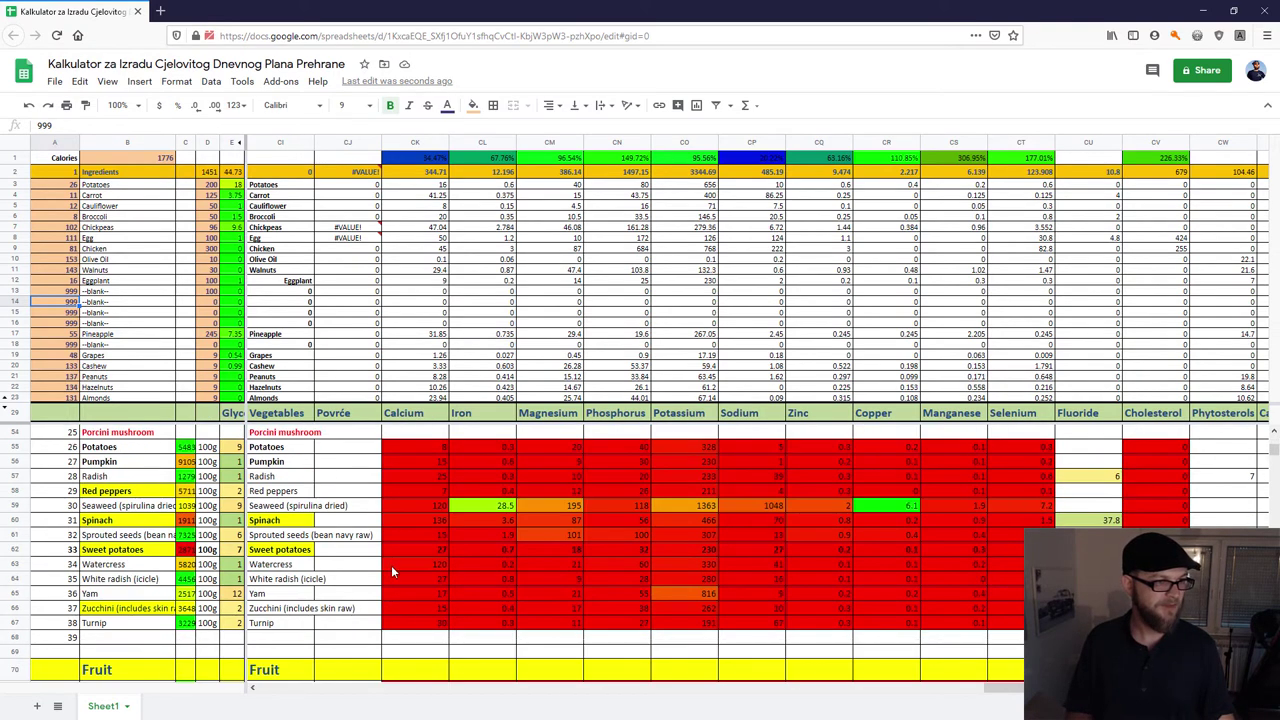
{"action": "scroll", "coordinate": [414, 580], "scroll_direction": "down", "scroll_amount": 4}
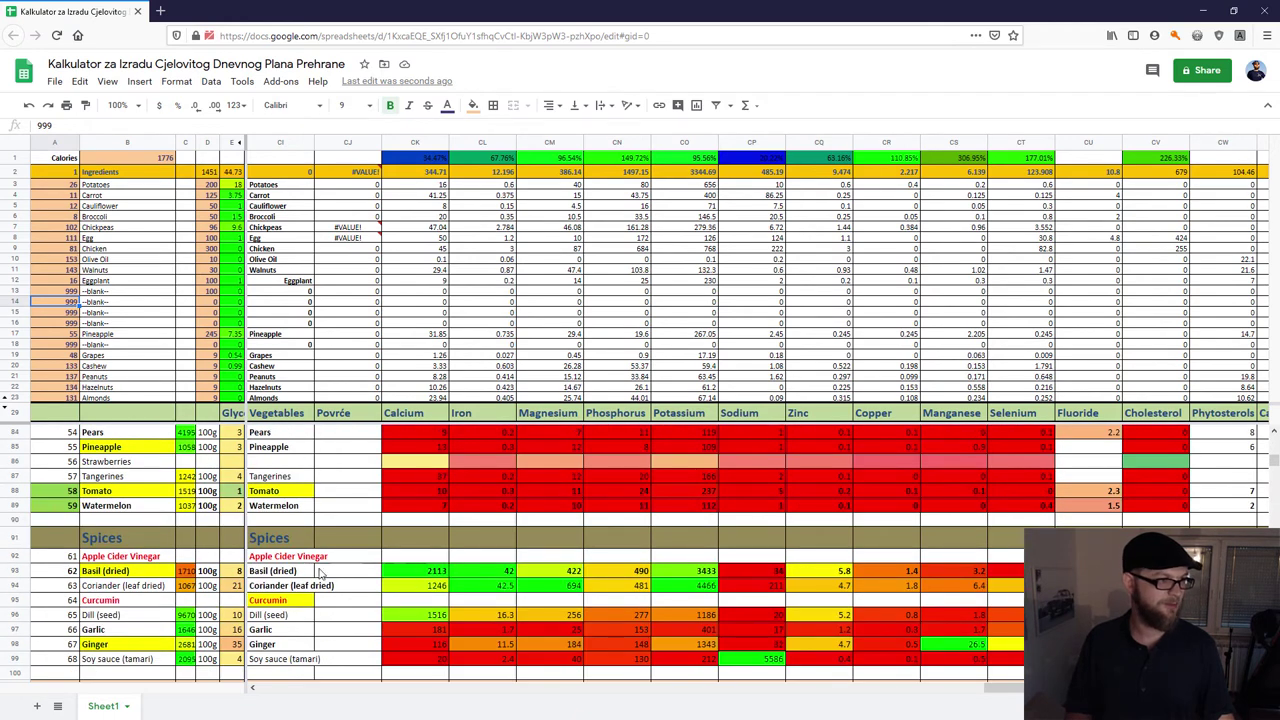
{"action": "scroll", "coordinate": [276, 585], "scroll_direction": "down", "scroll_amount": 2}
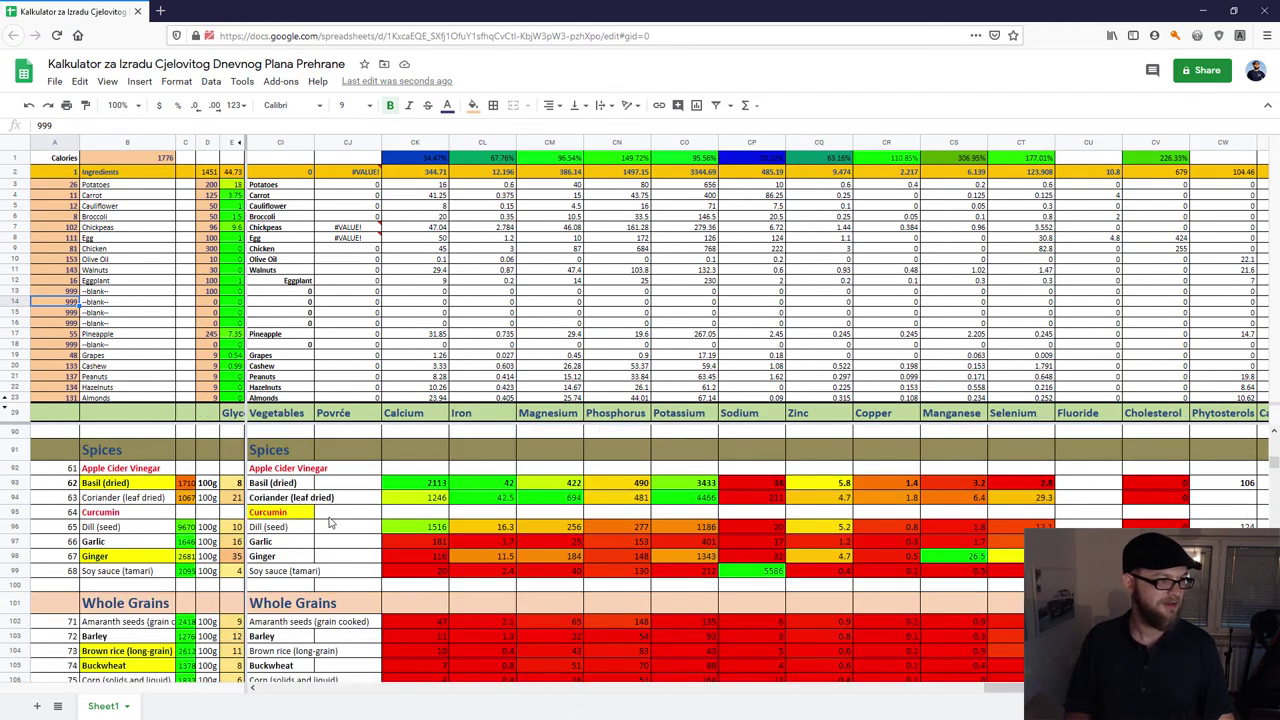
{"action": "scroll", "coordinate": [400, 525], "scroll_direction": "down", "scroll_amount": 5}
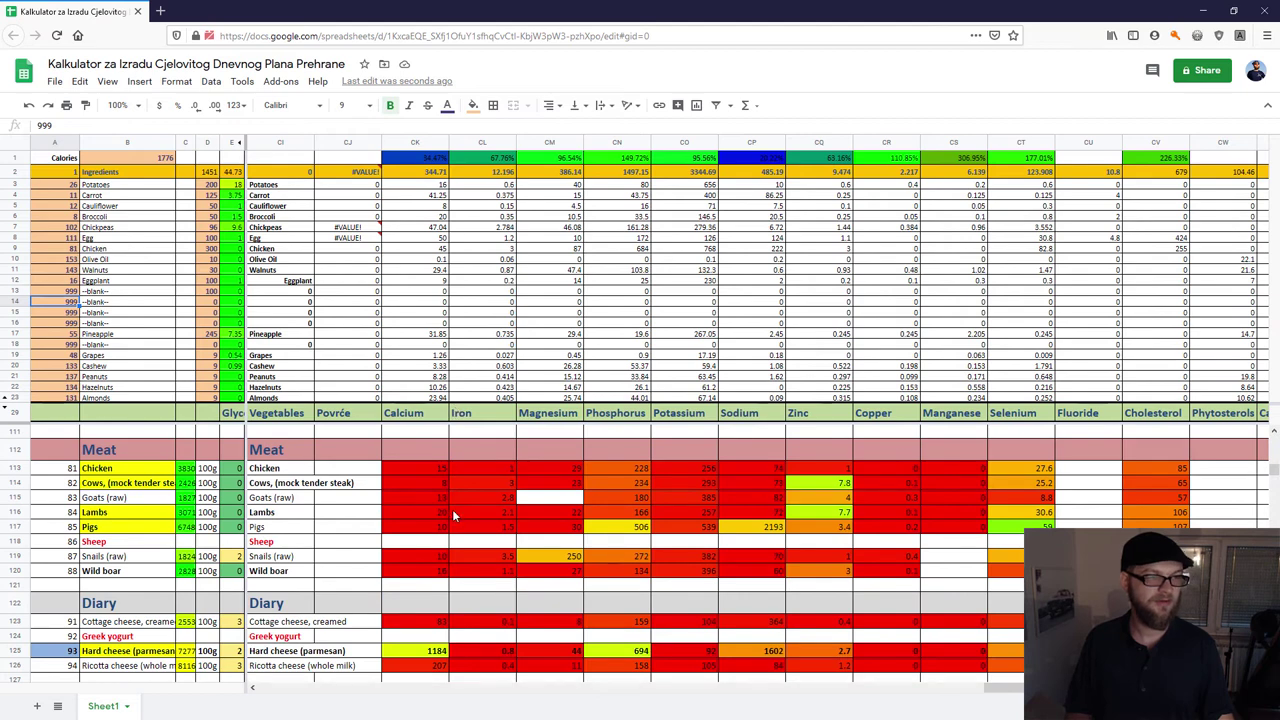
{"action": "scroll", "coordinate": [445, 490], "scroll_direction": "up", "scroll_amount": 3}
{"action": "scroll", "coordinate": [441, 461], "scroll_direction": "up", "scroll_amount": 2}
{"action": "scroll", "coordinate": [410, 551], "scroll_direction": "down", "scroll_amount": 8}
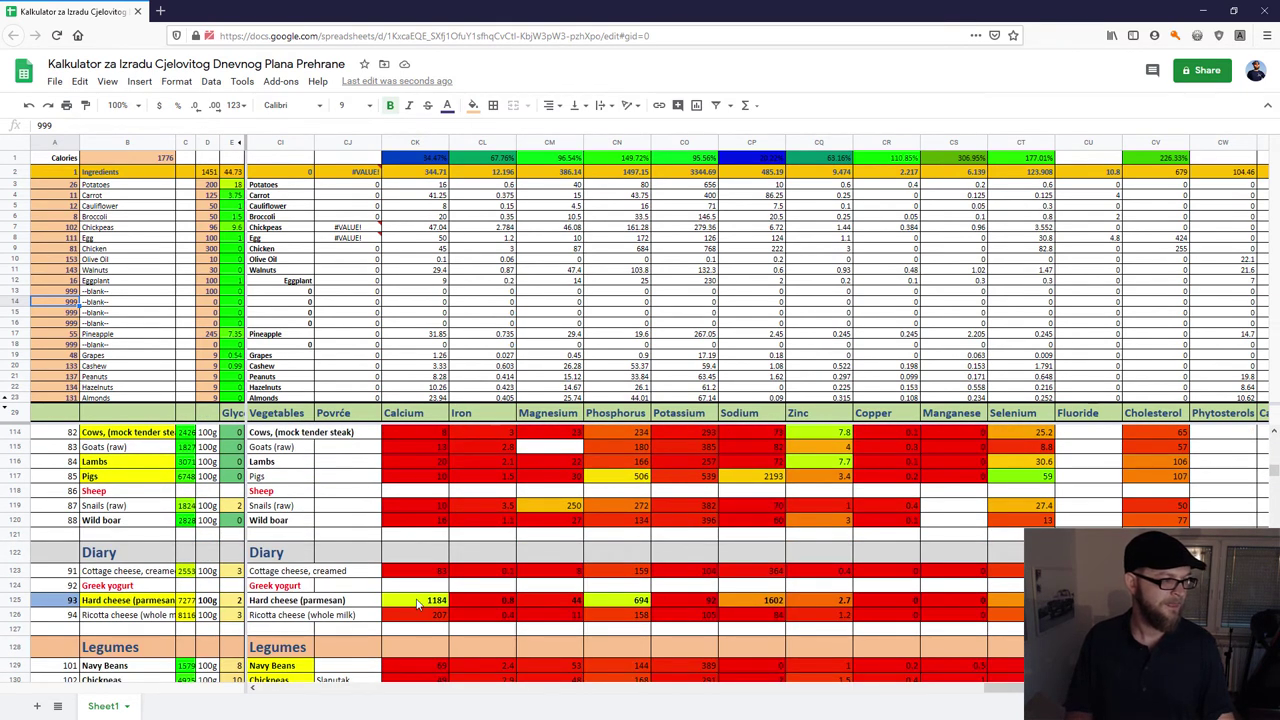
{"action": "scroll", "coordinate": [418, 603], "scroll_direction": "down", "scroll_amount": 1}
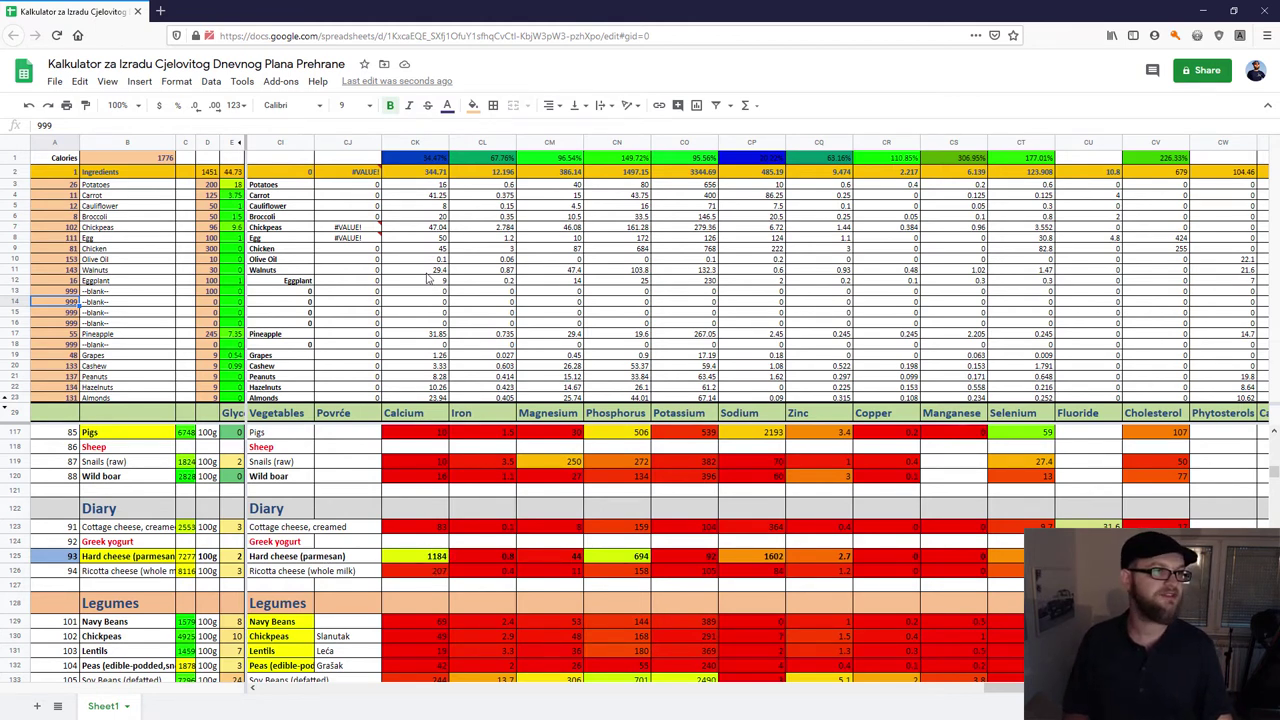
{"action": "scroll", "coordinate": [427, 585], "scroll_direction": "down", "scroll_amount": 9}
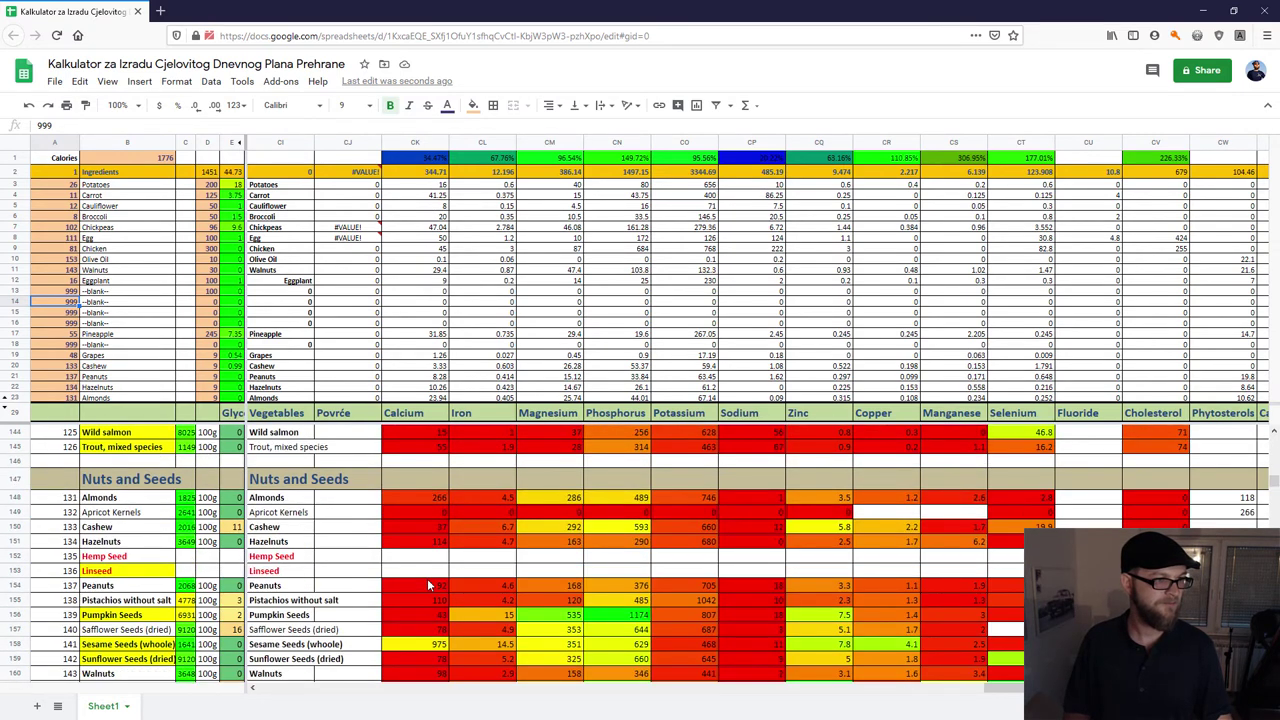
{"action": "scroll", "coordinate": [427, 585], "scroll_direction": "up", "scroll_amount": 2}
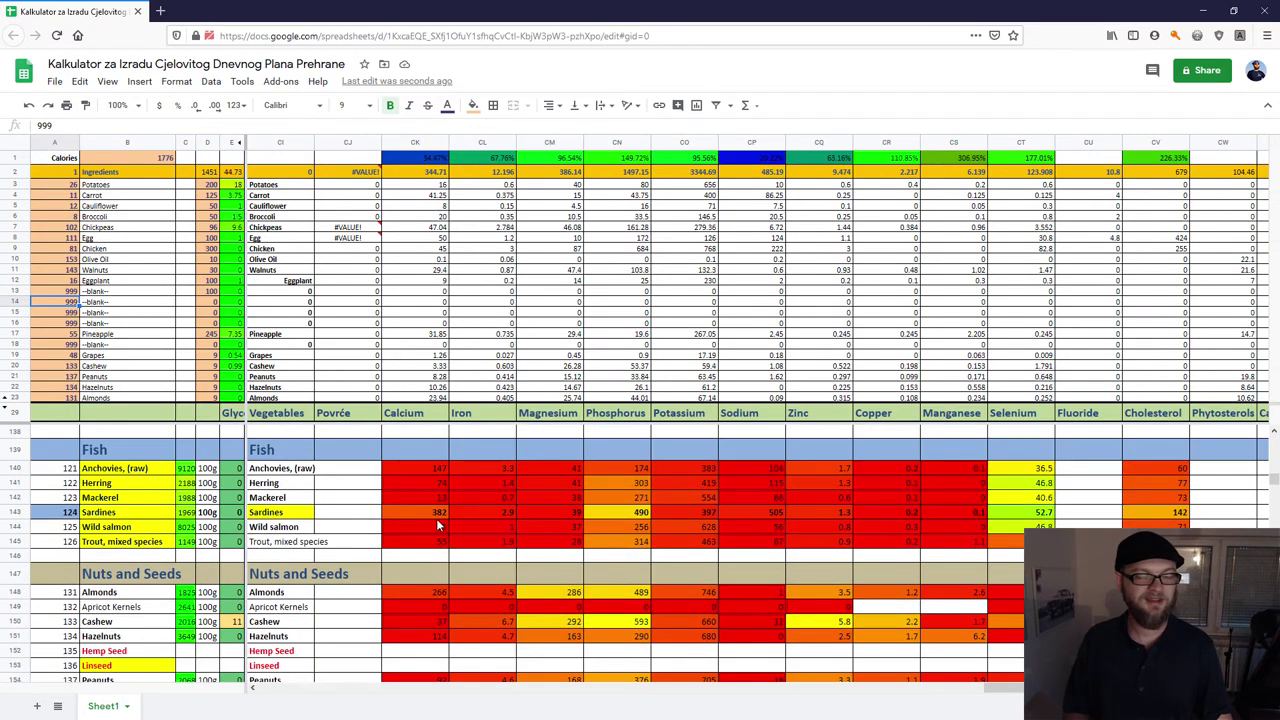
{"action": "scroll", "coordinate": [436, 518], "scroll_direction": "down", "scroll_amount": 3}
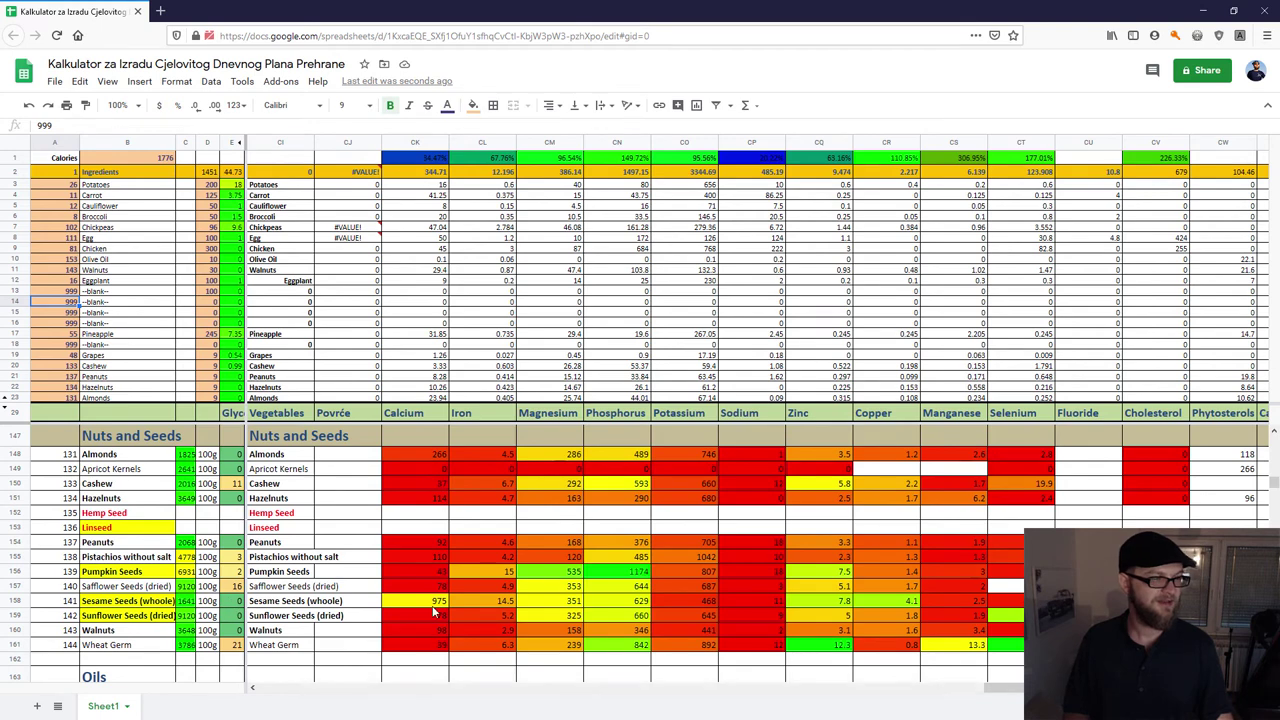
{"action": "scroll", "coordinate": [436, 610], "scroll_direction": "down", "scroll_amount": 2}
{"action": "scroll", "coordinate": [425, 555], "scroll_direction": "up", "scroll_amount": 3}
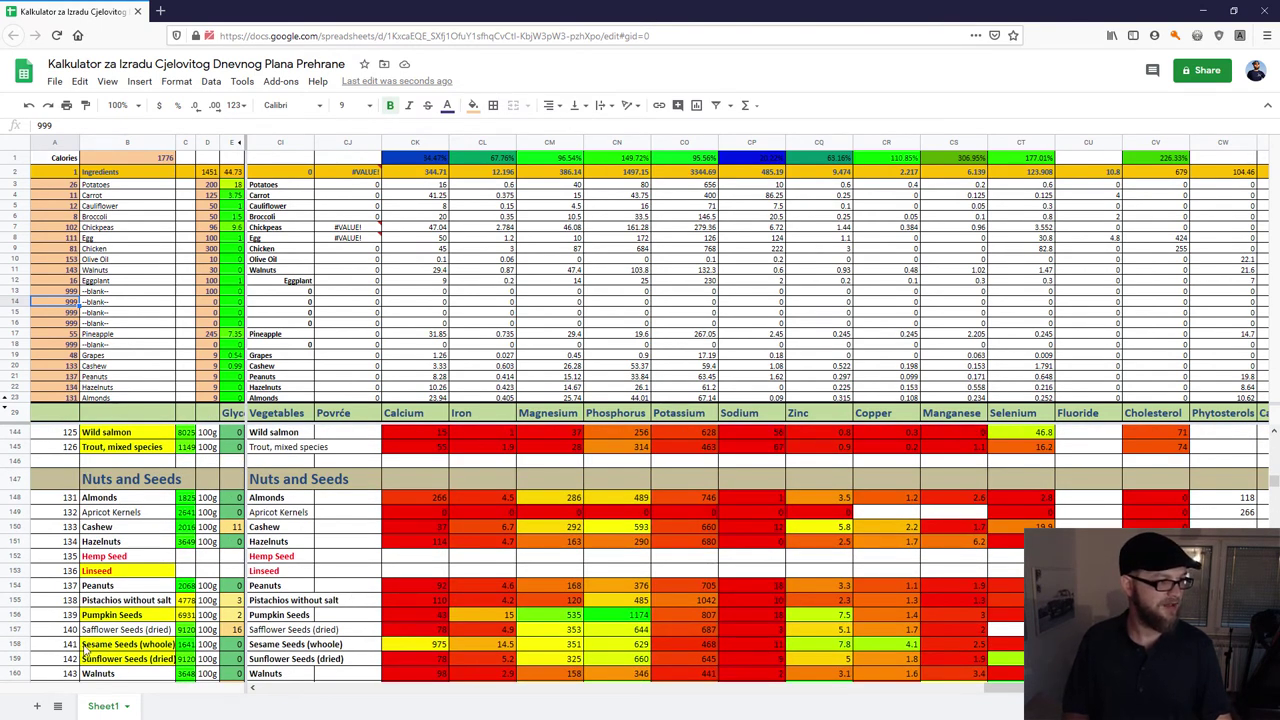
Add sesame seeds to row 13 using ingredient number 141, and set the amount to 20 grams.
{"action": "left_click", "coordinate": [68, 291]}
{"action": "type", "text": "141"}
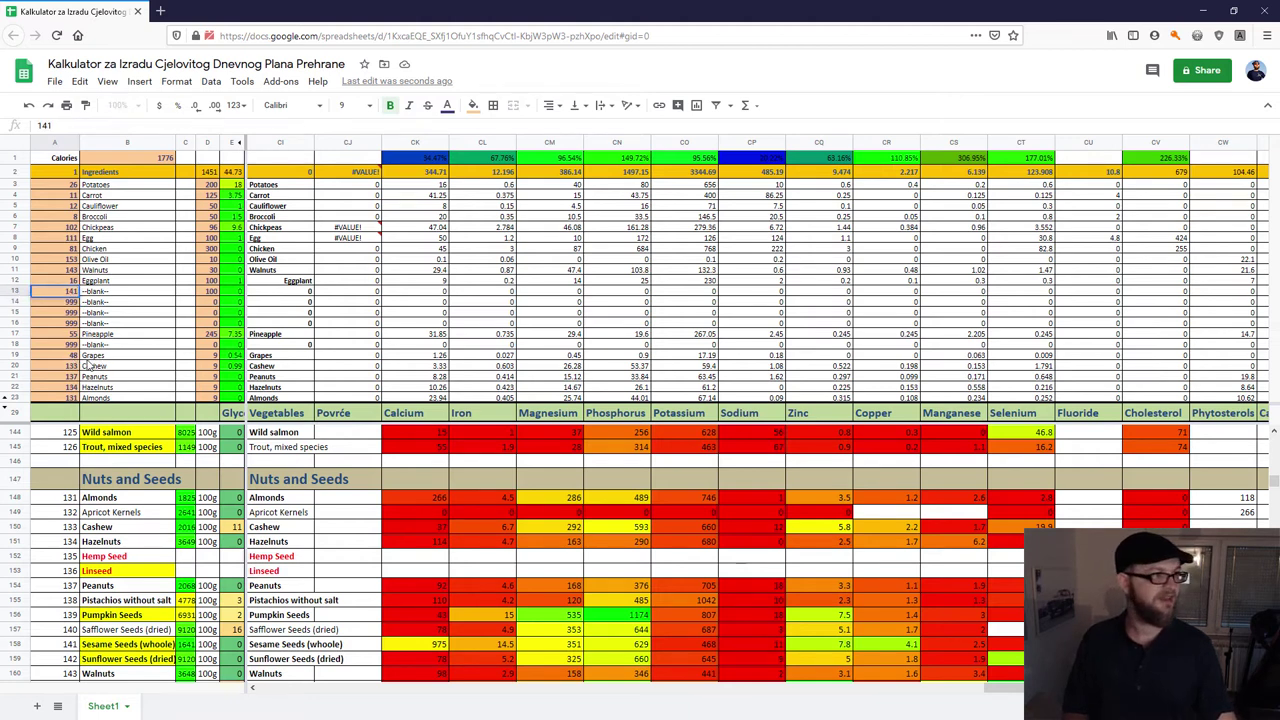
{"action": "key", "text": "Return"}
{"action": "left_click", "coordinate": [211, 292]}
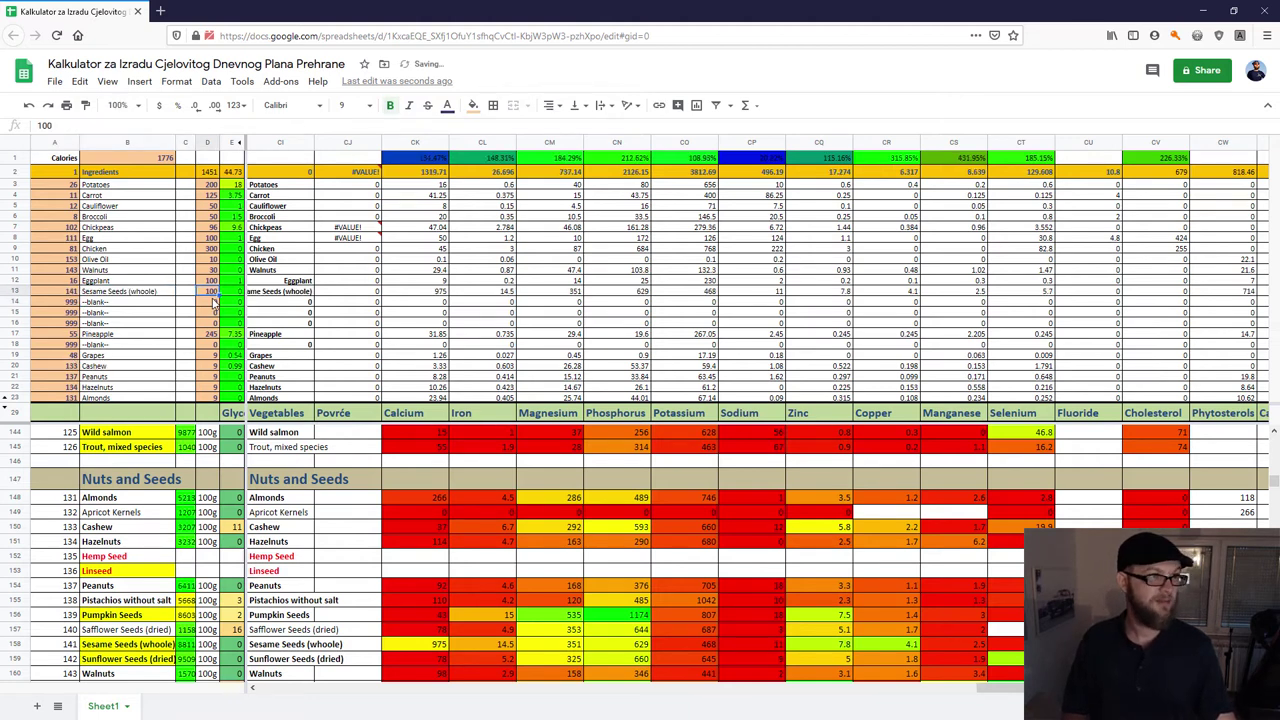
{"action": "key", "text": "BackSpace"}
{"action": "type", "text": "20"}
{"action": "key", "text": "Return"}
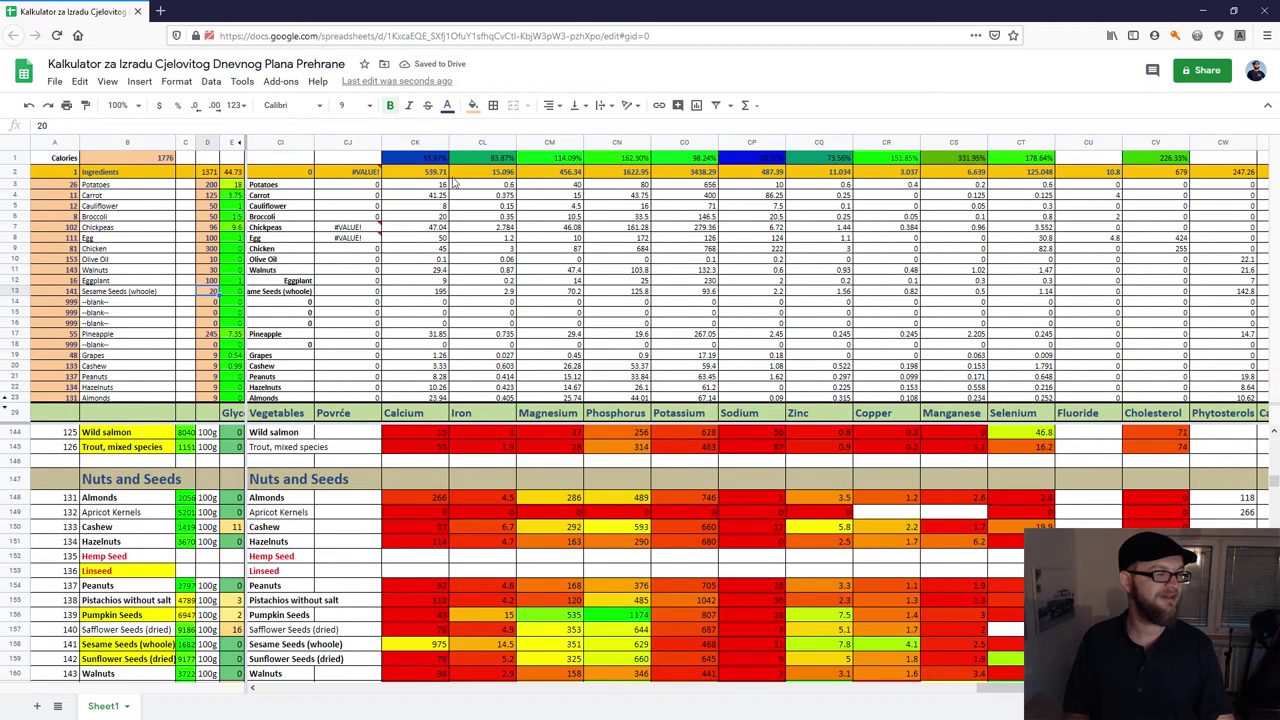
Remove the sesame seeds from row 13 by setting the ingredient number to 999.
{"action": "left_click", "coordinate": [62, 293]}
{"action": "type", "text": "999"}
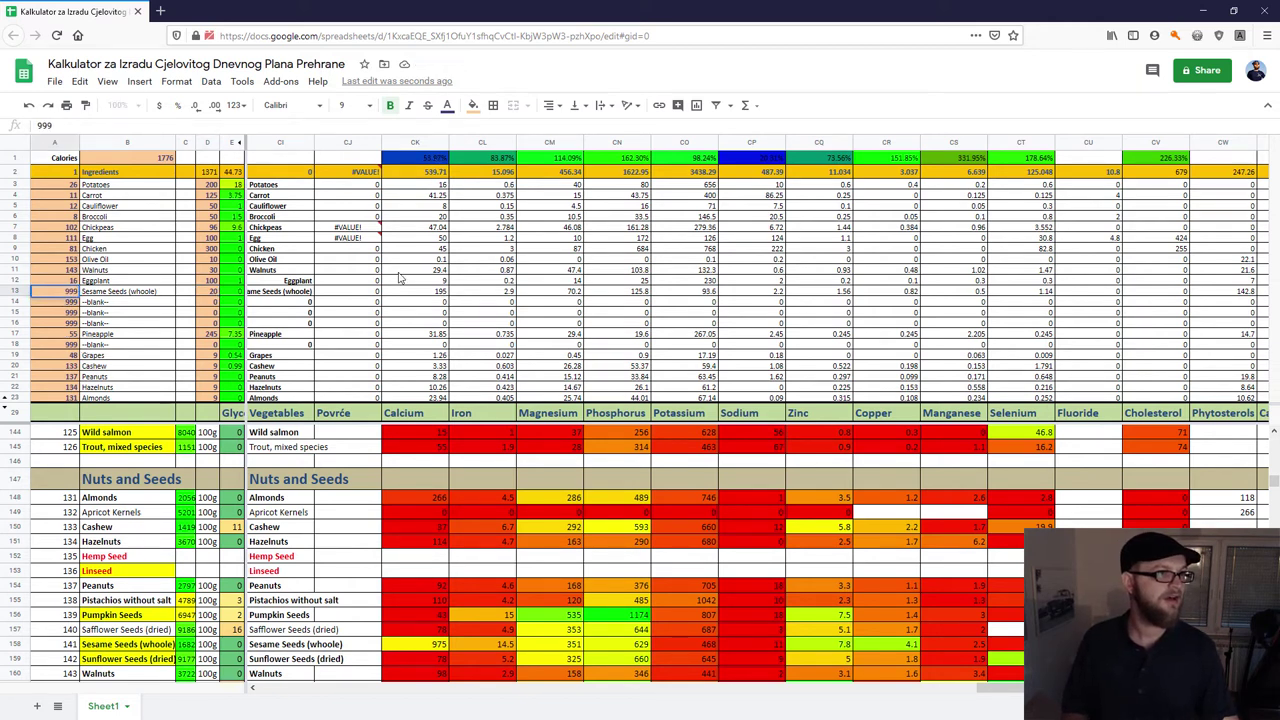
{"action": "key", "text": "Return"}
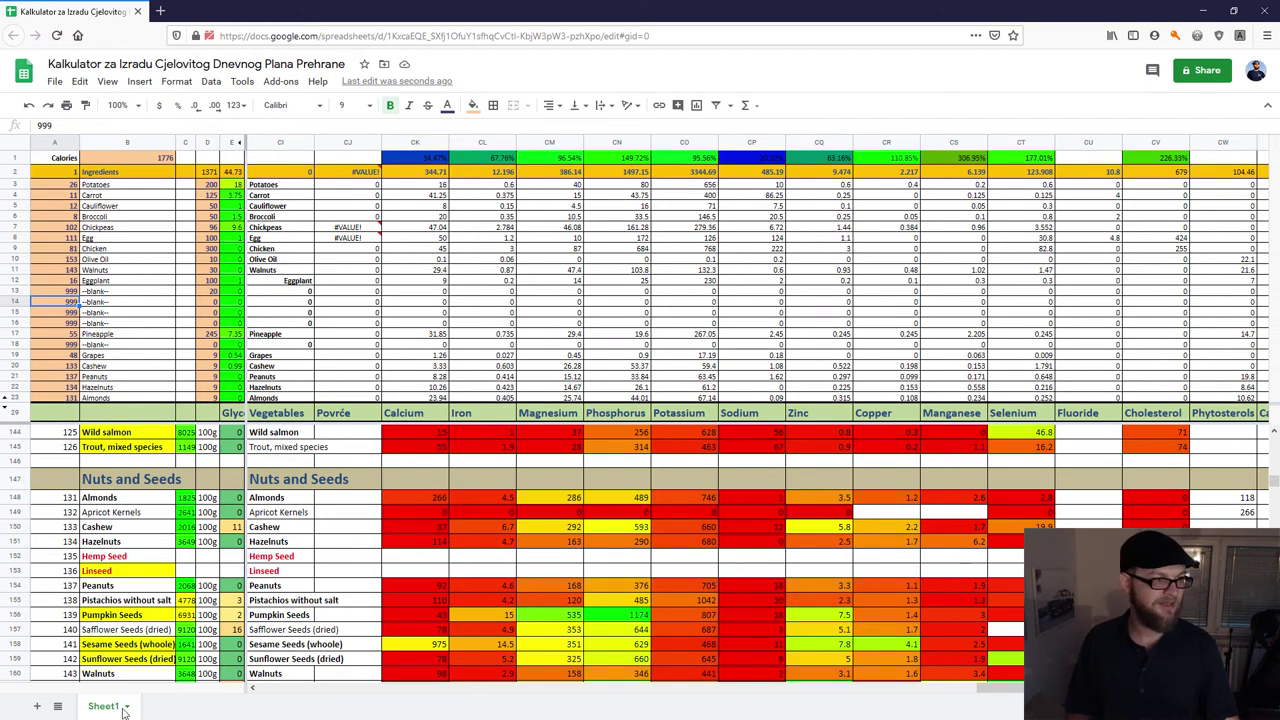
Review the plan's mineral, B vitamin, fatty acid and vitamin D columns, comparing vitamin B12 and omega-3 in the fish rows.
{"action": "mouse_move", "coordinate": [995, 687]}
{"action": "left_mouse_down"}
{"action": "mouse_move", "coordinate": [1054, 688]}
{"action": "mouse_move", "coordinate": [1006, 688]}
{"action": "left_mouse_up"}
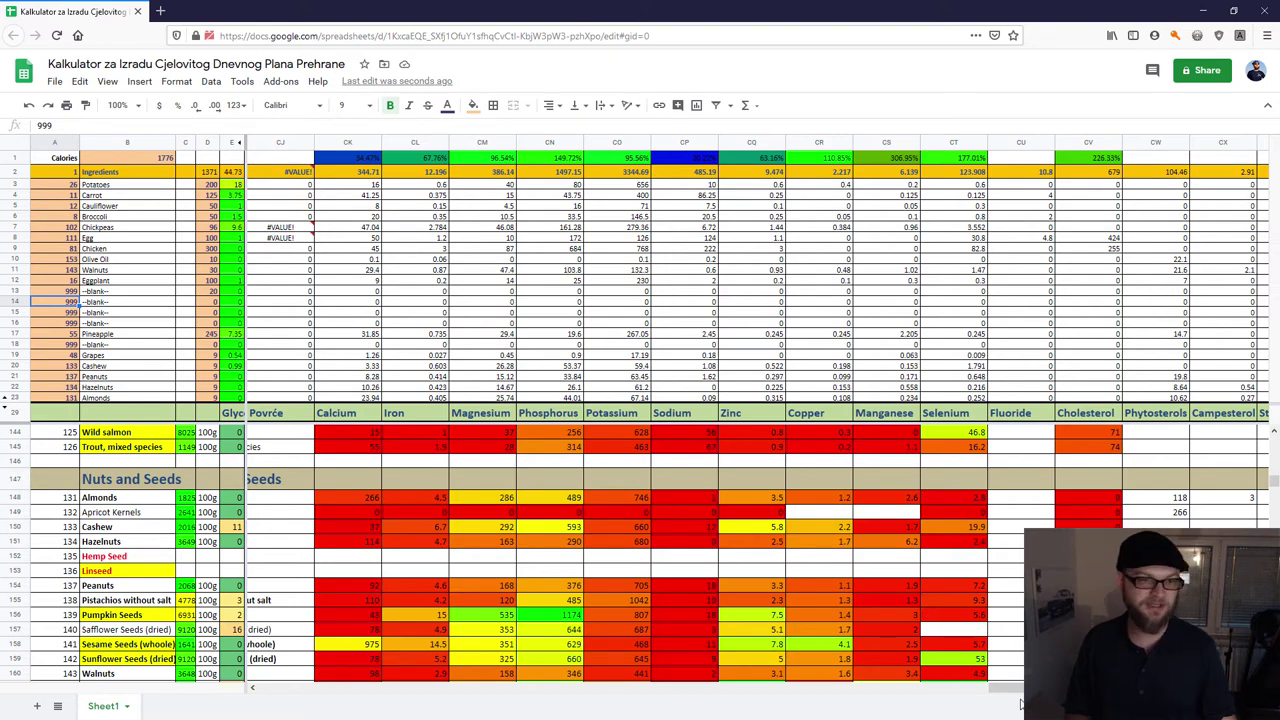
{"action": "left_click_drag", "start_coordinate": [1008, 688], "coordinate": [904, 697]}
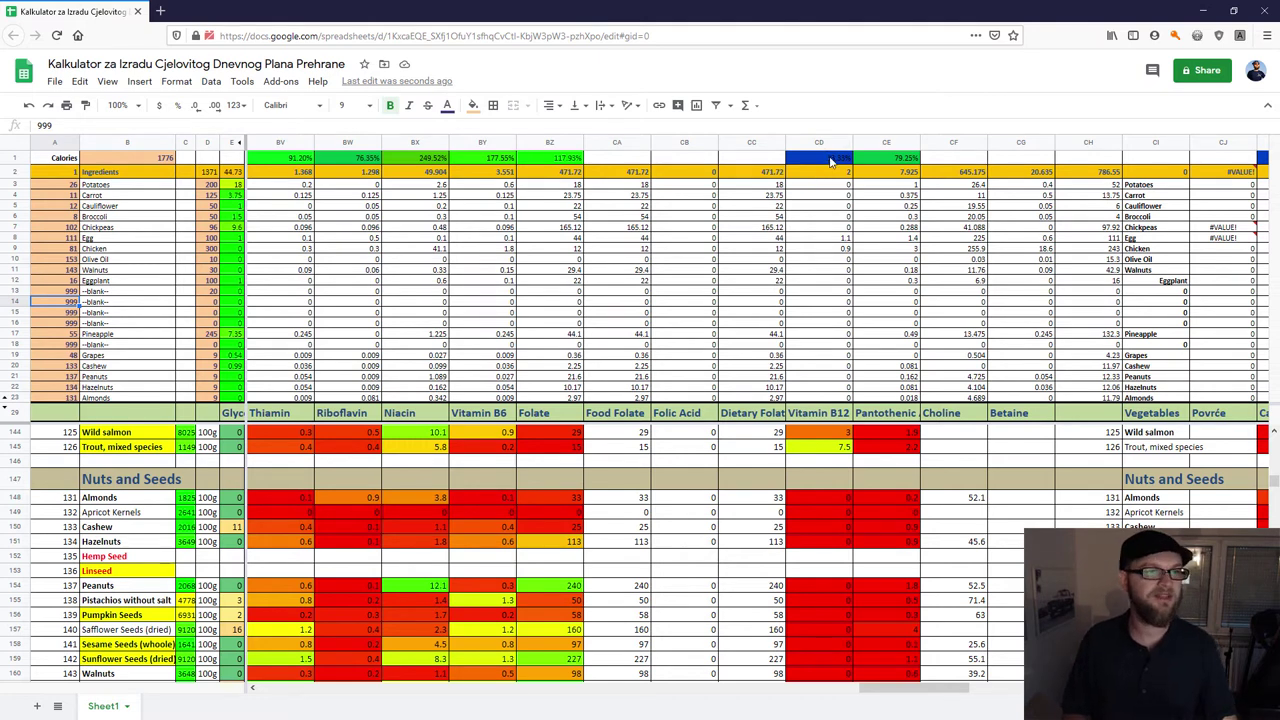
{"action": "scroll", "coordinate": [840, 578], "scroll_direction": "up", "scroll_amount": 5}
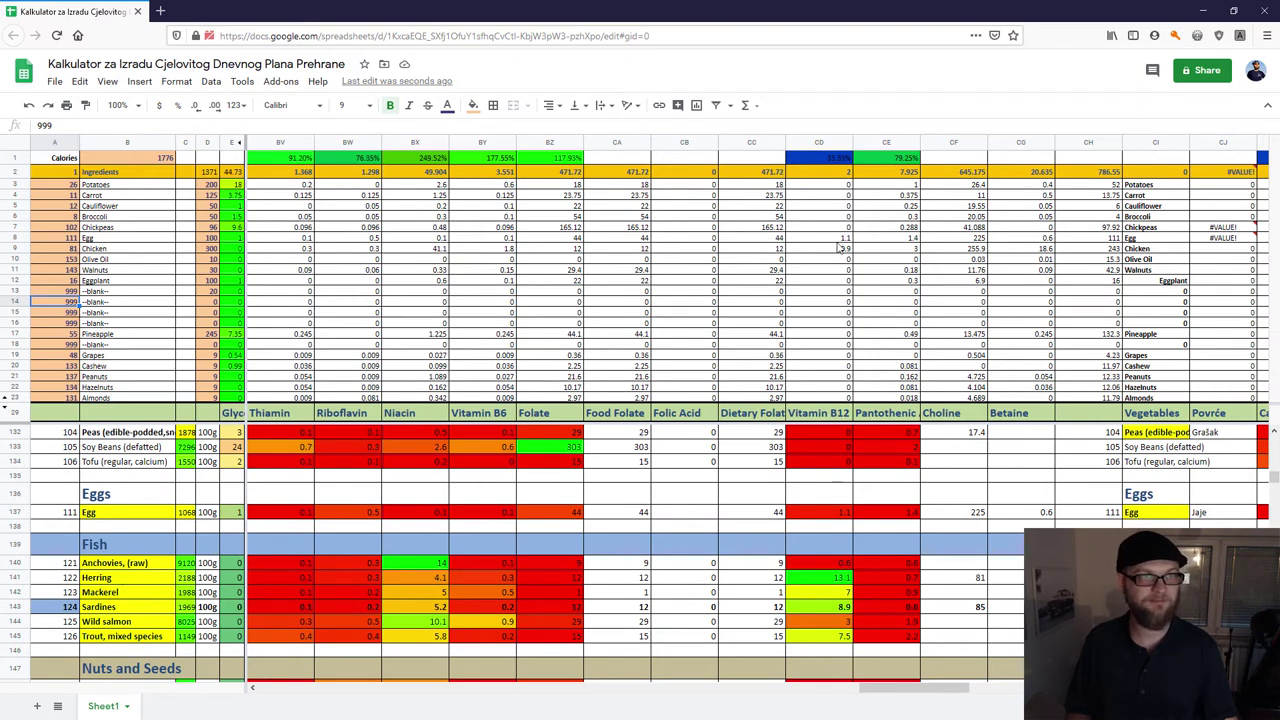
{"action": "left_click_drag", "start_coordinate": [898, 688], "coordinate": [481, 700]}
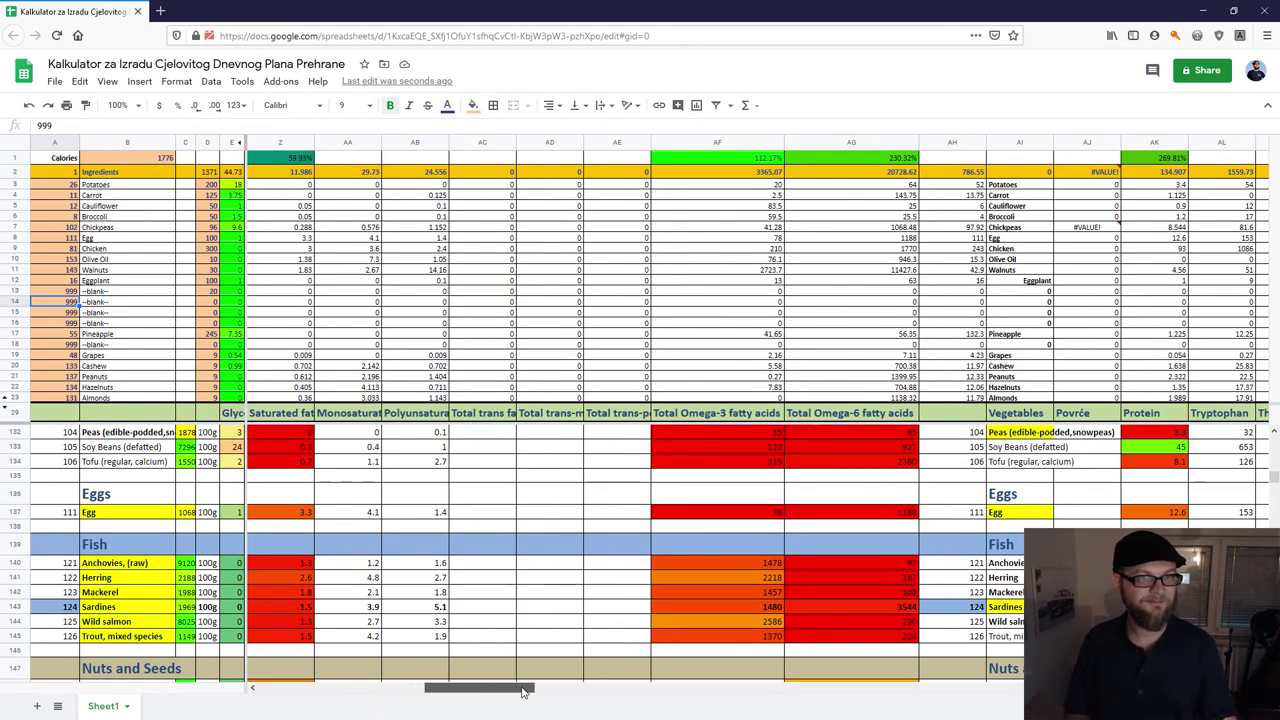
{"action": "left_click_drag", "start_coordinate": [506, 690], "coordinate": [829, 692]}
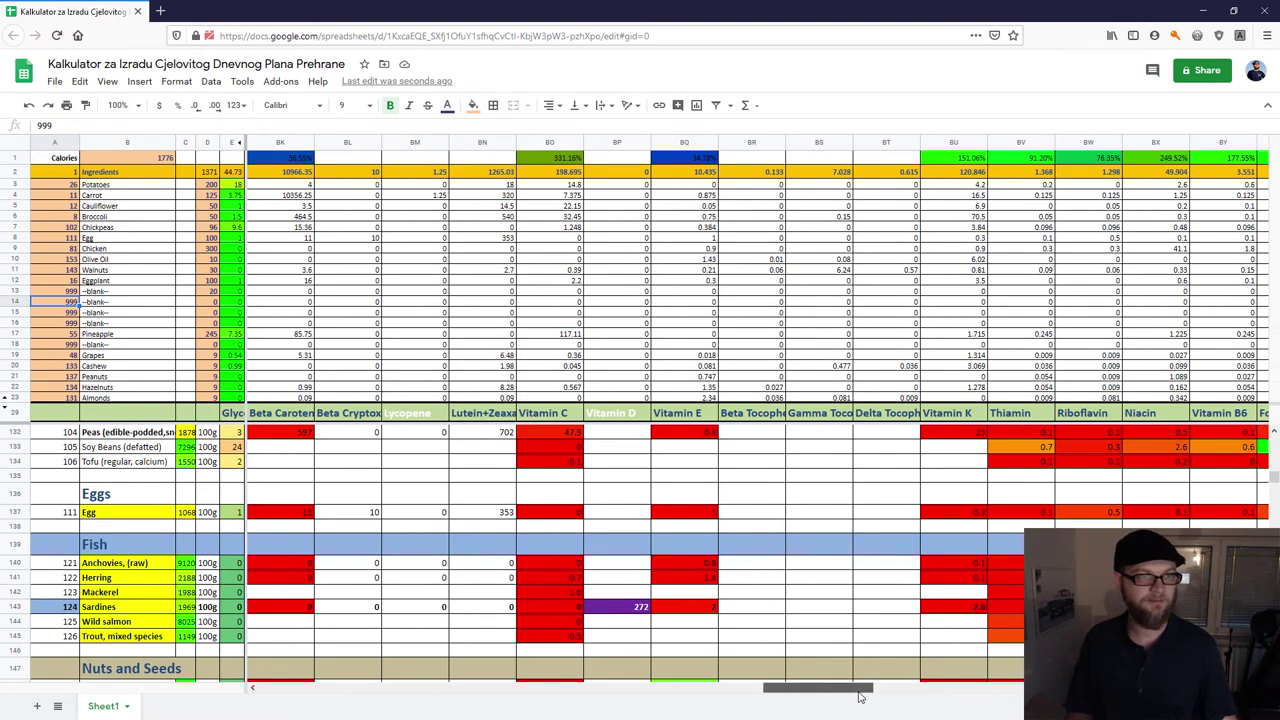
{"action": "left_click_drag", "start_coordinate": [859, 697], "coordinate": [895, 697]}
{"action": "left_click_drag", "start_coordinate": [895, 697], "coordinate": [907, 697]}
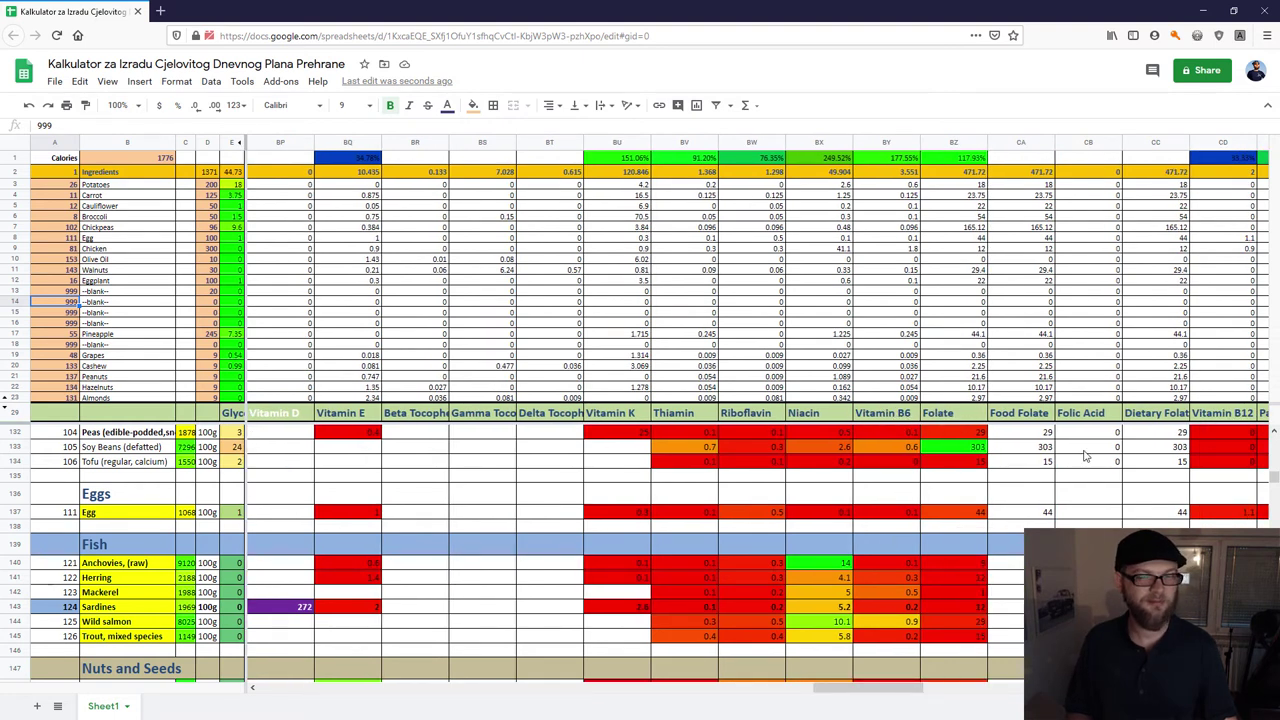
Review the calorie target, the ingredient block, broccoli's lookup formula, and the plan's calorie, carbohydrate and fiber coverage.
{"action": "left_click_drag", "start_coordinate": [832, 688], "coordinate": [250, 690]}
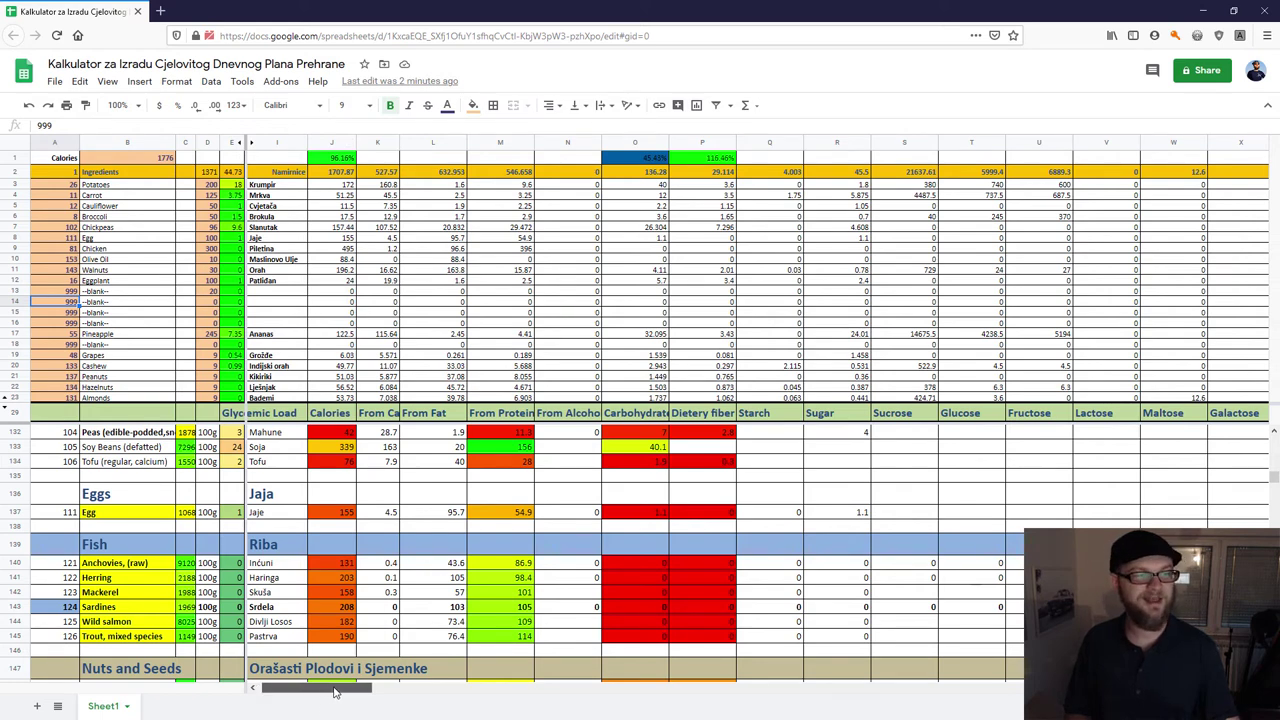
{"action": "left_click_drag", "start_coordinate": [337, 690], "coordinate": [250, 691]}
{"action": "left_click", "coordinate": [45, 158]}
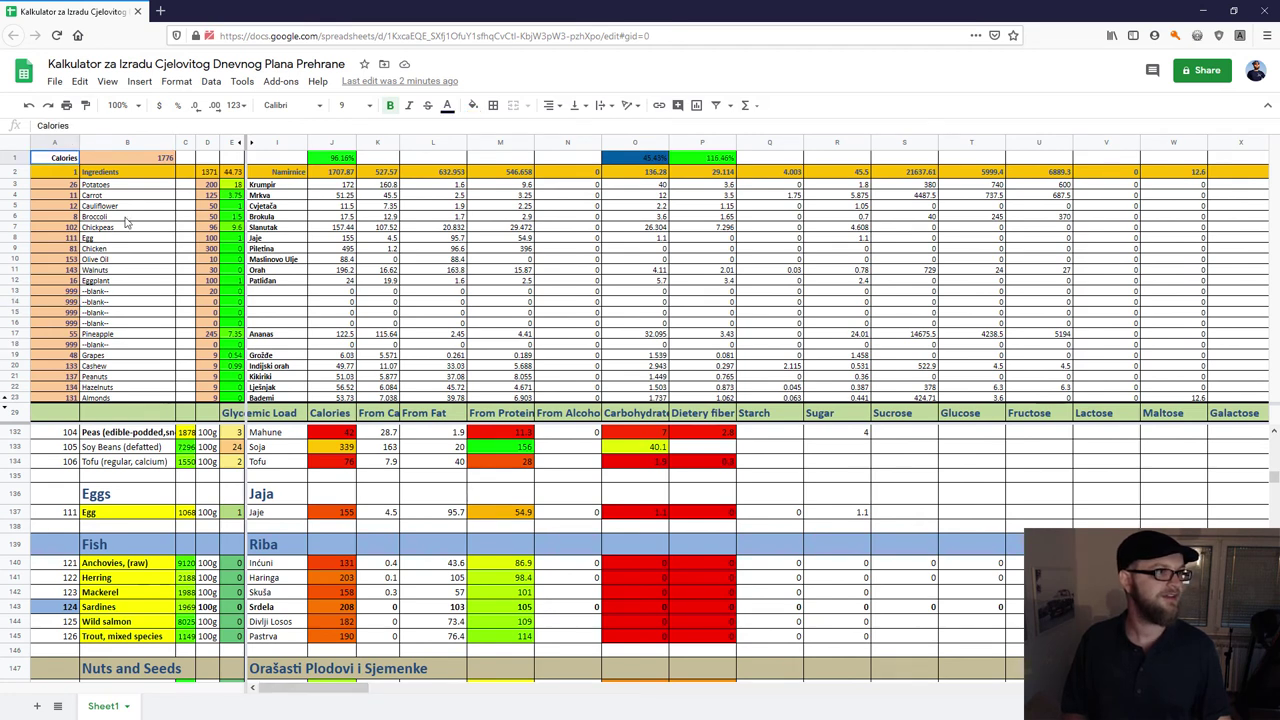
{"action": "left_click_drag", "start_coordinate": [127, 222], "coordinate": [150, 398]}
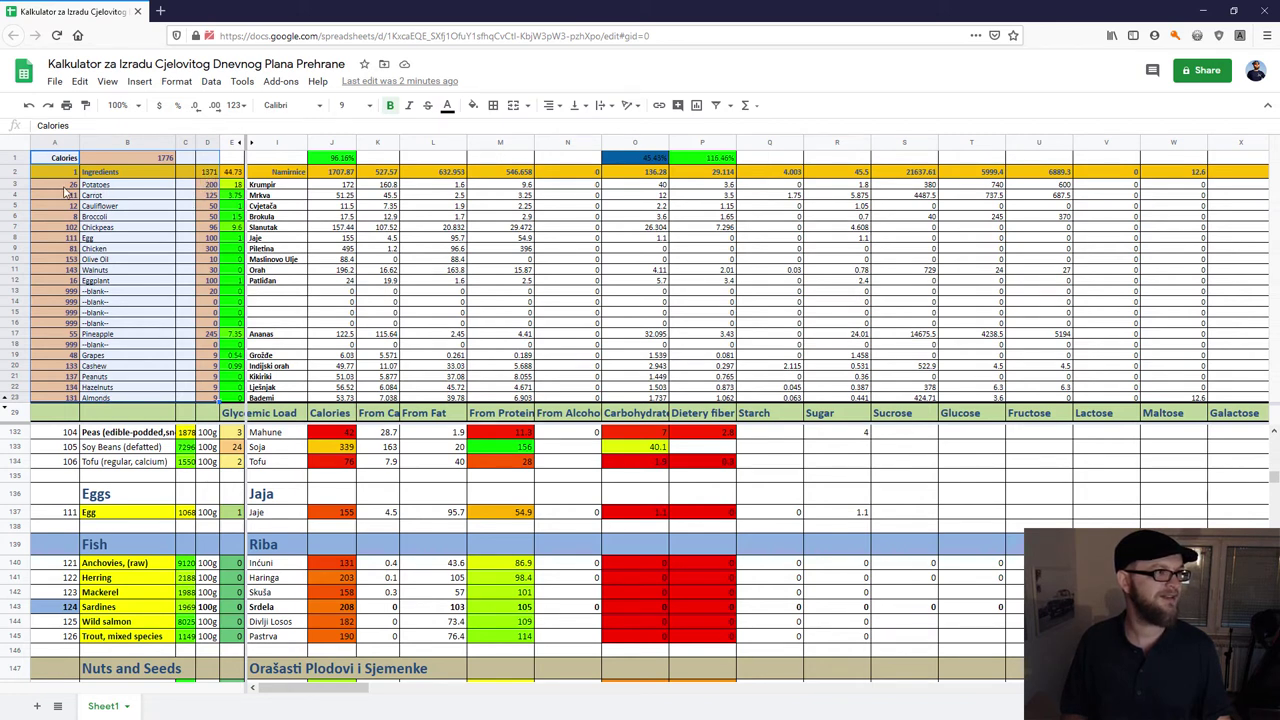
{"action": "left_click", "coordinate": [129, 201]}
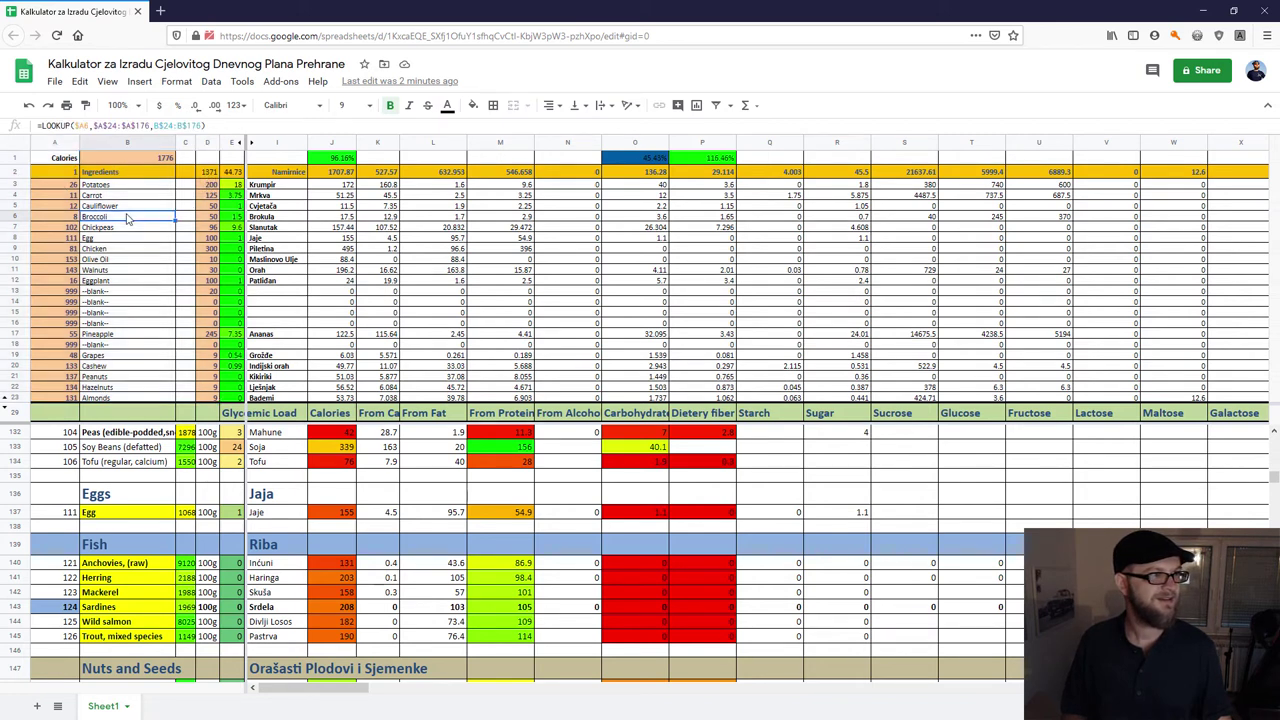
{"action": "left_click", "coordinate": [127, 160]}
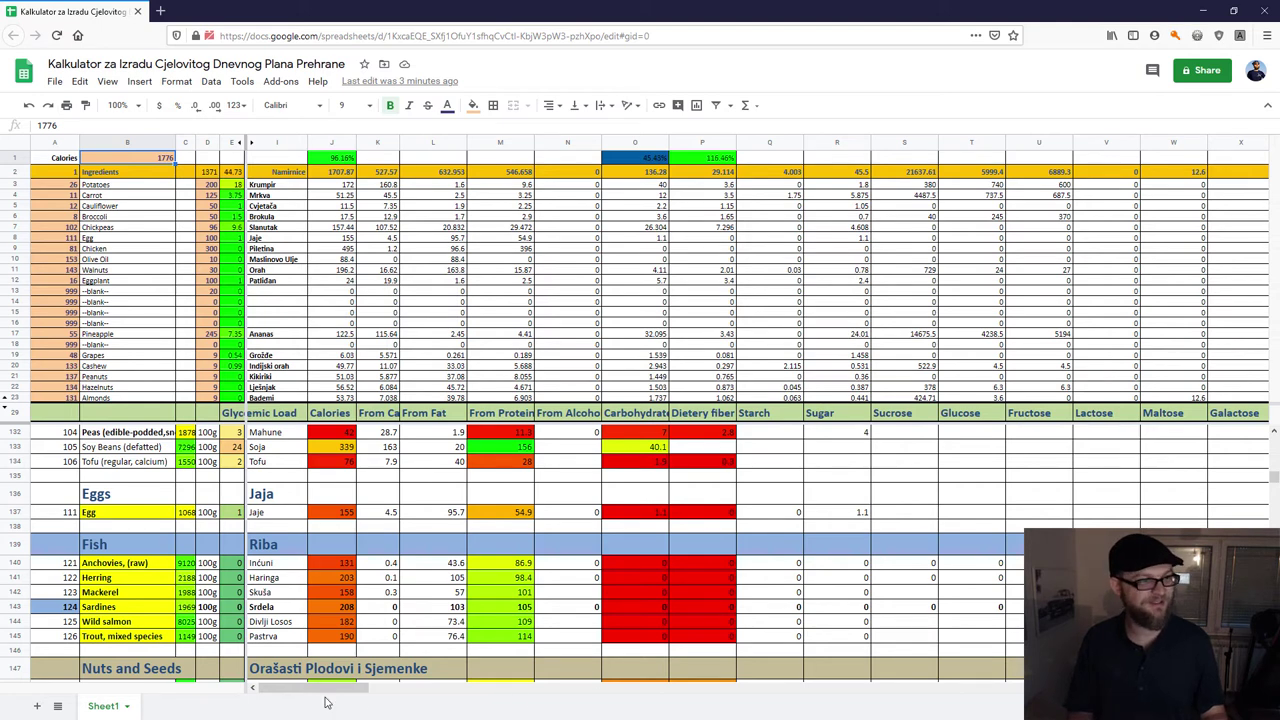
{"action": "mouse_move", "coordinate": [325, 688]}
{"action": "left_mouse_down"}
{"action": "mouse_move", "coordinate": [975, 695]}
{"action": "mouse_move", "coordinate": [348, 690]}
{"action": "left_mouse_up"}
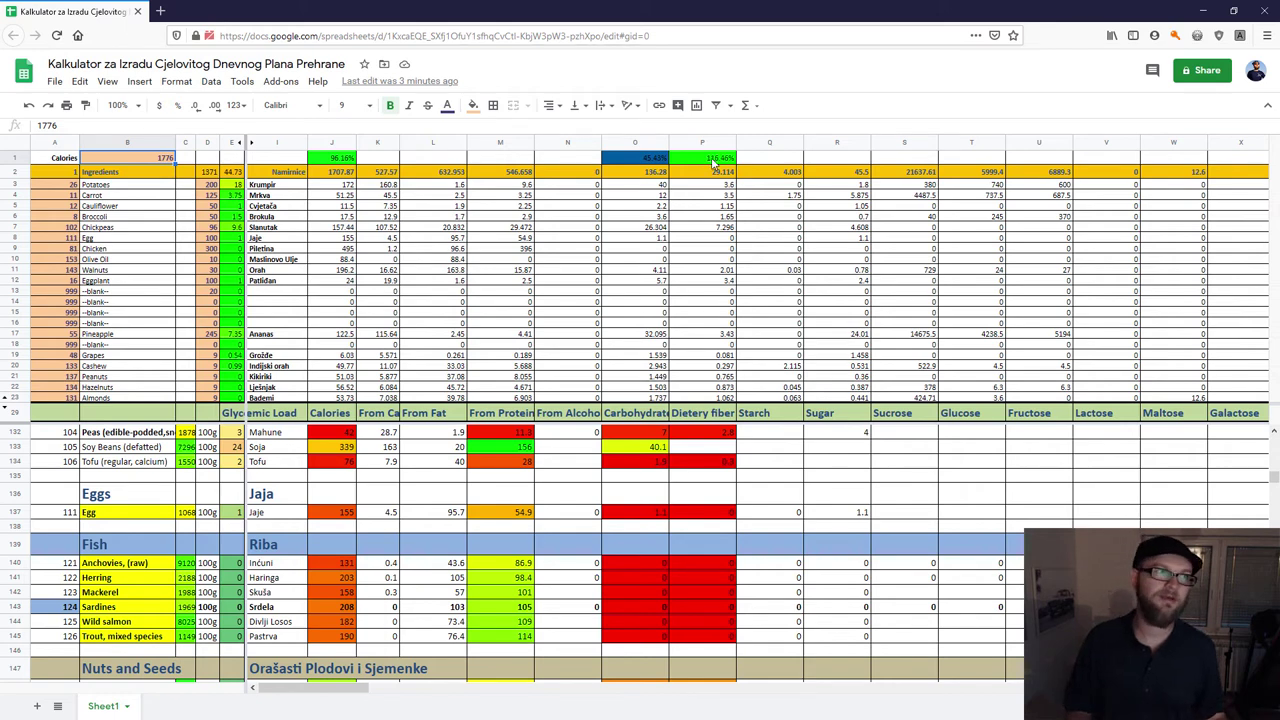
{"action": "mouse_move", "coordinate": [325, 690]}
{"action": "left_mouse_down"}
{"action": "mouse_move", "coordinate": [514, 689]}
{"action": "mouse_move", "coordinate": [325, 690]}
{"action": "left_mouse_up"}
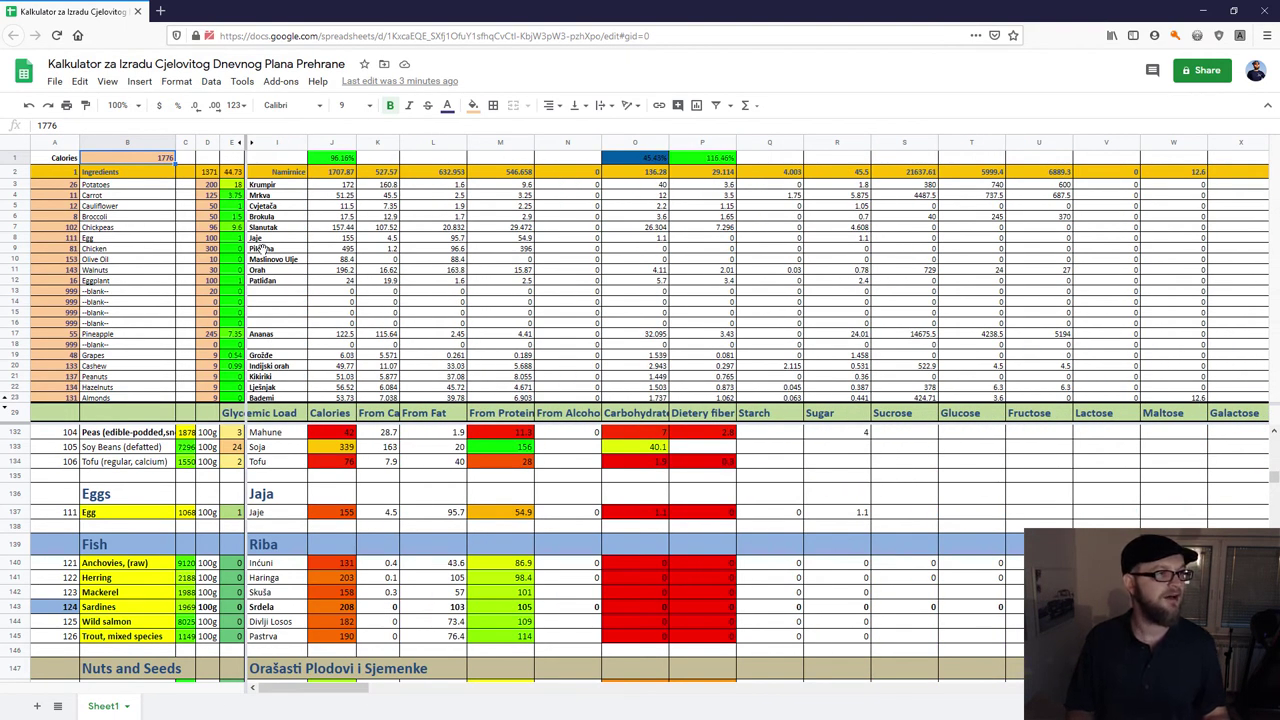
Remove the eggplant from row 12 by setting its ingredient number to 999.
{"action": "left_click", "coordinate": [345, 228]}
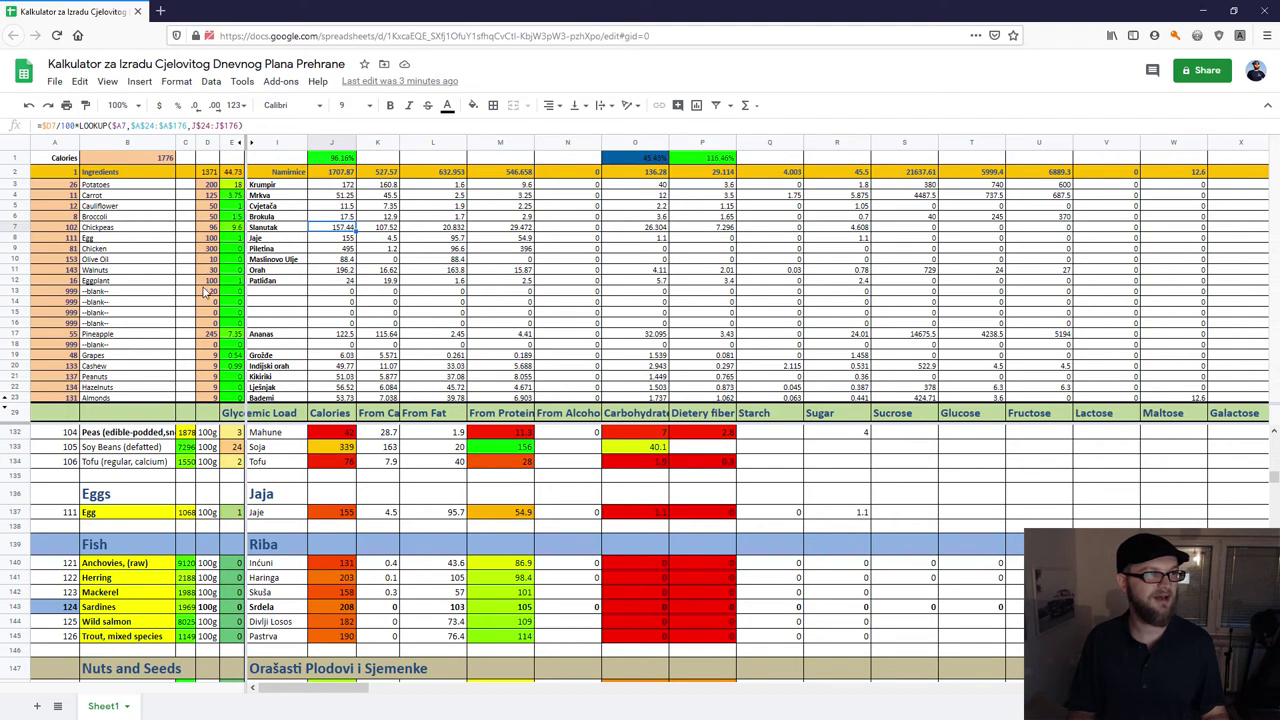
{"action": "left_click", "coordinate": [60, 283]}
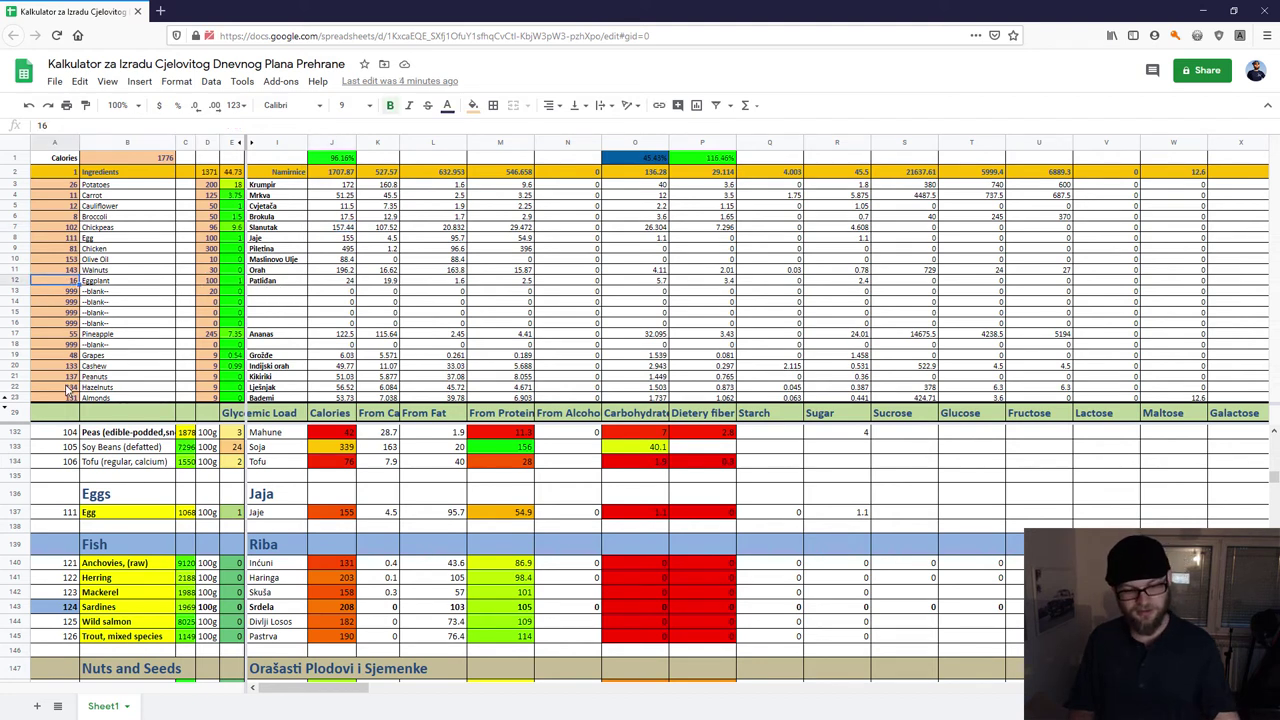
{"action": "type", "text": "999"}
{"action": "key", "text": "Return"}
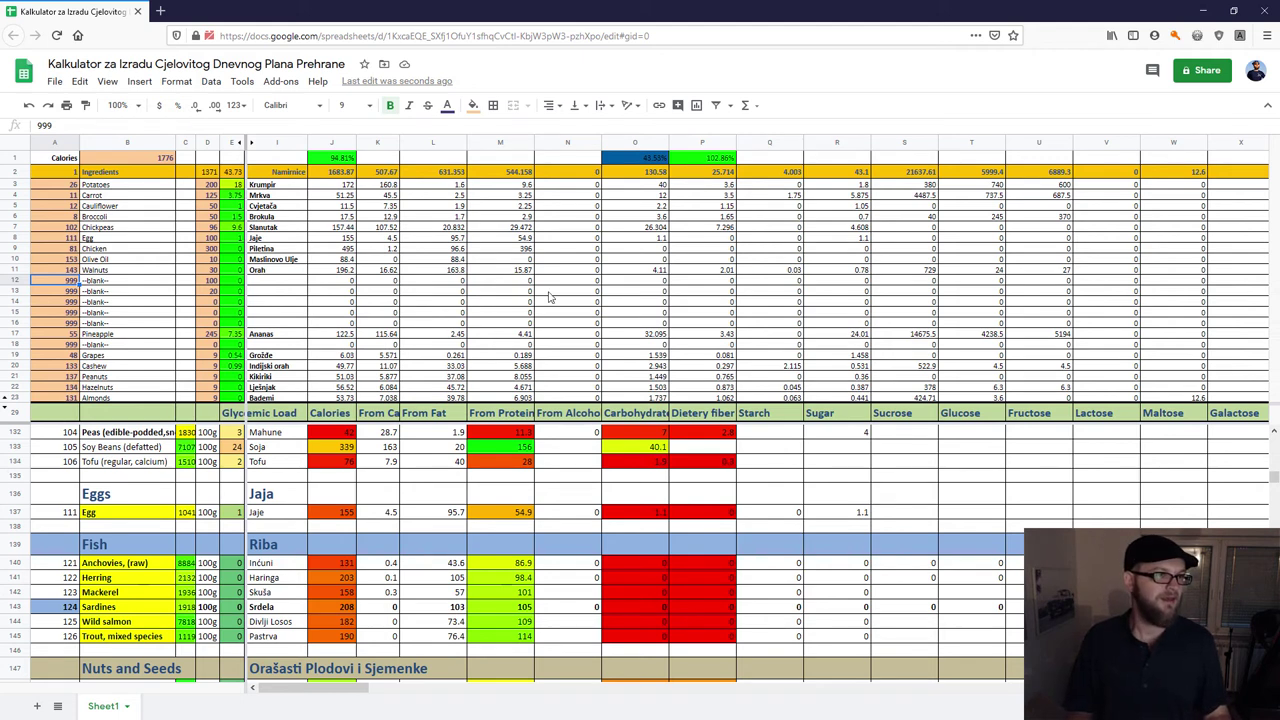
Browse the ingredient database from nuts, oils and the Bad section back through spices and fruit to the vegetables.
{"action": "left_click", "coordinate": [384, 291]}
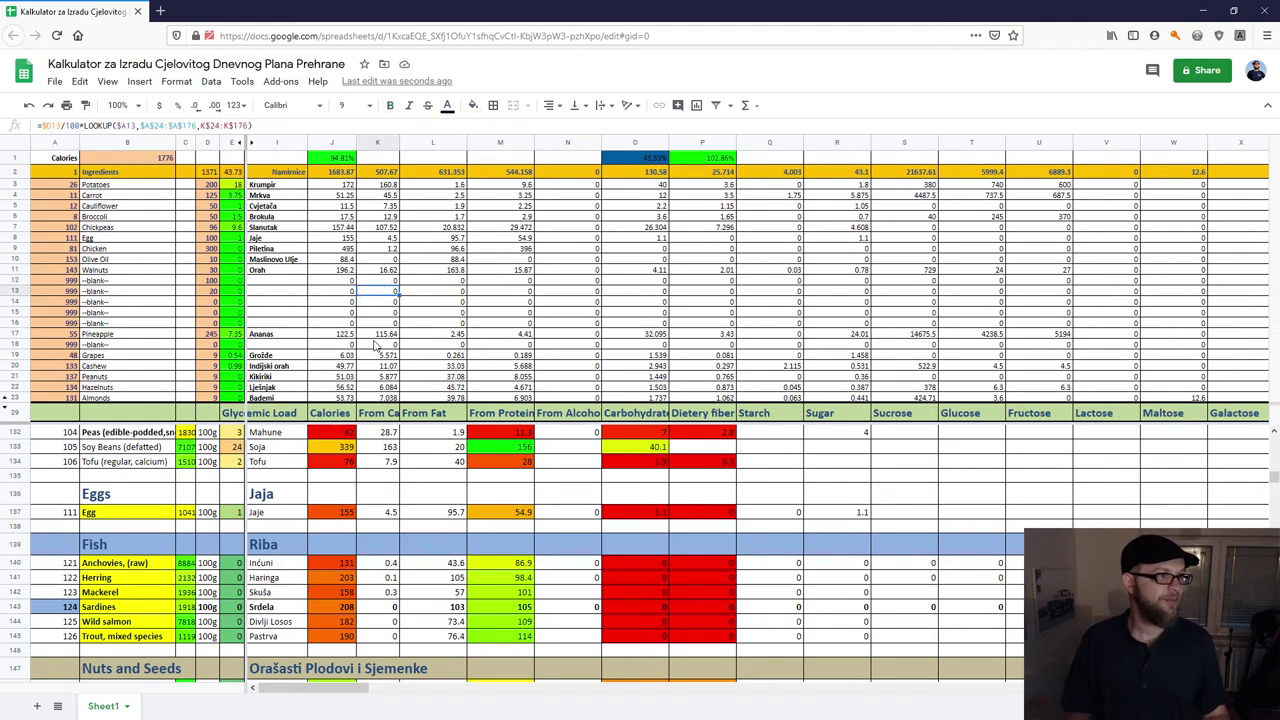
{"action": "scroll", "coordinate": [205, 575], "scroll_direction": "down", "scroll_amount": 5}
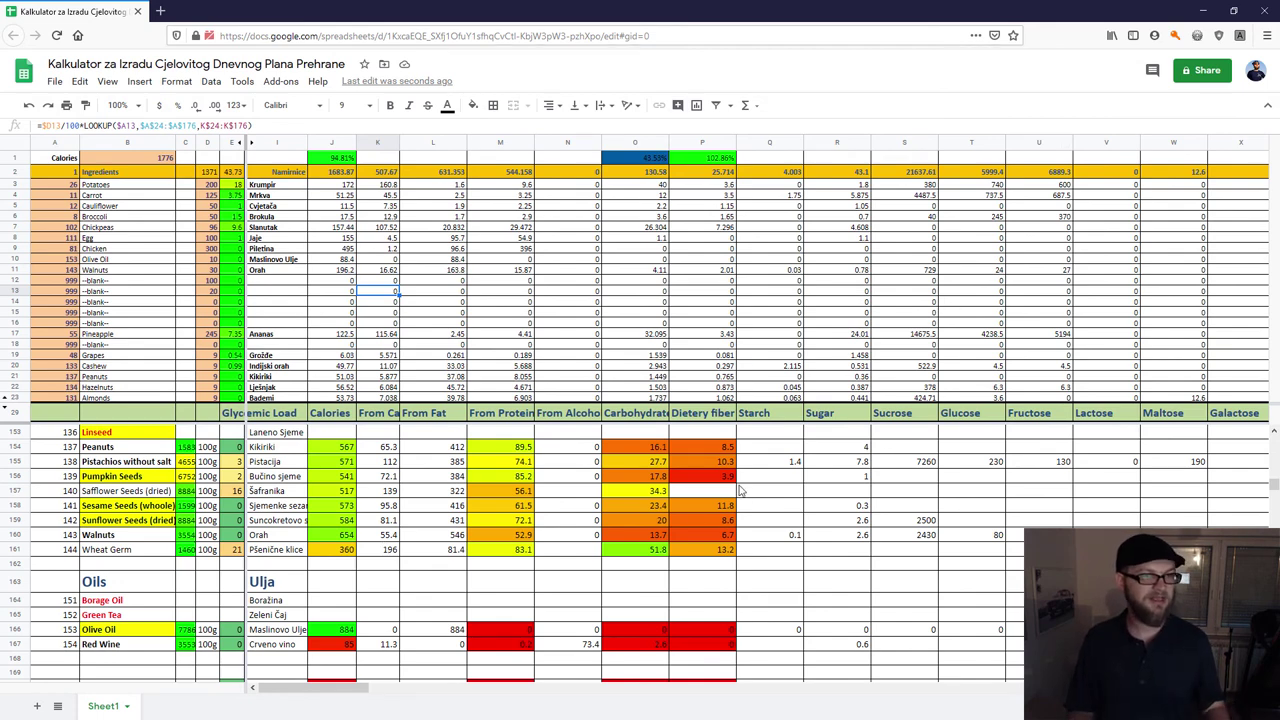
{"action": "scroll", "coordinate": [148, 553], "scroll_direction": "up", "scroll_amount": 8}
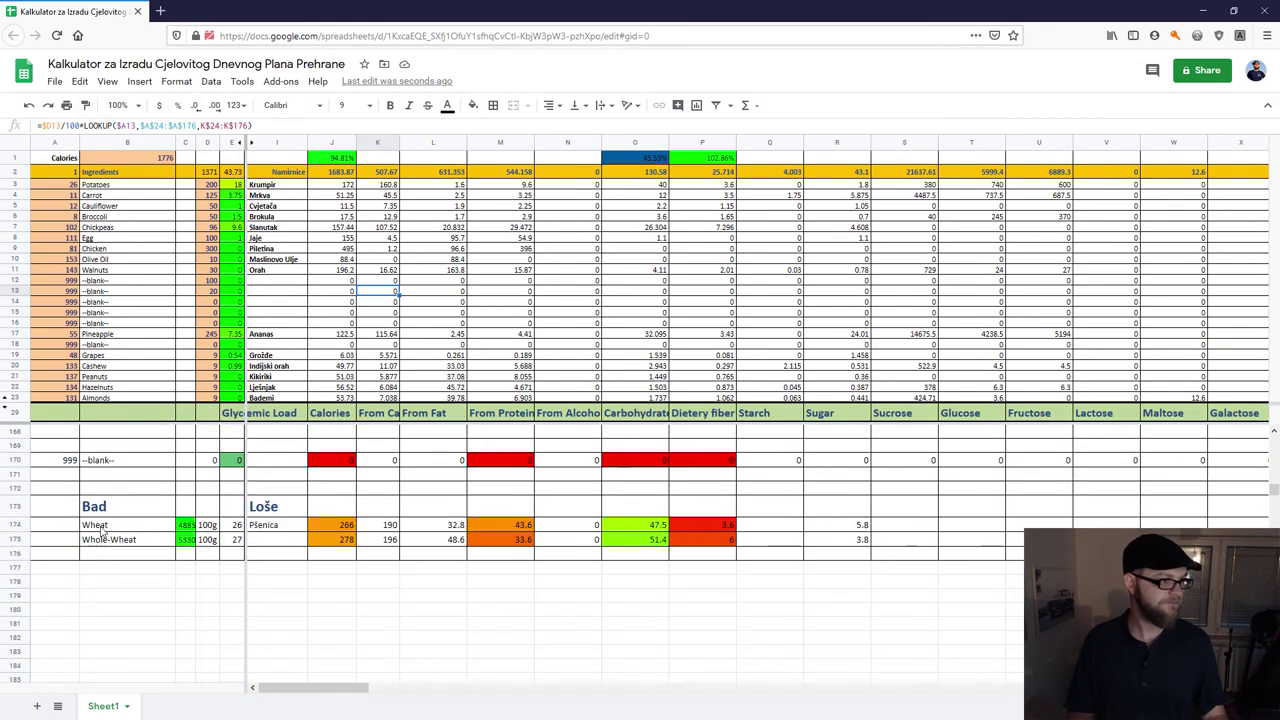
{"action": "scroll", "coordinate": [100, 575], "scroll_direction": "up", "scroll_amount": 8}
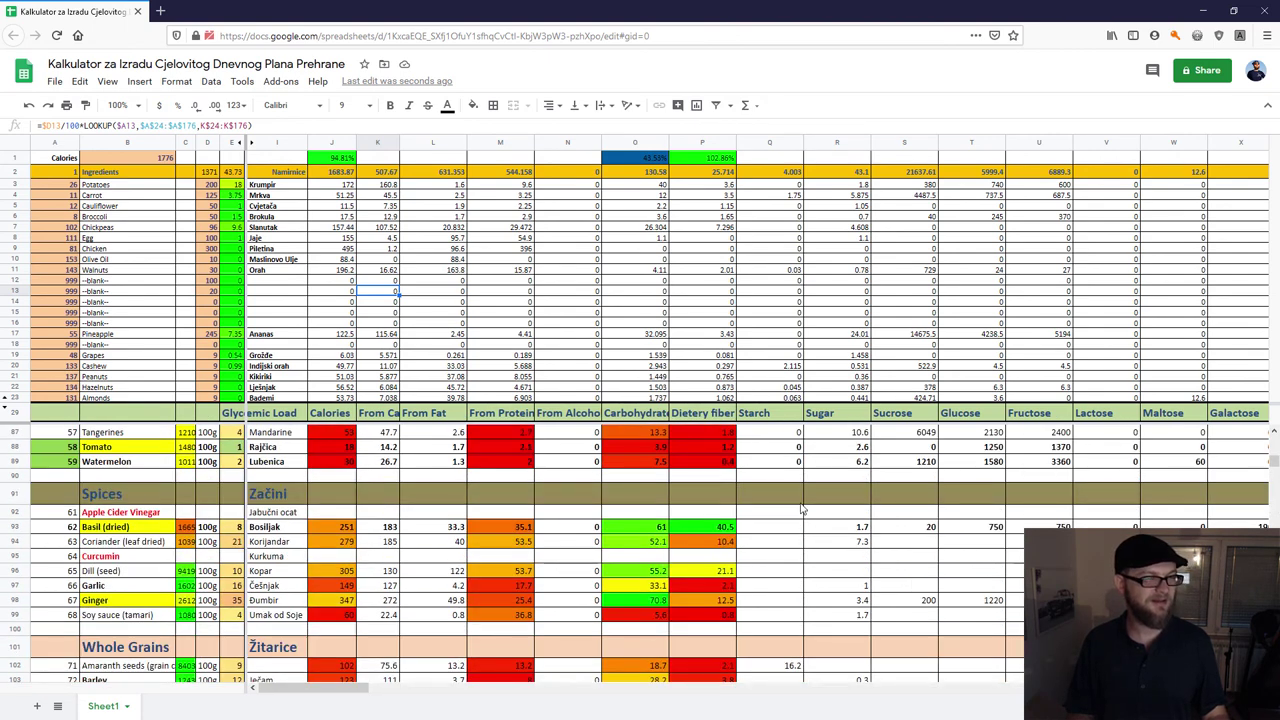
{"action": "scroll", "coordinate": [483, 485], "scroll_direction": "up", "scroll_amount": 7}
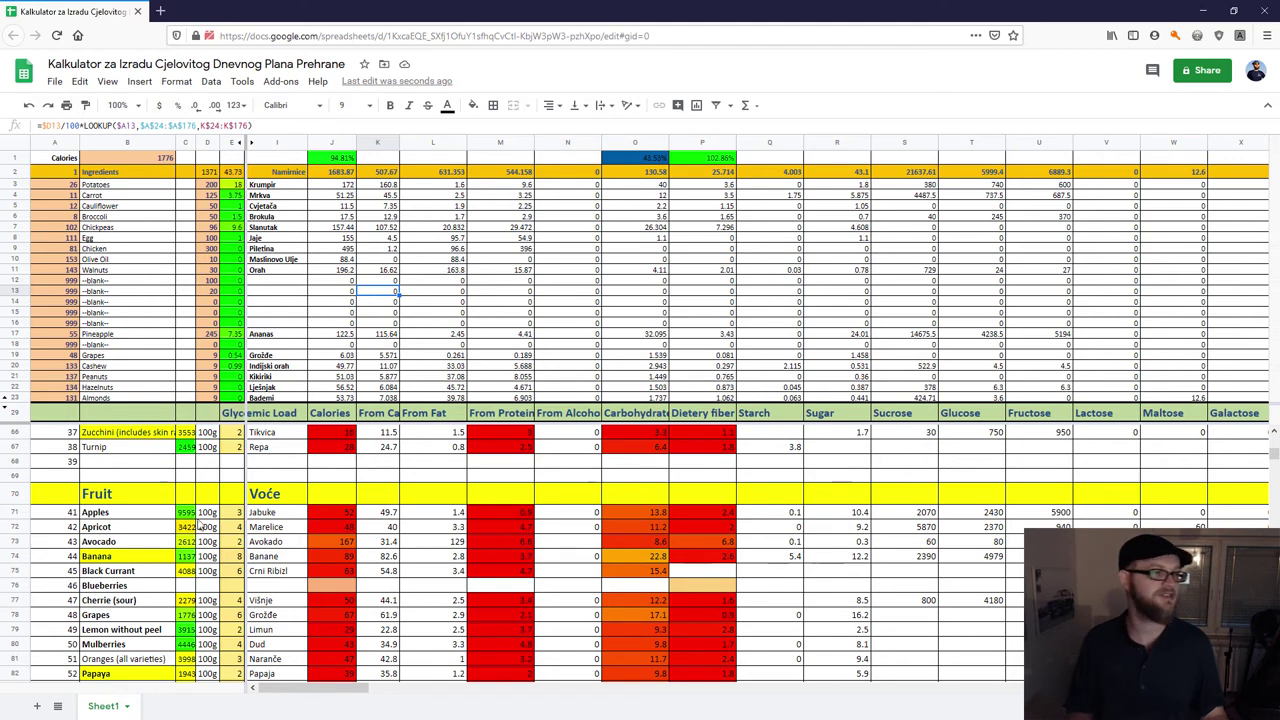
{"action": "scroll", "coordinate": [120, 530], "scroll_direction": "up", "scroll_amount": 11}
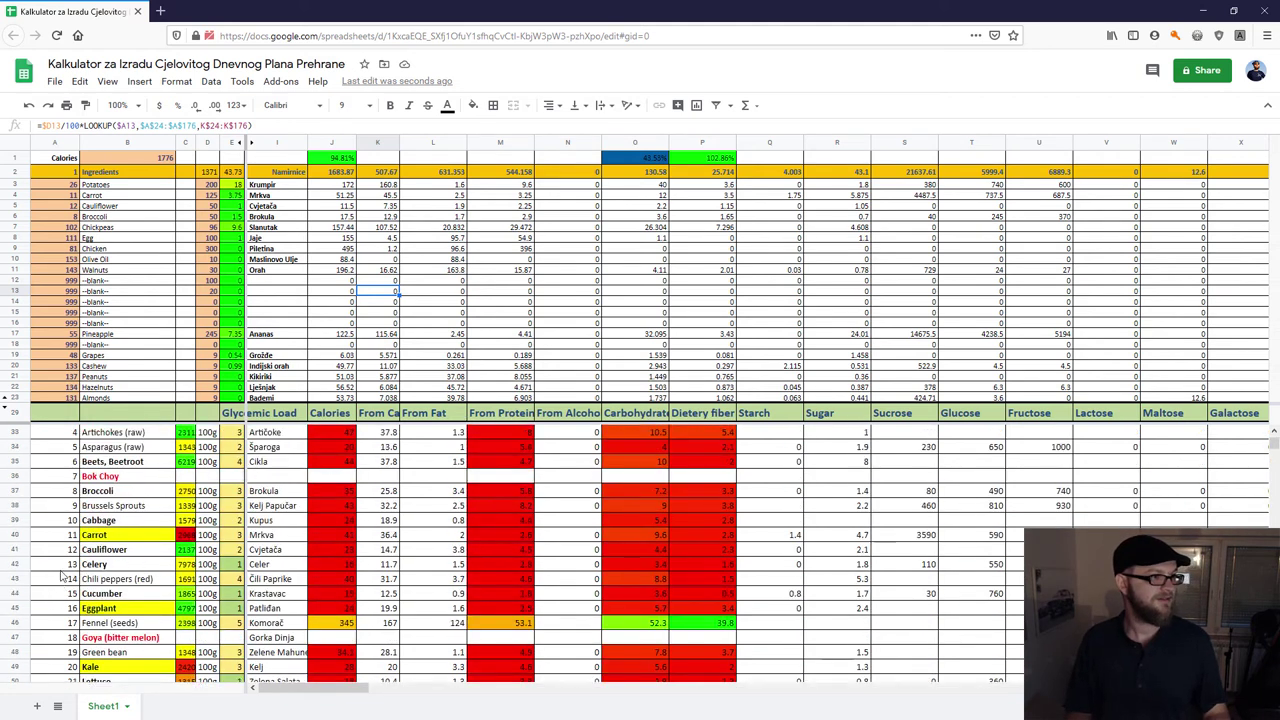
{"action": "scroll", "coordinate": [92, 278], "scroll_direction": "up", "scroll_amount": 1}
Review the plan's editable cells: the calorie target, the ingredient numbers and the hazelnut and chickpea amounts.
{"action": "left_click", "coordinate": [66, 185]}
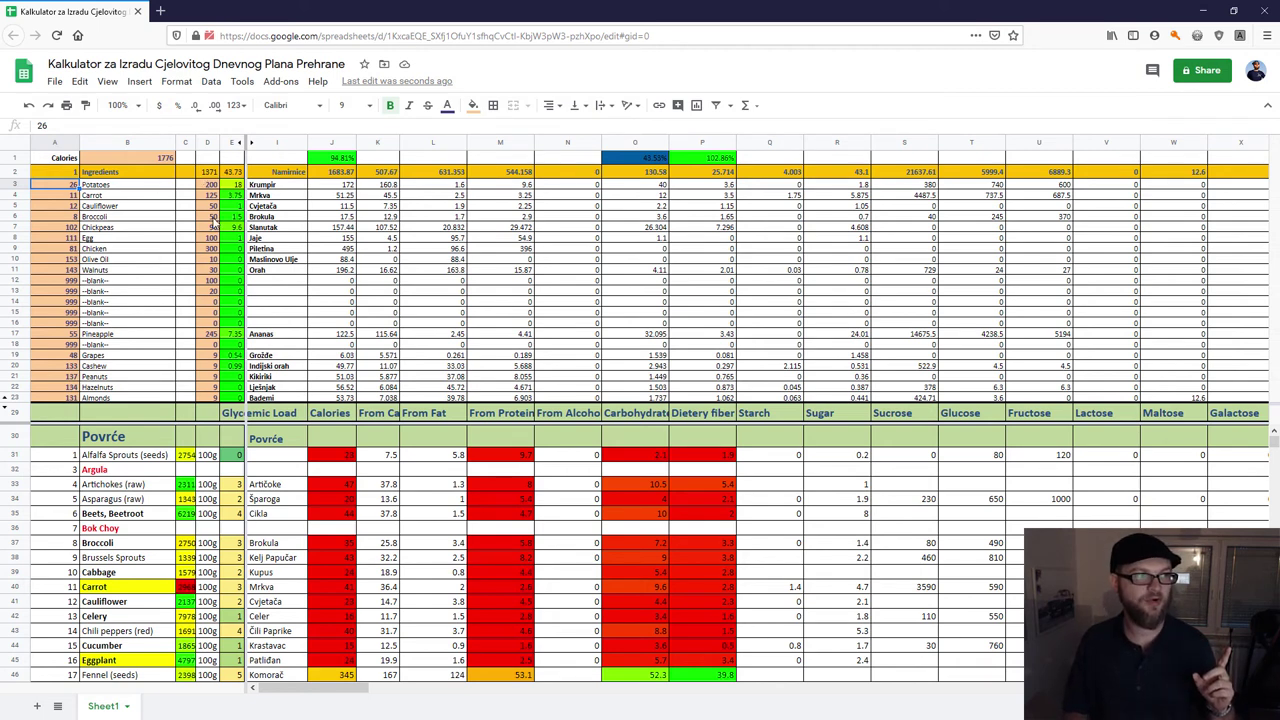
{"action": "left_click", "coordinate": [118, 160]}
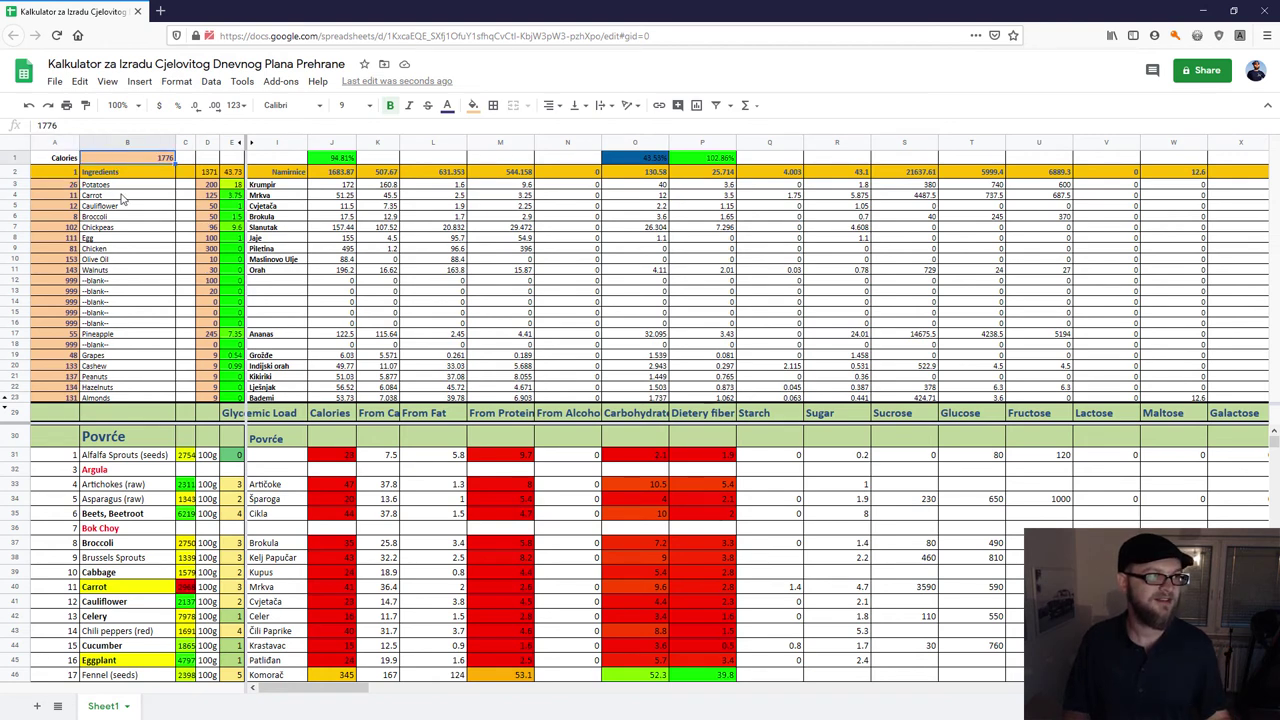
{"action": "left_click", "coordinate": [66, 187]}
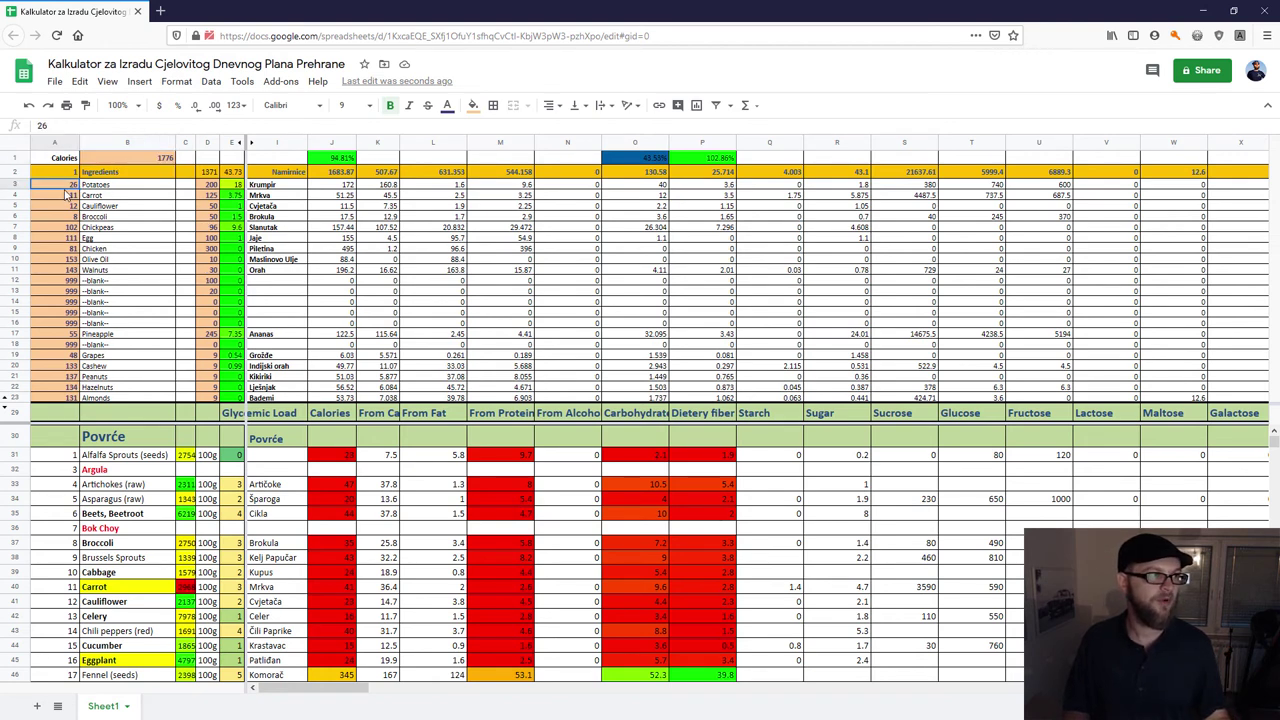
{"action": "left_click", "coordinate": [56, 259]}
{"action": "left_click", "coordinate": [62, 324]}
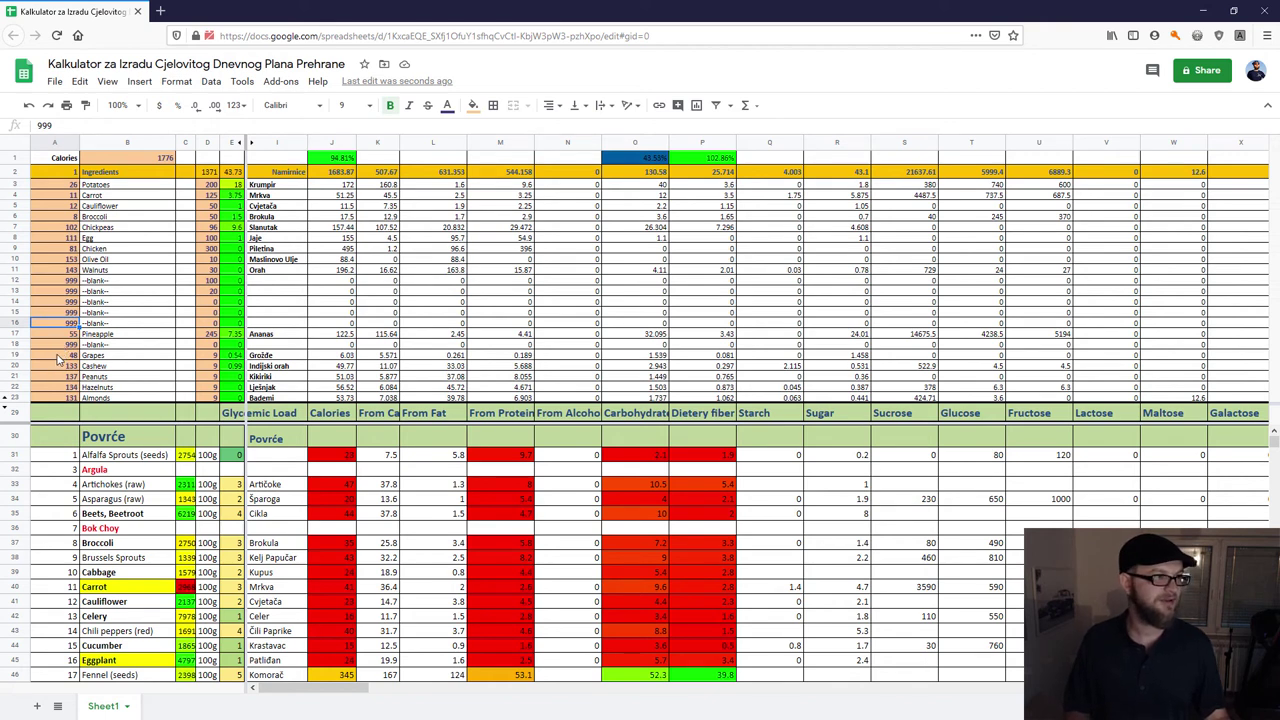
{"action": "left_click", "coordinate": [207, 387]}
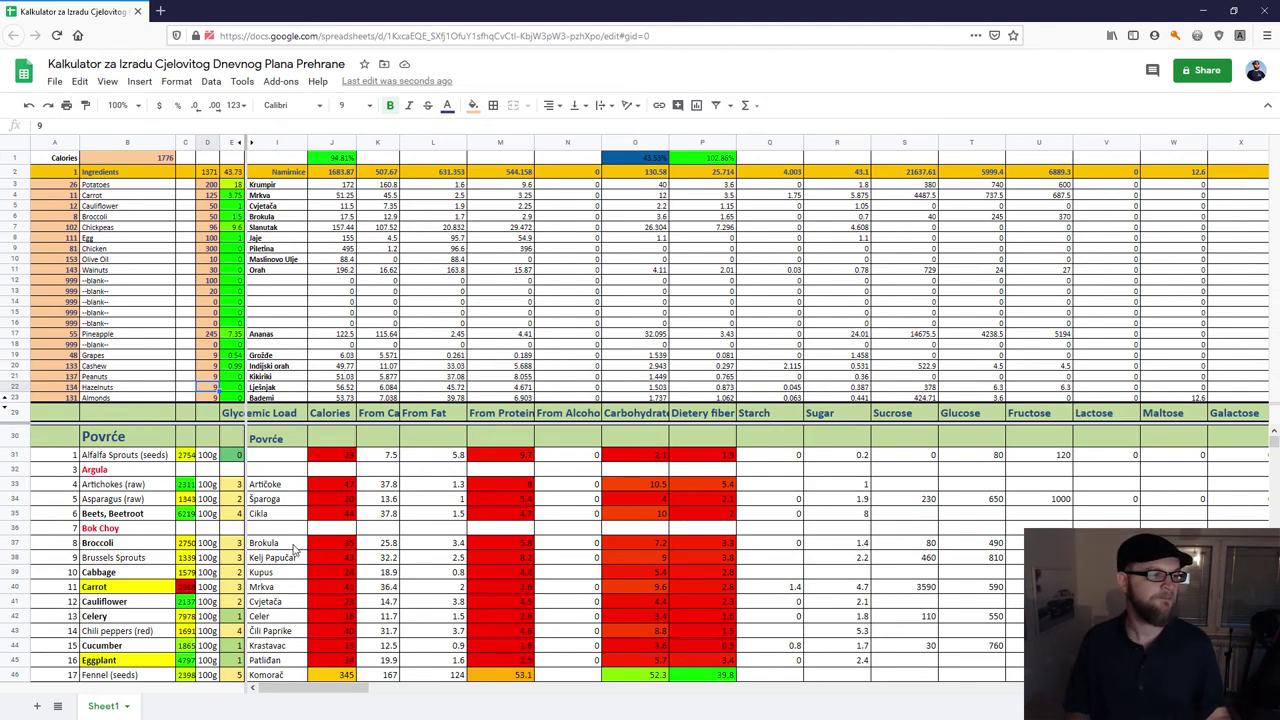
{"action": "scroll", "coordinate": [295, 548], "scroll_direction": "down", "scroll_amount": 1}
{"action": "scroll", "coordinate": [295, 548], "scroll_direction": "up", "scroll_amount": 1}
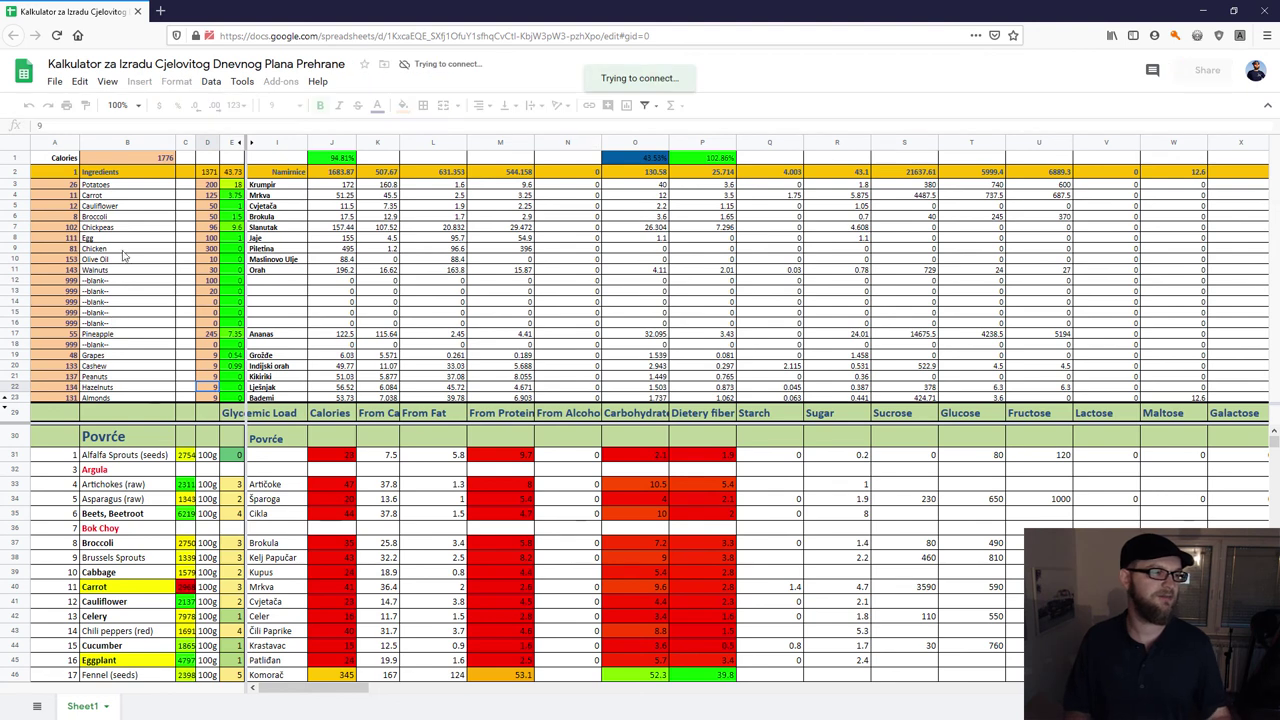
{"action": "left_click", "coordinate": [140, 158]}
{"action": "left_click", "coordinate": [211, 228]}
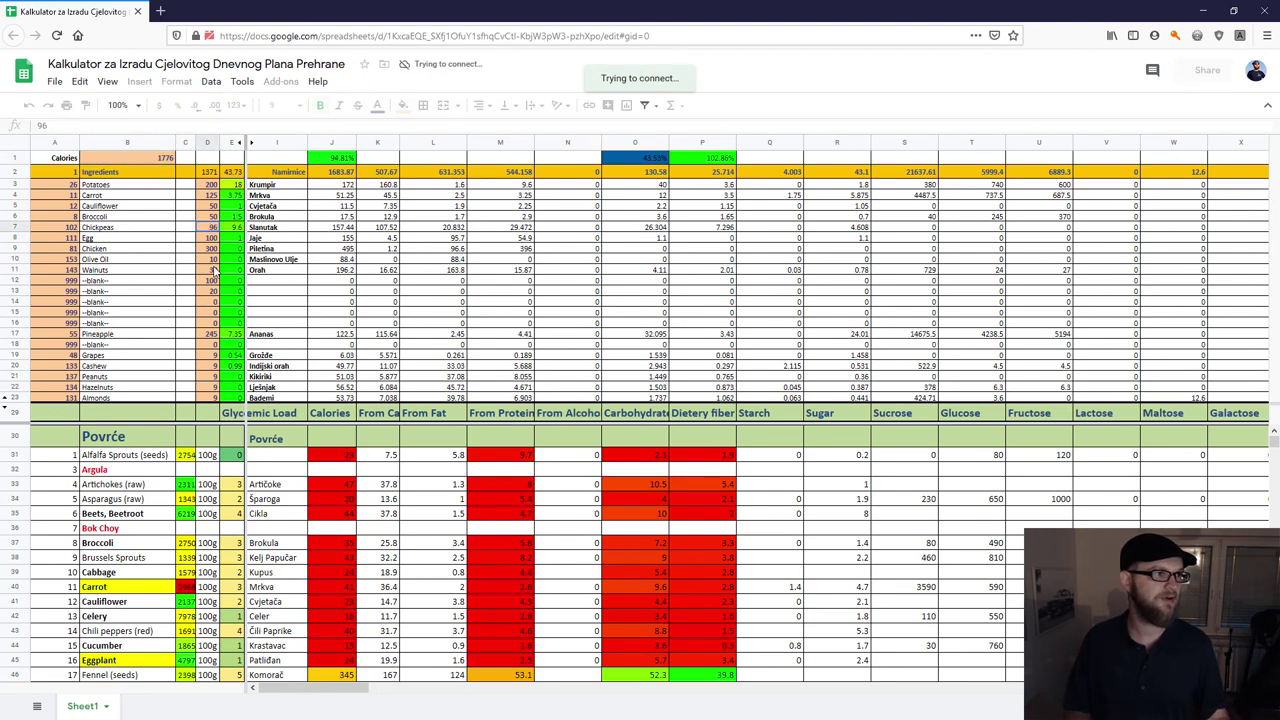
Label cell D1 above the ingredient amounts with a centered "g", and collapse the spreadsheet header to show more rows.
{"action": "left_click", "coordinate": [211, 162]}
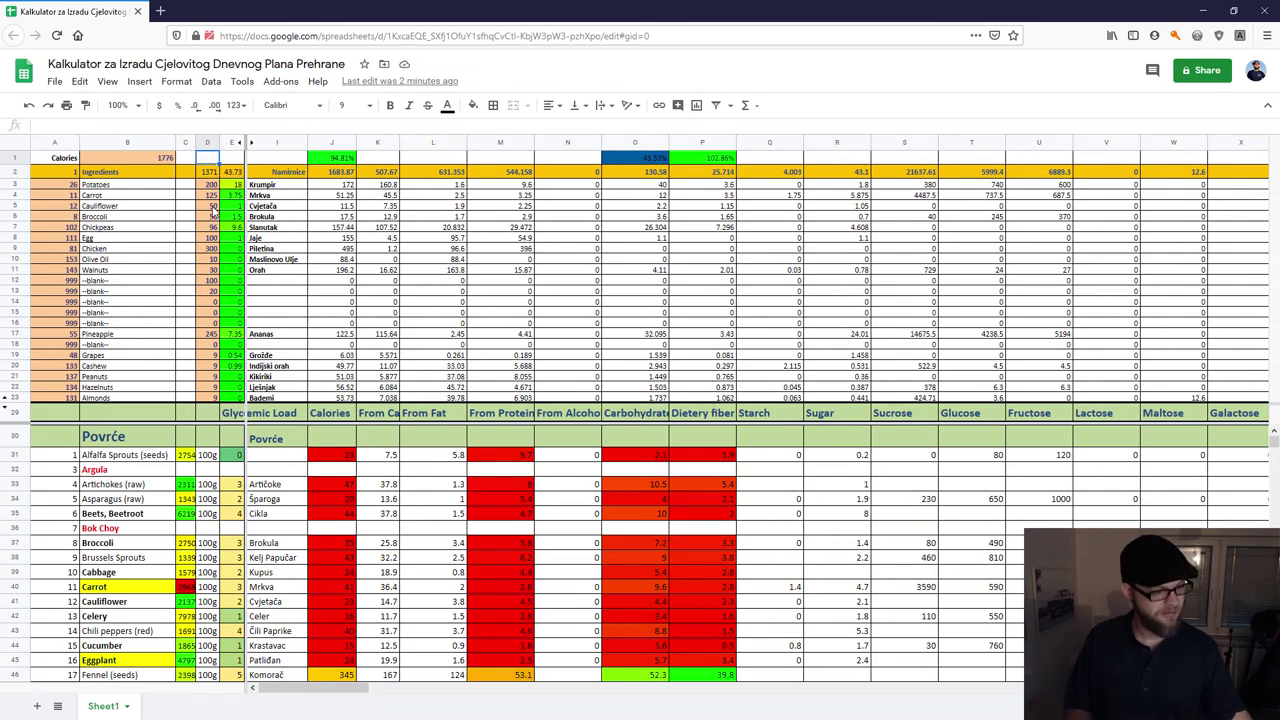
{"action": "key", "text": "Return"}
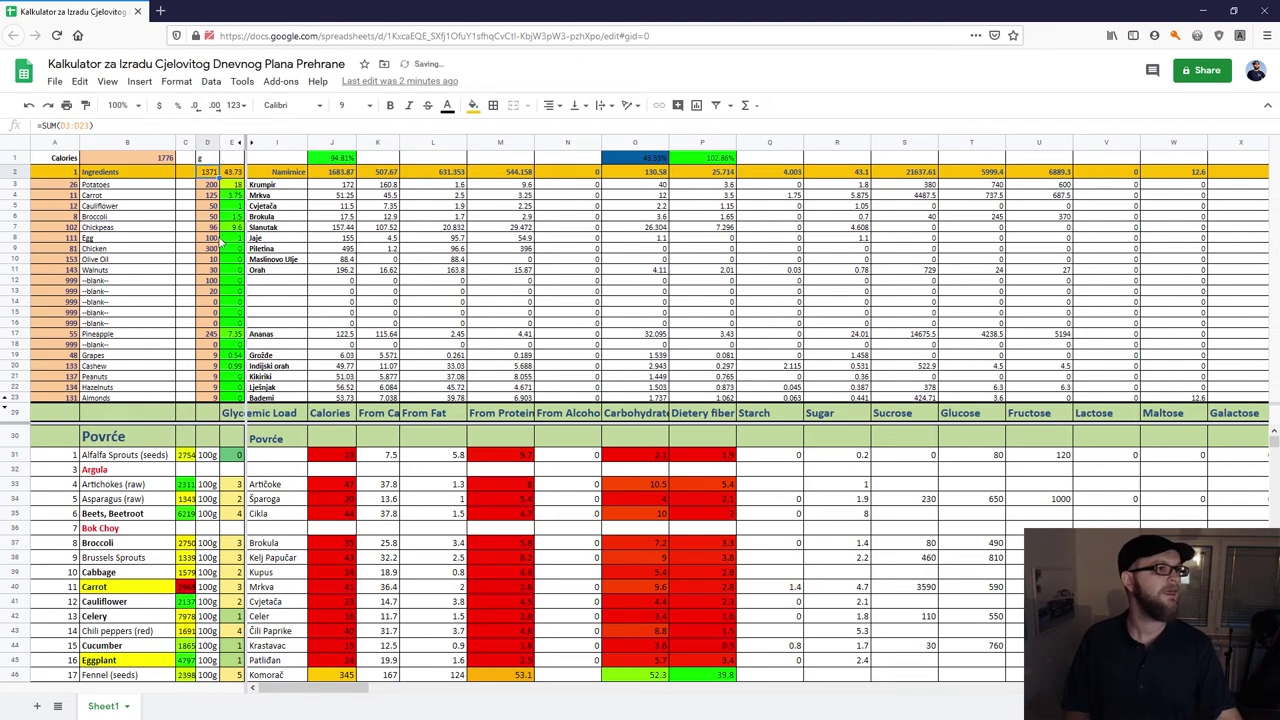
{"action": "key", "text": "Up"}
{"action": "left_click", "coordinate": [552, 105]}
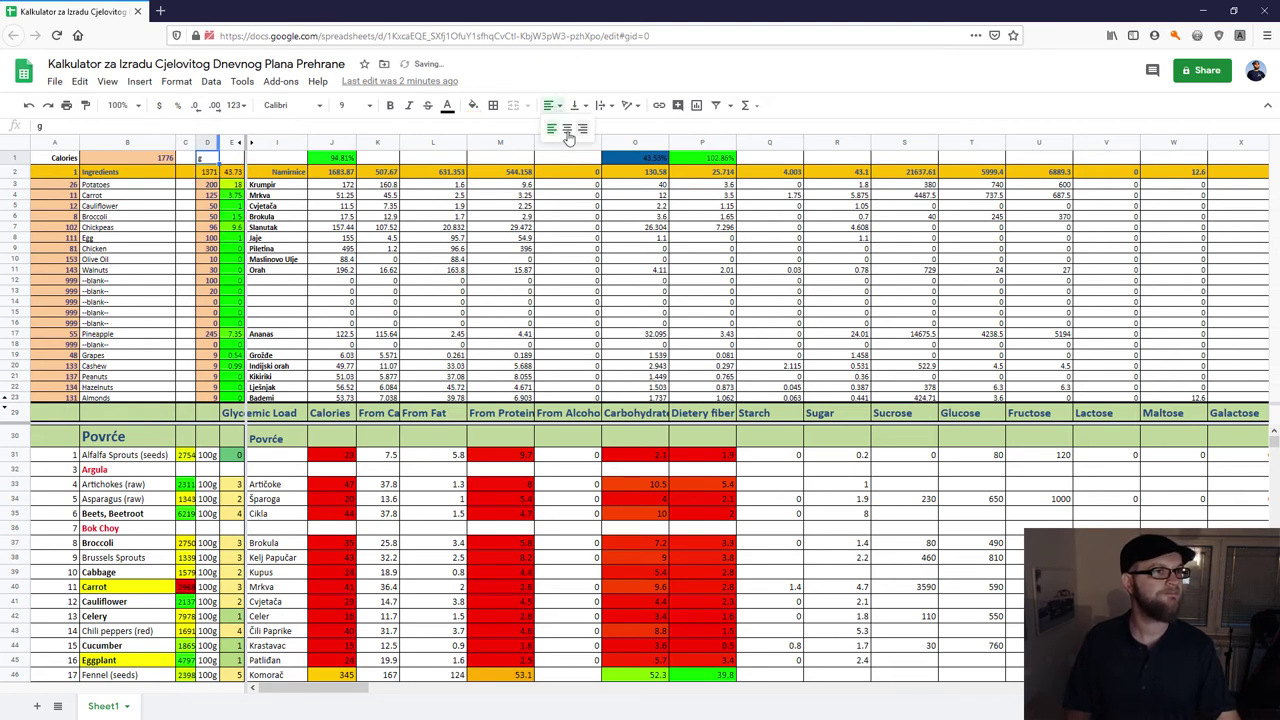
{"action": "left_click", "coordinate": [567, 135]}
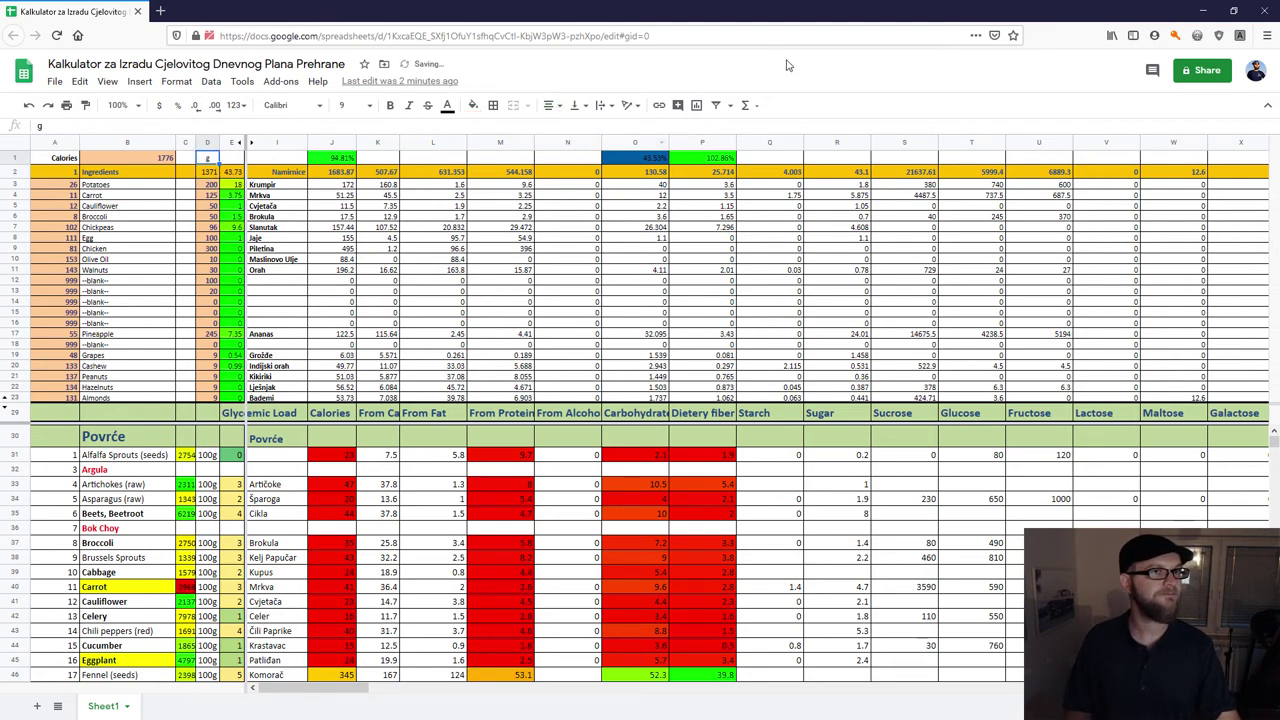
{"action": "left_click", "coordinate": [1268, 108]}
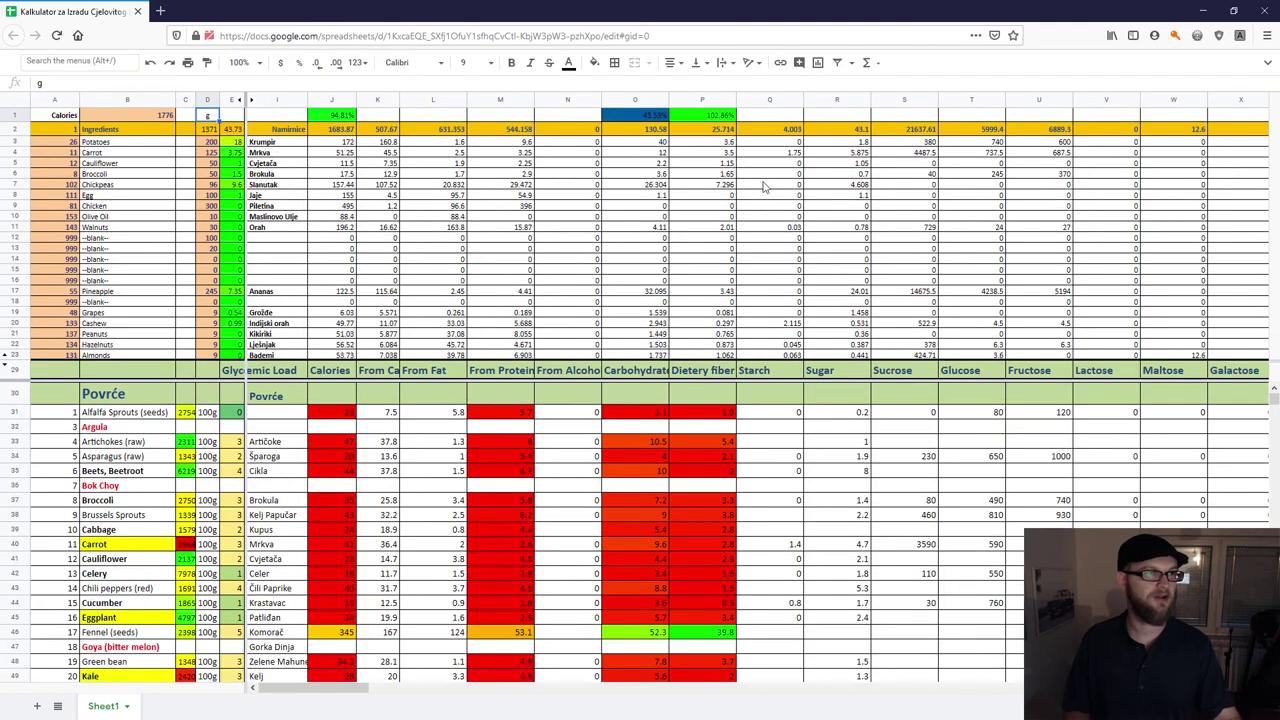
Examine the ingredient number column starting at potatoes and the gram amounts for carrot, egg and the blank rows.
{"action": "left_click", "coordinate": [632, 281]}
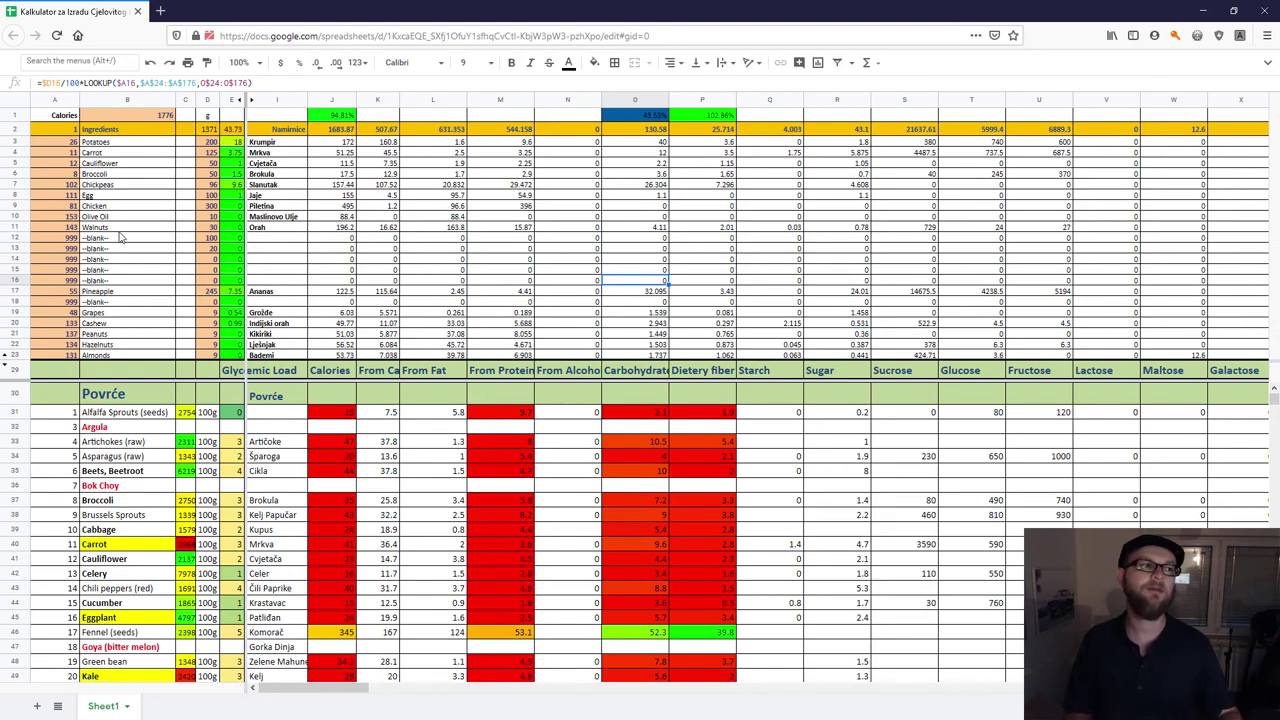
{"action": "left_click", "coordinate": [67, 145]}
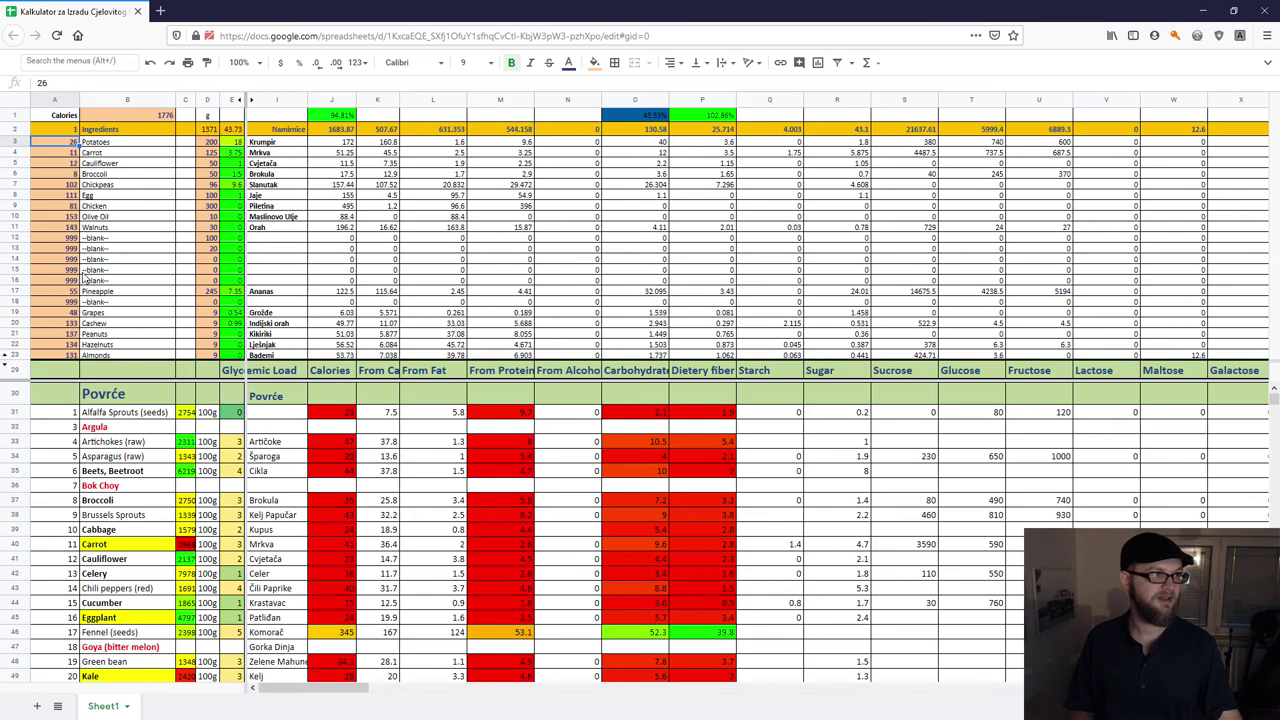
{"action": "key", "text": "Down"}
{"action": "key", "text": "Down"}
{"action": "key", "text": "Down"}
{"action": "key", "text": "Down"}
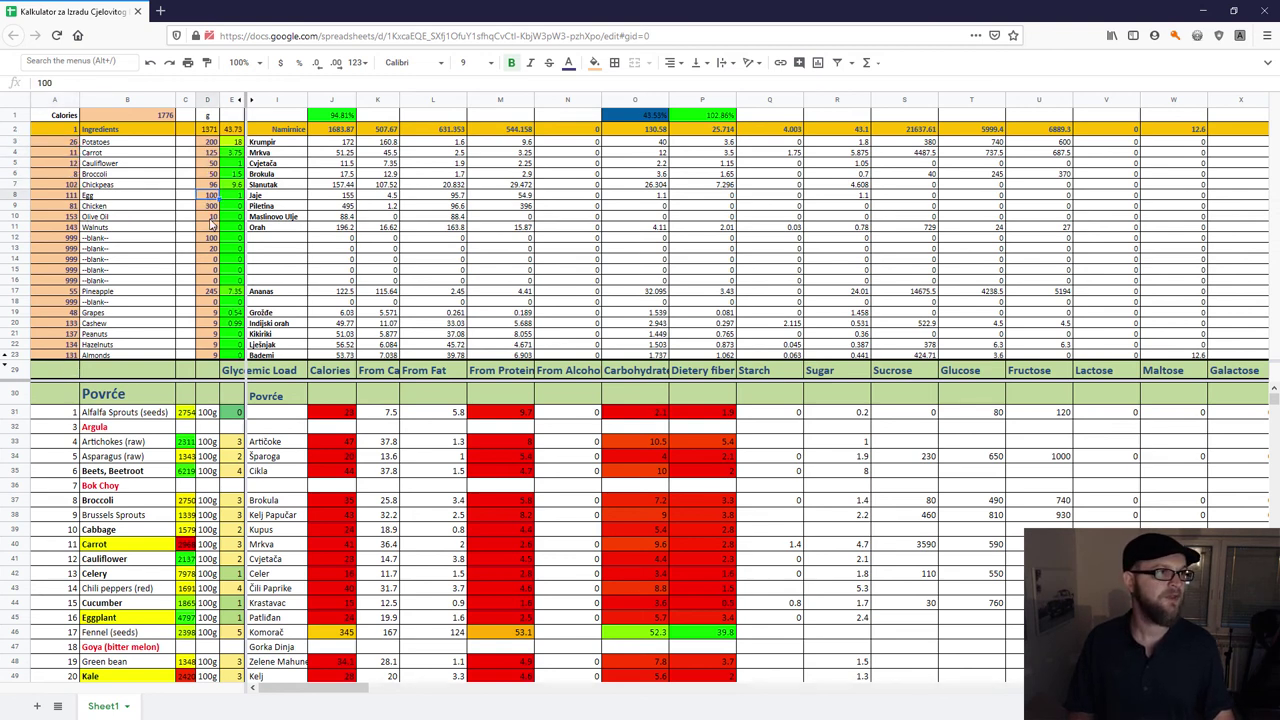
{"action": "left_click", "coordinate": [211, 249]}
{"action": "left_click", "coordinate": [211, 152]}
{"action": "left_click", "coordinate": [213, 200]}
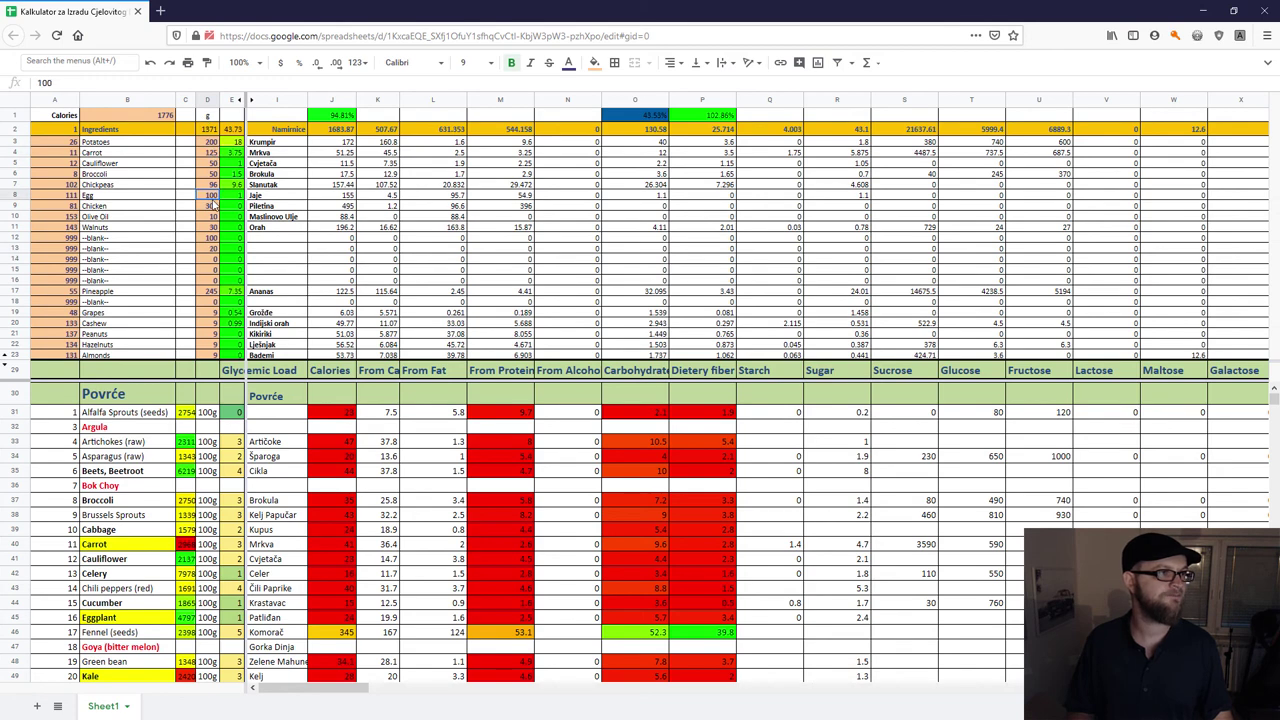
{"action": "left_click", "coordinate": [67, 142]}
Examine the amino acid columns for the meat rows, including the arginine value for pigs, and return to the vegetables.
{"action": "scroll", "coordinate": [68, 525], "scroll_direction": "down", "scroll_amount": 15}
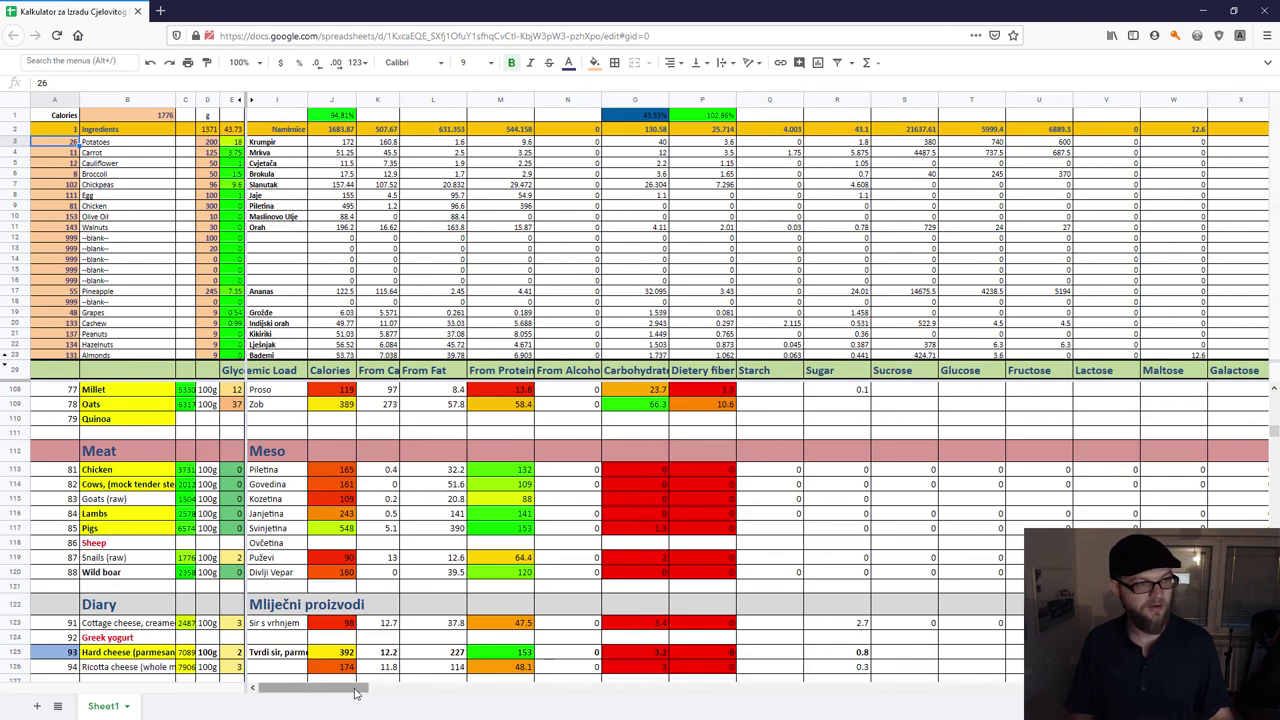
{"action": "left_click_drag", "start_coordinate": [355, 688], "coordinate": [637, 688]}
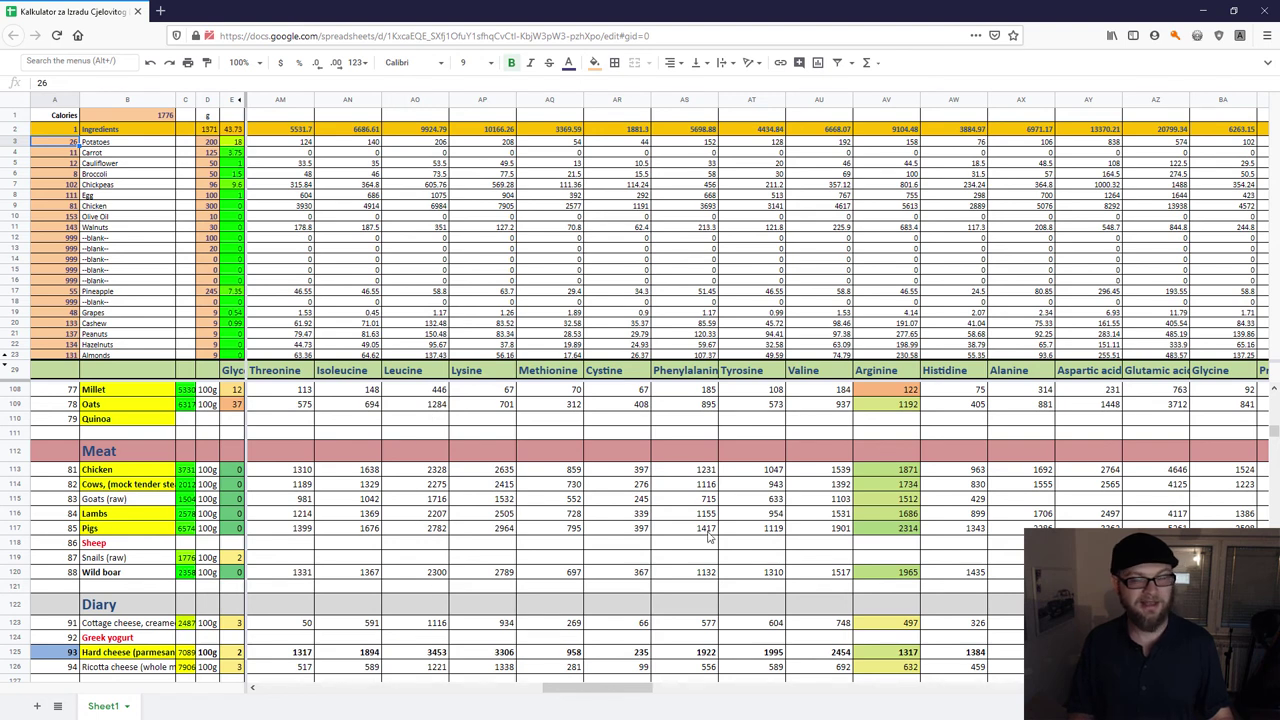
{"action": "left_click", "coordinate": [900, 528]}
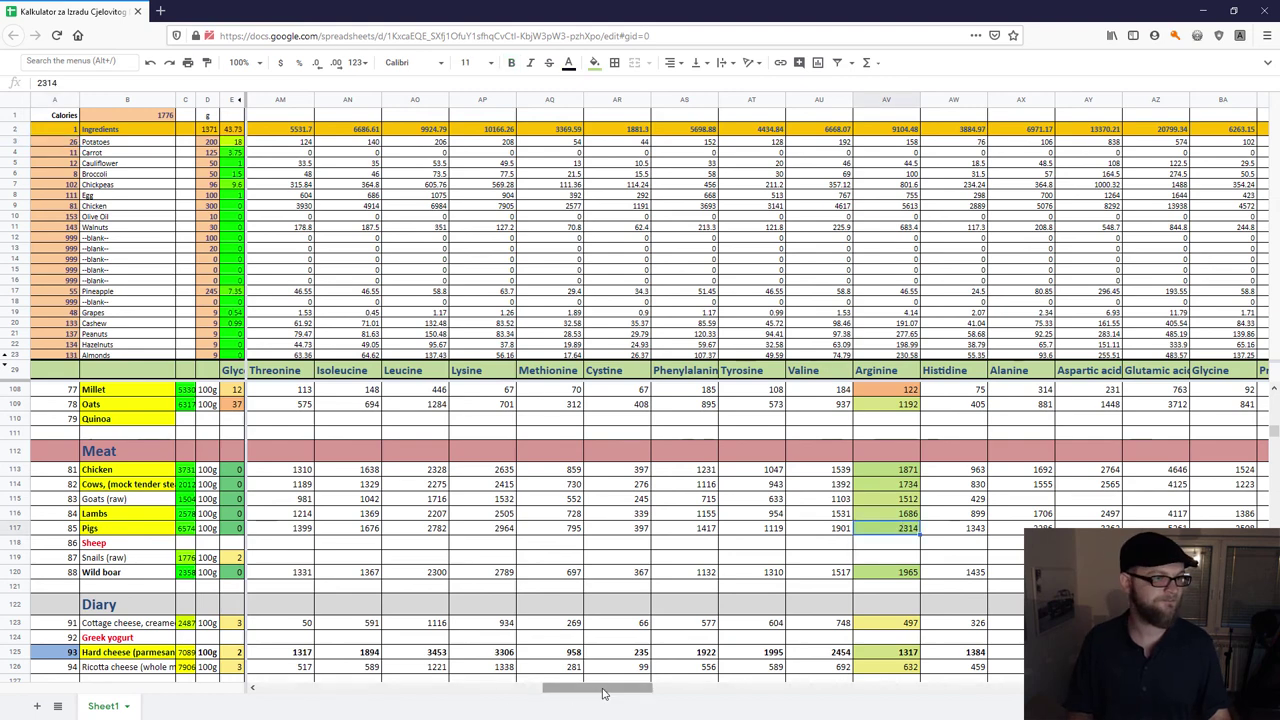
{"action": "left_click_drag", "start_coordinate": [598, 689], "coordinate": [311, 689]}
{"action": "scroll", "coordinate": [487, 423], "scroll_direction": "up", "scroll_amount": 10}
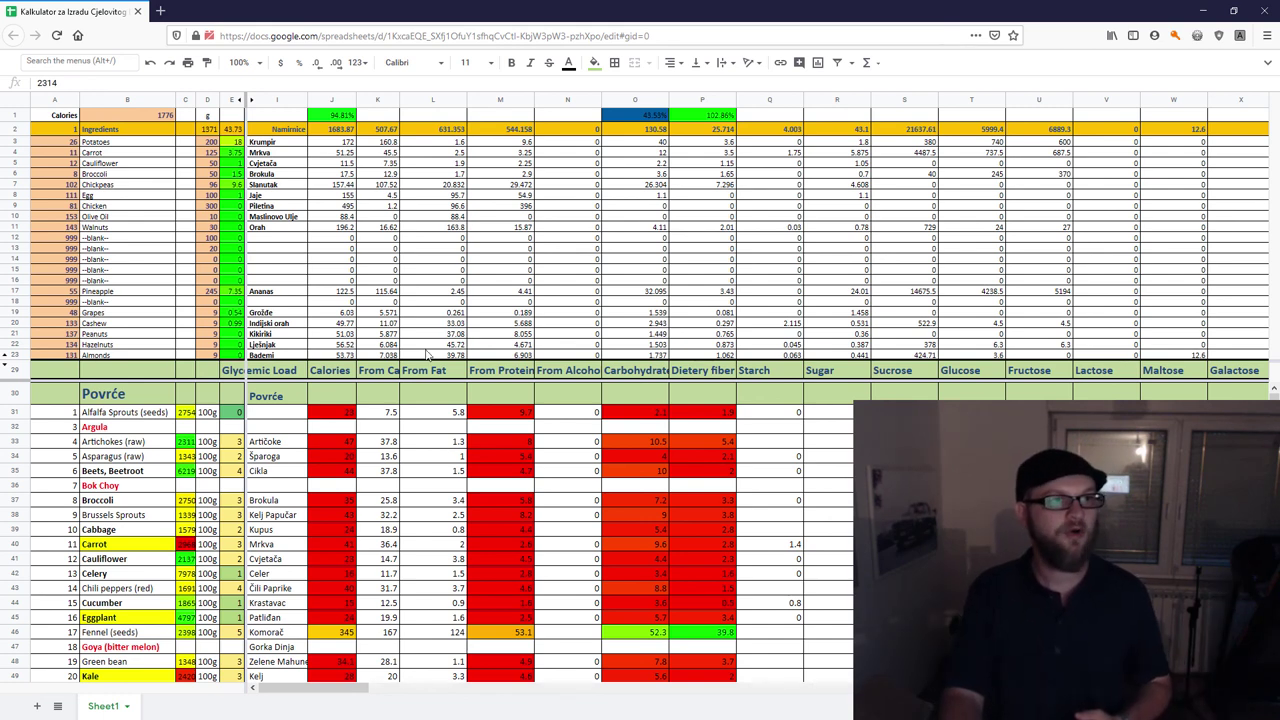
{"action": "left_click", "coordinate": [562, 271]}
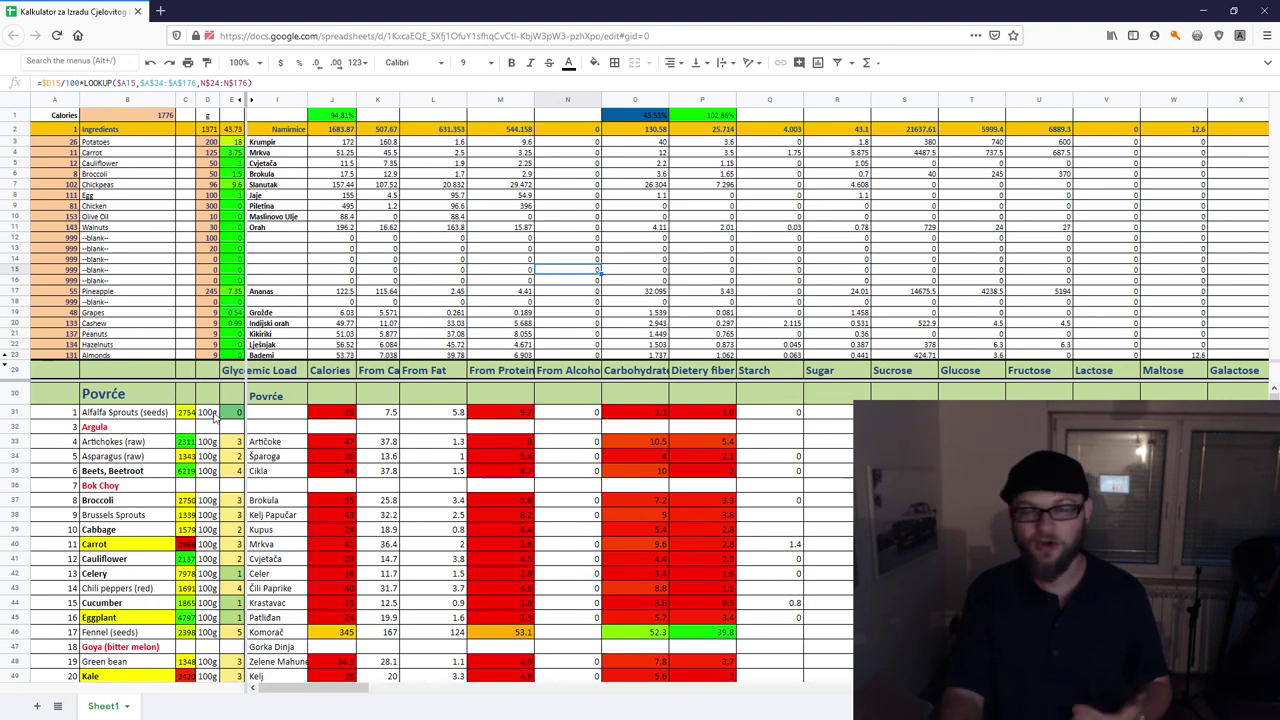